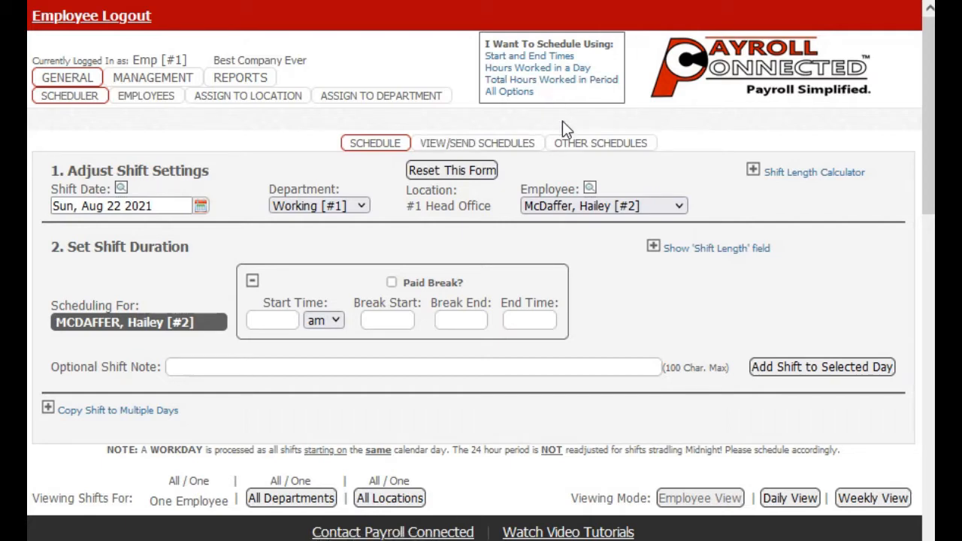
# Switch to scheduling by start and end times, and set the shift to Mon, Aug 09 2021 for employee #1.
pyautogui.click(551, 57)
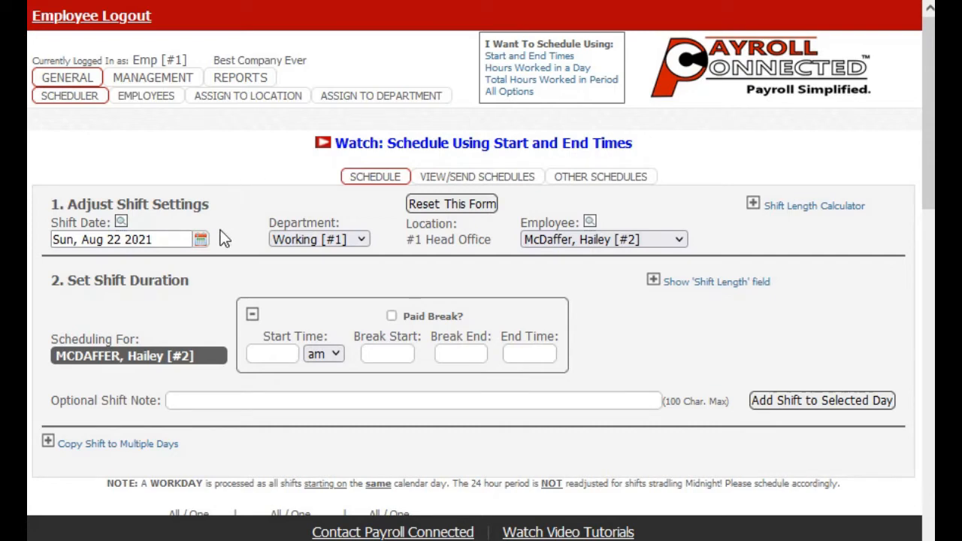
pyautogui.click(199, 239)
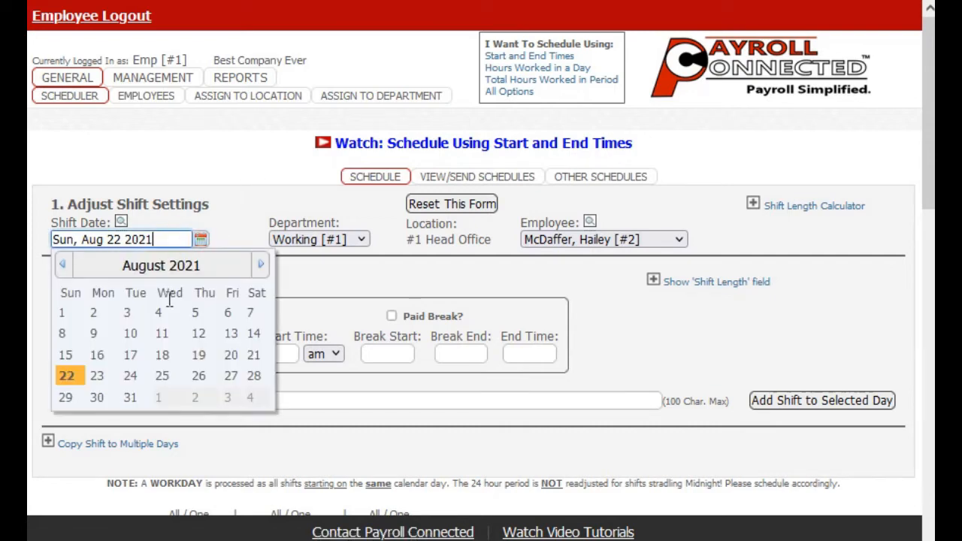
pyautogui.click(94, 334)
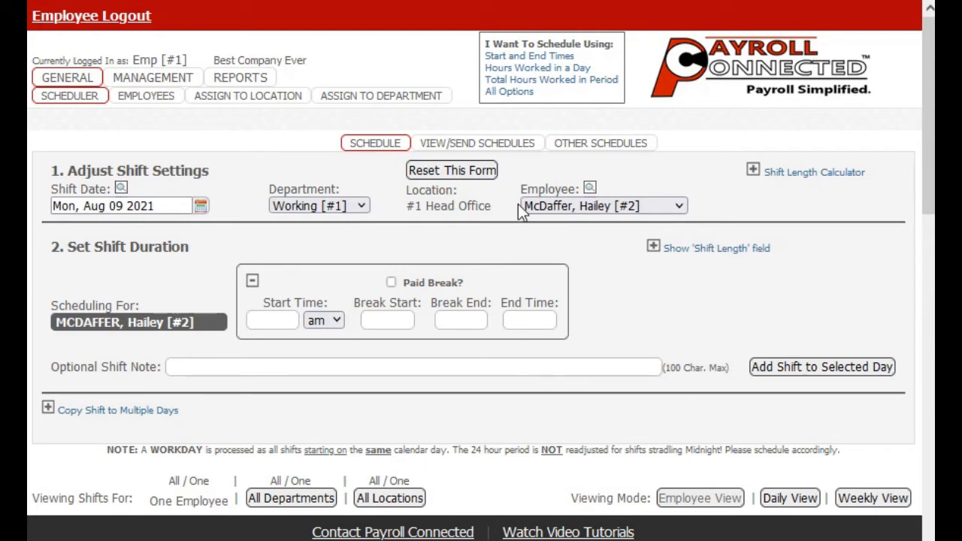
pyautogui.click(666, 205)
pyautogui.click(582, 255)
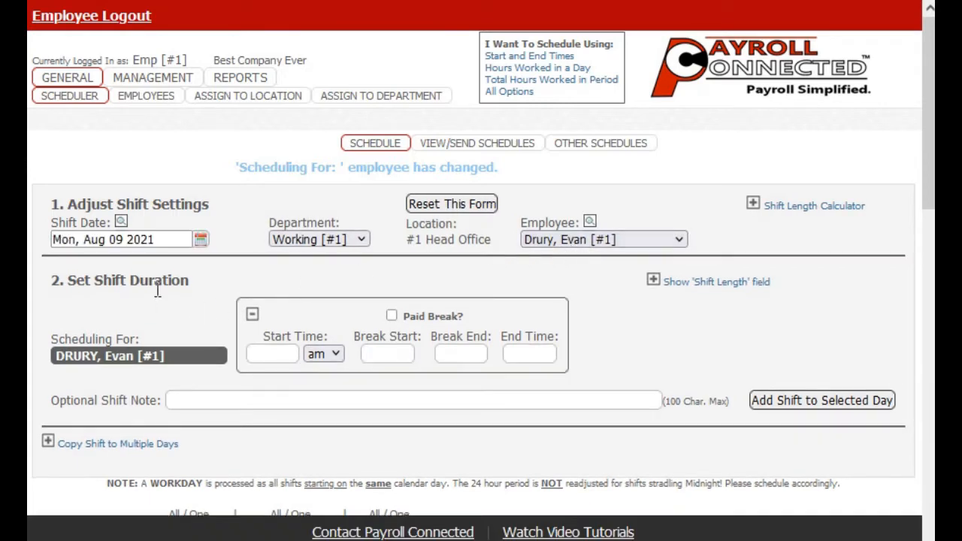
# Add a shift to the selected day starting at 8 am, with a break from 1200 to 1 and ending at 5.
pyautogui.click(275, 358)
pyautogui.write('8')
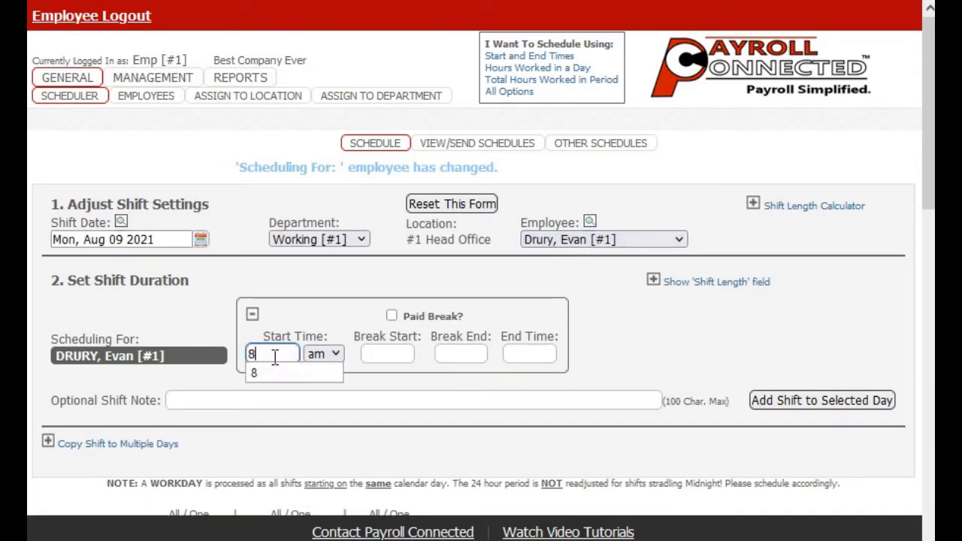
pyautogui.press('Tab')
pyautogui.press('Tab')
pyautogui.write('1200')
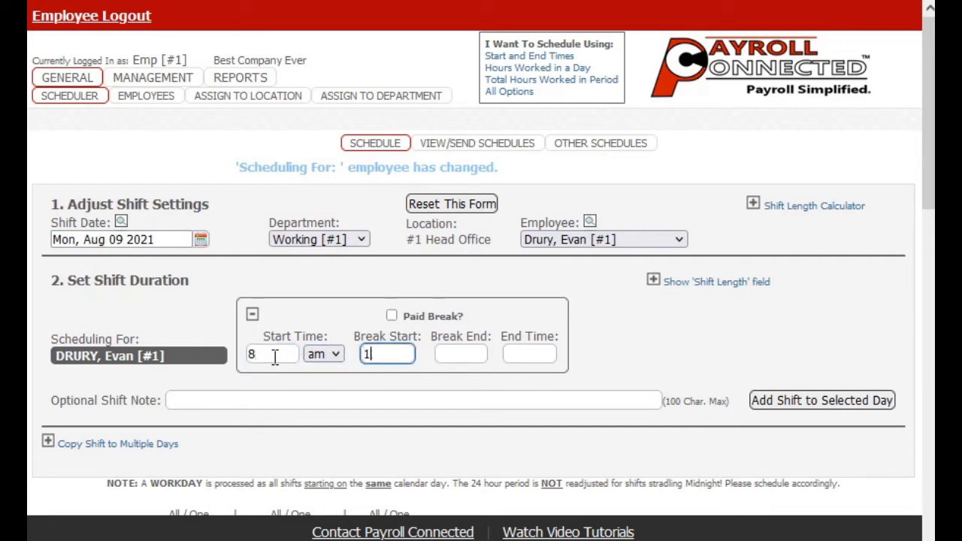
pyautogui.press('Tab')
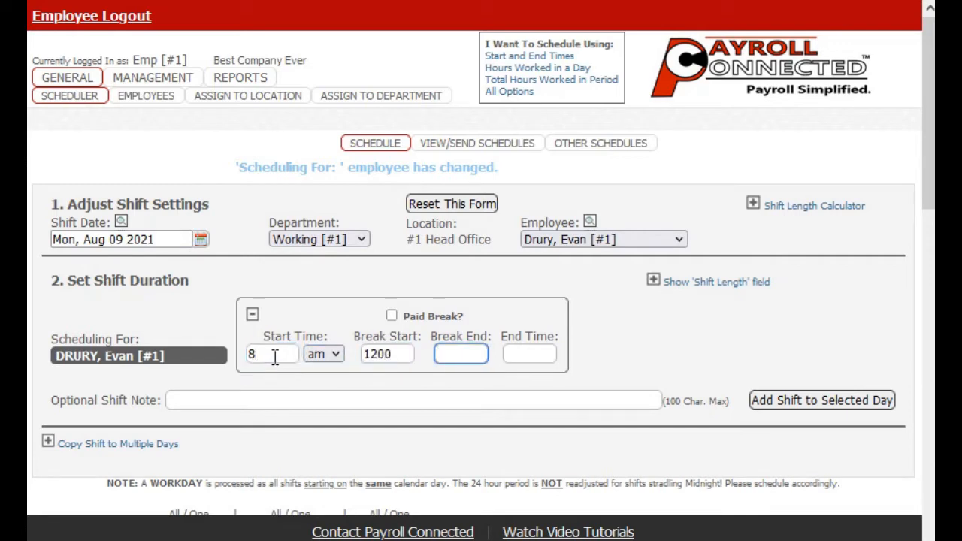
pyautogui.write('1')
pyautogui.press('Tab')
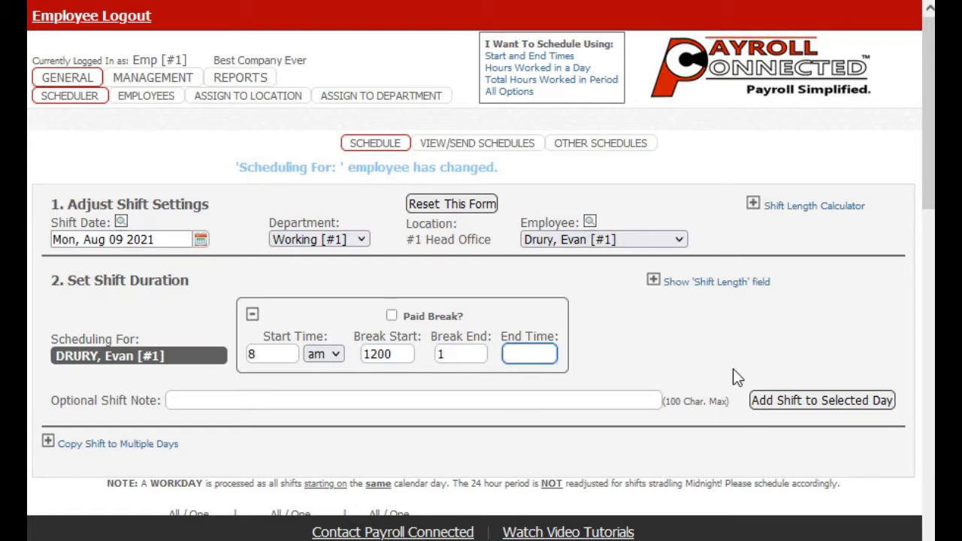
pyautogui.write('5')
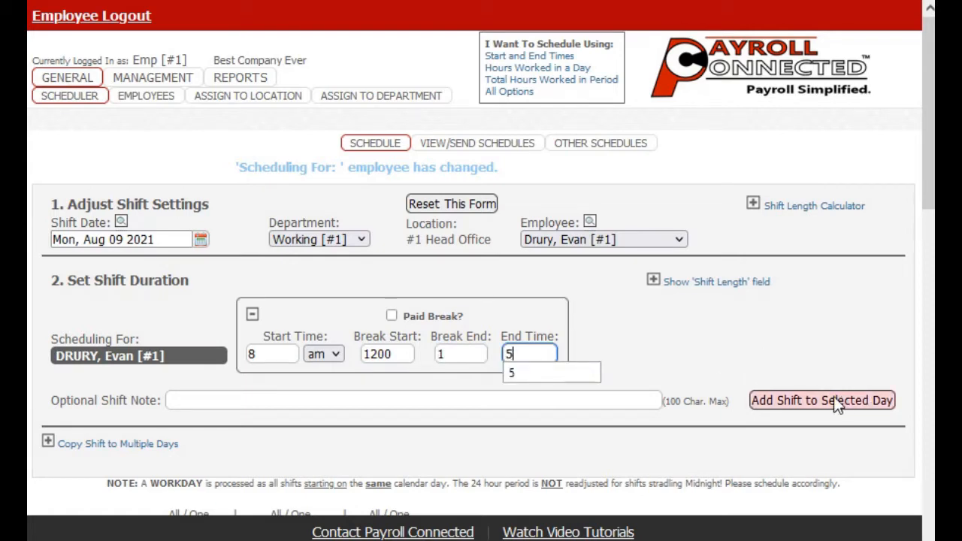
pyautogui.click(811, 406)
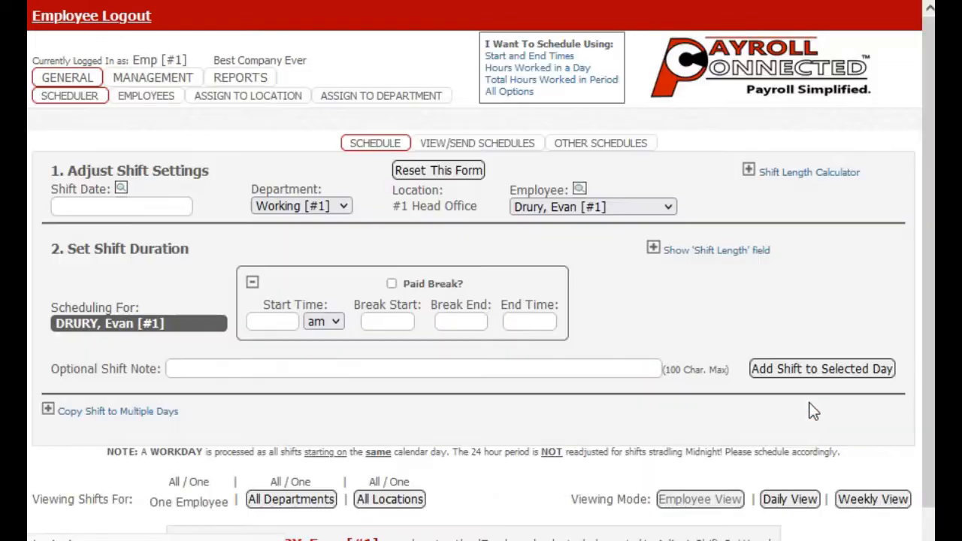
pyautogui.scroll(-6, 761, 368)
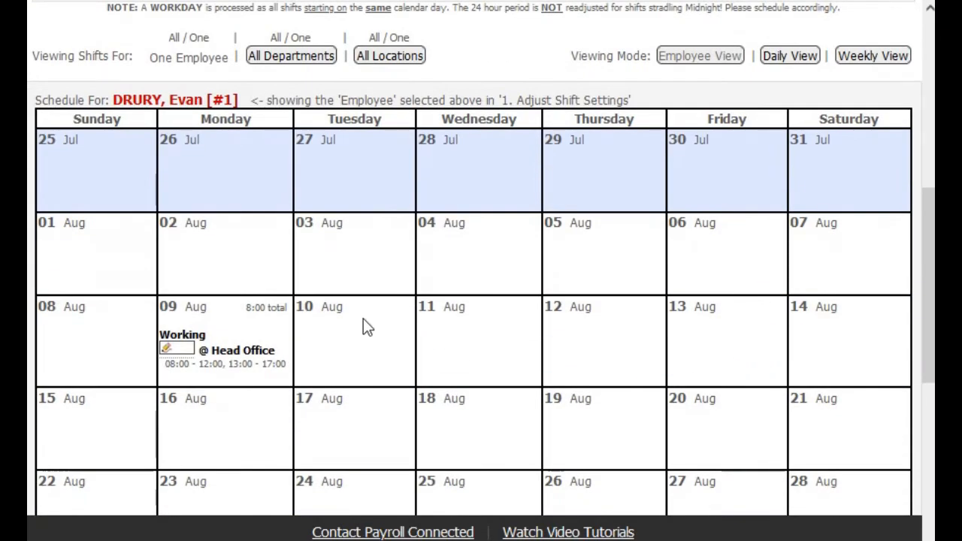
# Change the shift date to Tue, Aug 10 2021.
pyautogui.scroll(5, 656, 311)
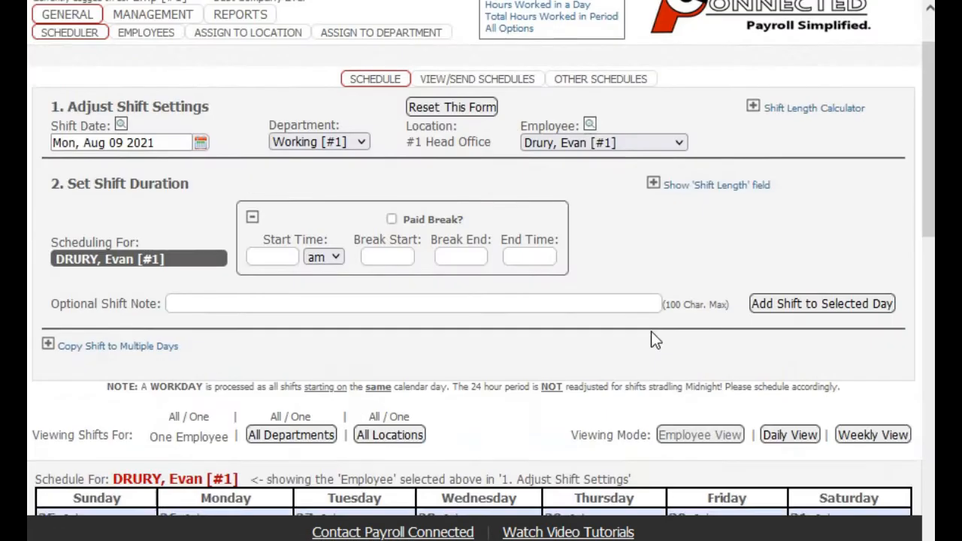
pyautogui.scroll(1, 651, 340)
pyautogui.click(201, 208)
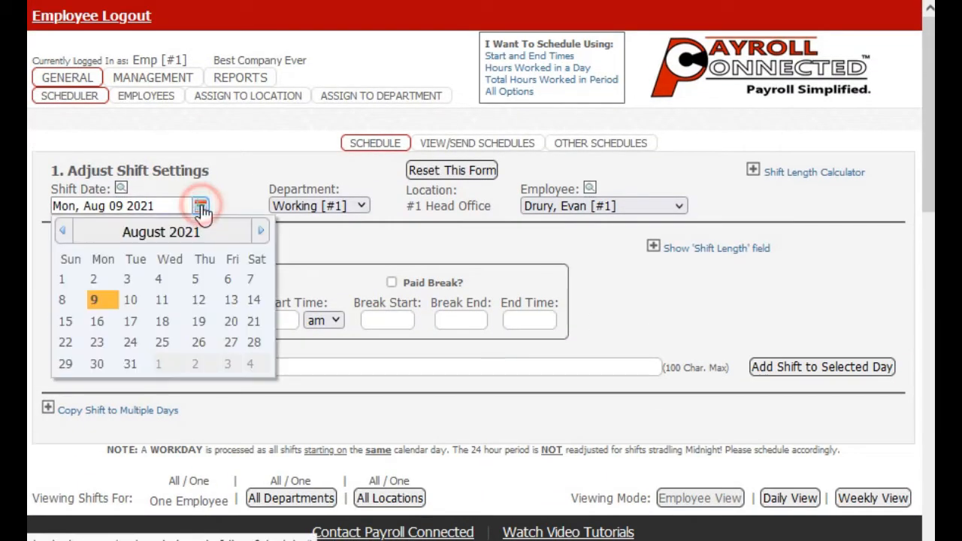
pyautogui.click(132, 300)
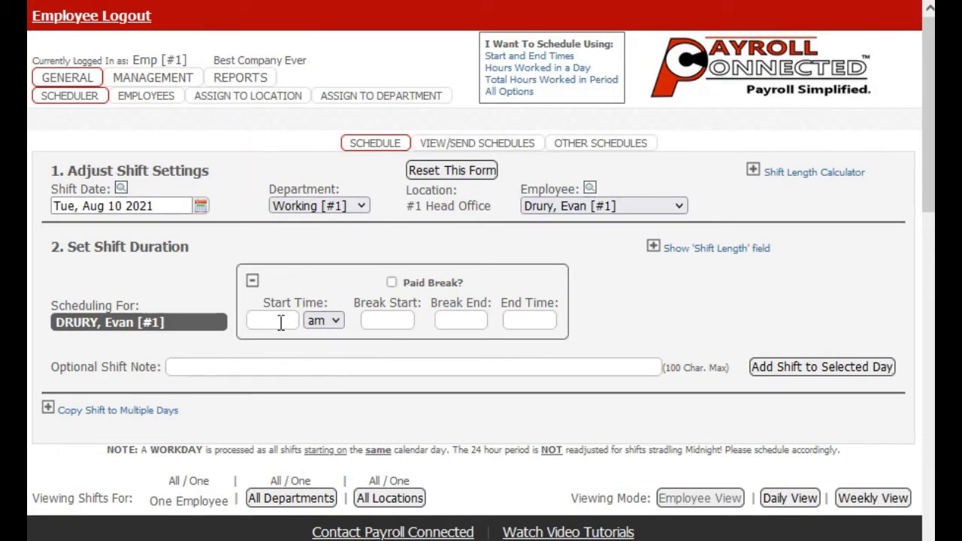
# Add a shift to the selected day starting at 9 am, with a break from 12 to 1230 and ending at 430.
pyautogui.click(269, 321)
pyautogui.write('9')
pyautogui.press('Tab')
pyautogui.press('Tab')
pyautogui.write('12')
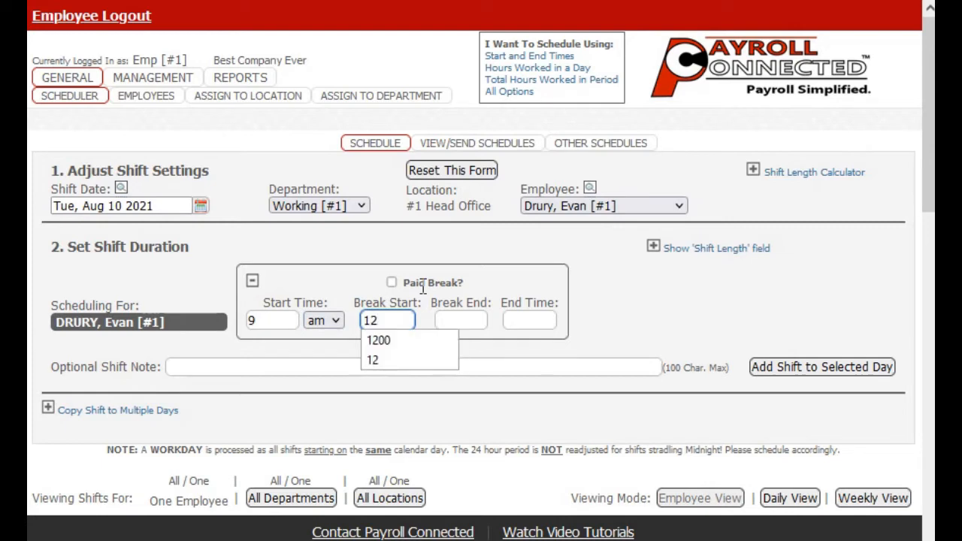
pyautogui.press('Tab')
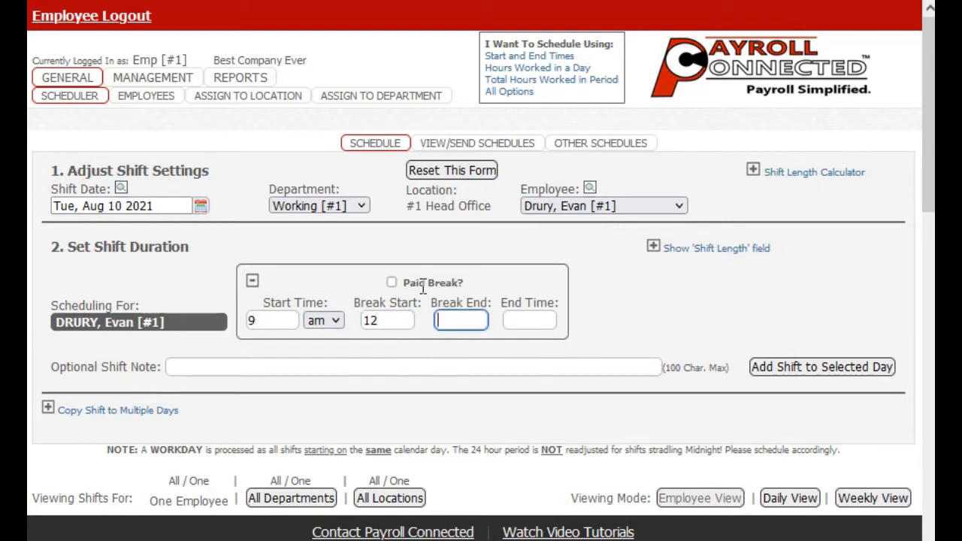
pyautogui.write('1230')
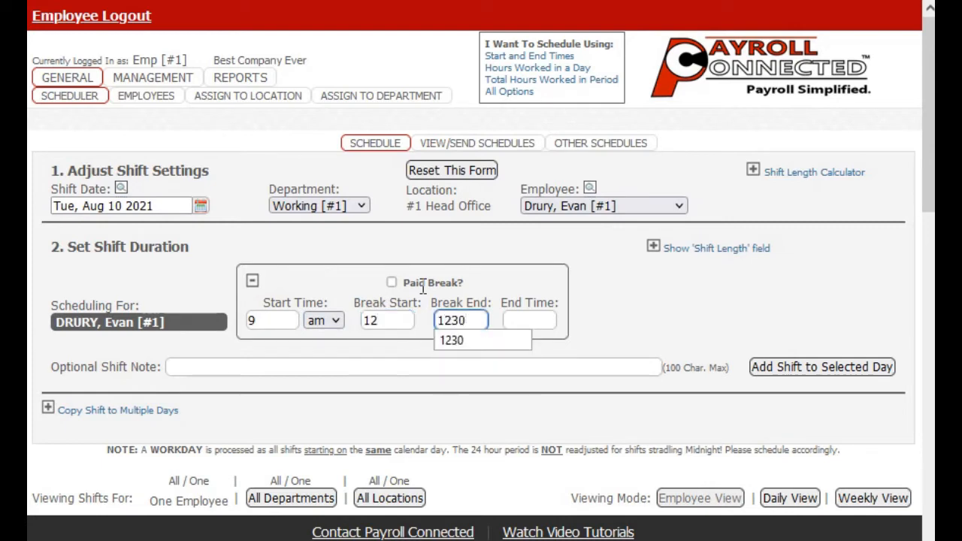
pyautogui.press('Tab')
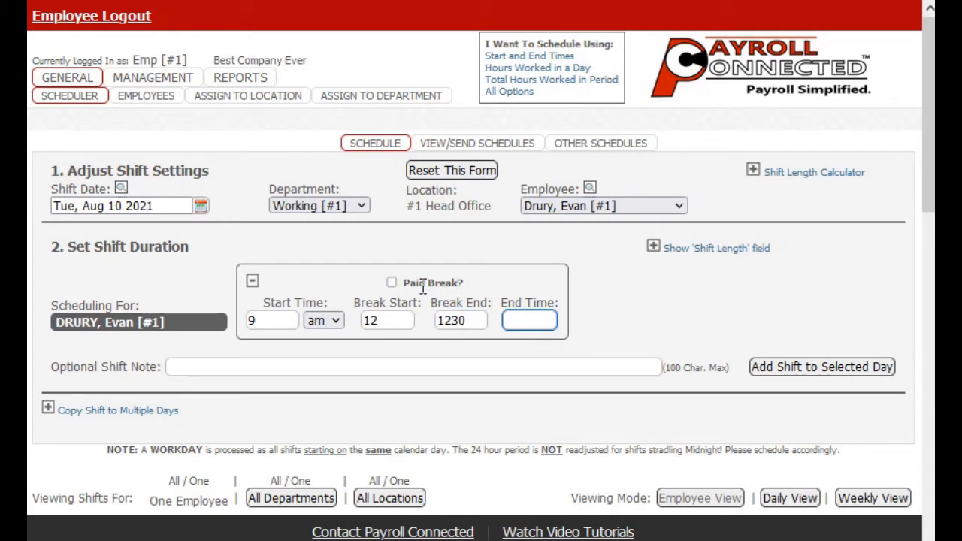
pyautogui.write('430')
pyautogui.click(770, 367)
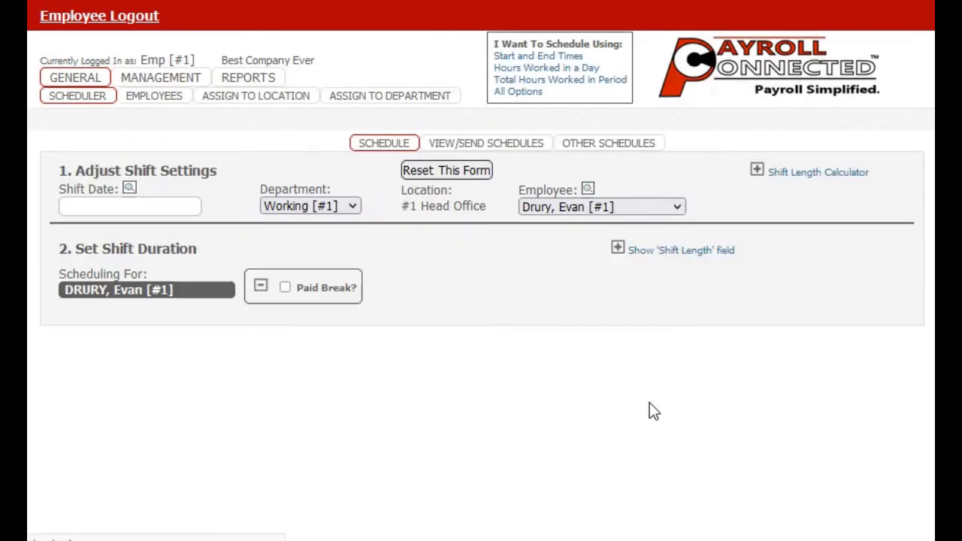
pyautogui.scroll(-5, 654, 409)
pyautogui.scroll(-2, 646, 405)
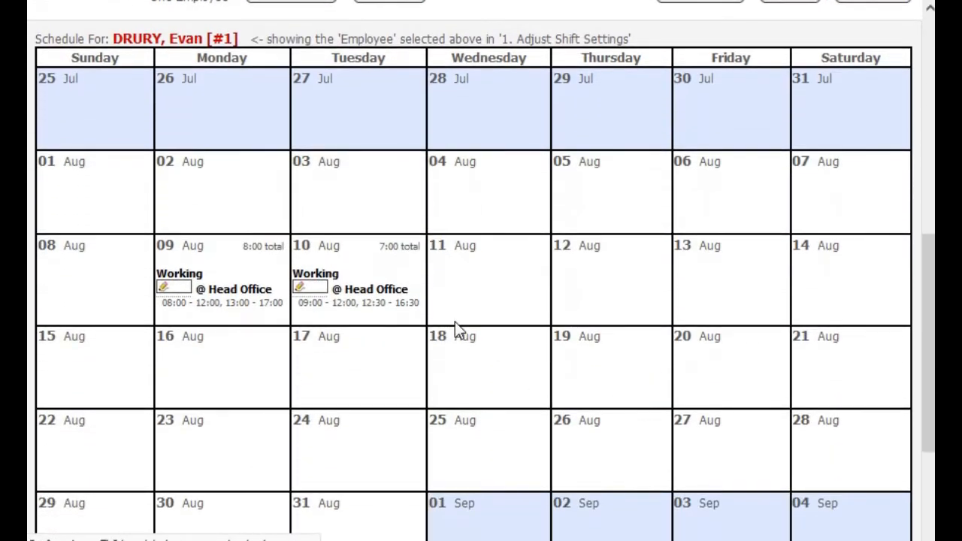
# Expand the option to copy a shift to multiple days and set the shift date to Wed, Aug 11 2021.
pyautogui.scroll(2, 455, 326)
pyautogui.scroll(5, 453, 331)
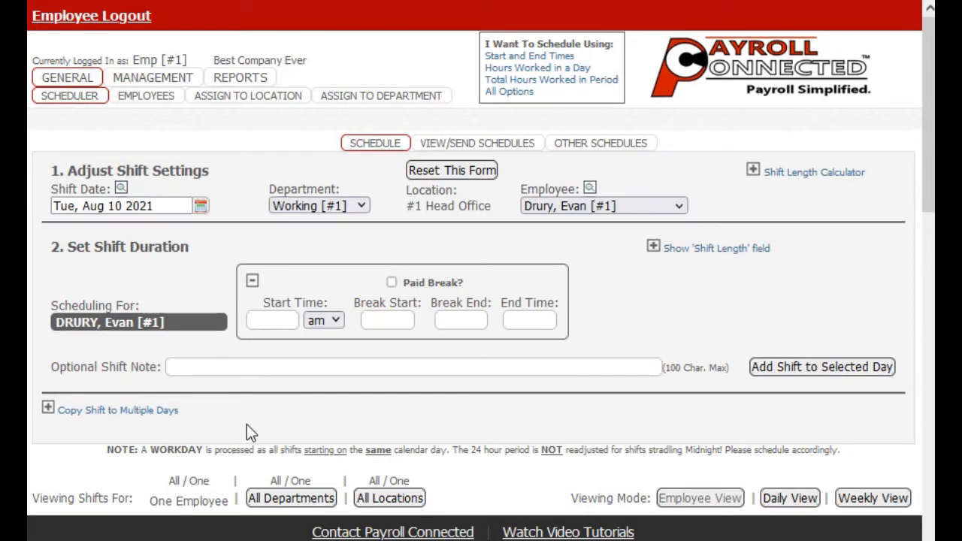
pyautogui.click(47, 412)
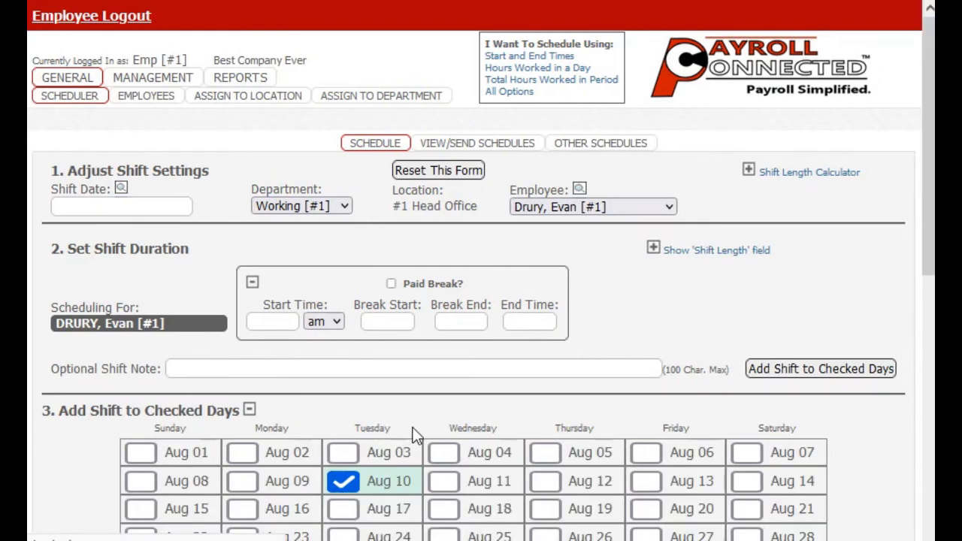
pyautogui.scroll(-3, 379, 406)
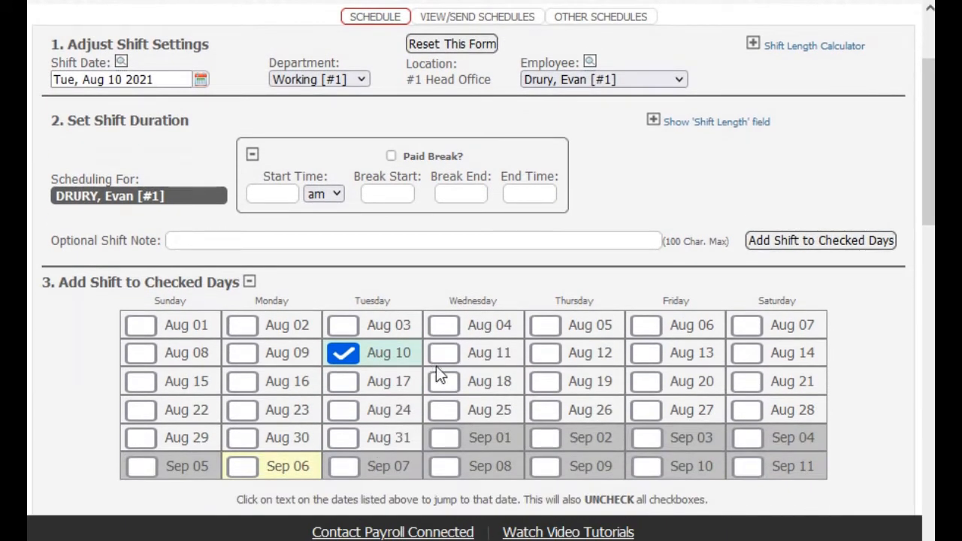
pyautogui.scroll(3, 301, 259)
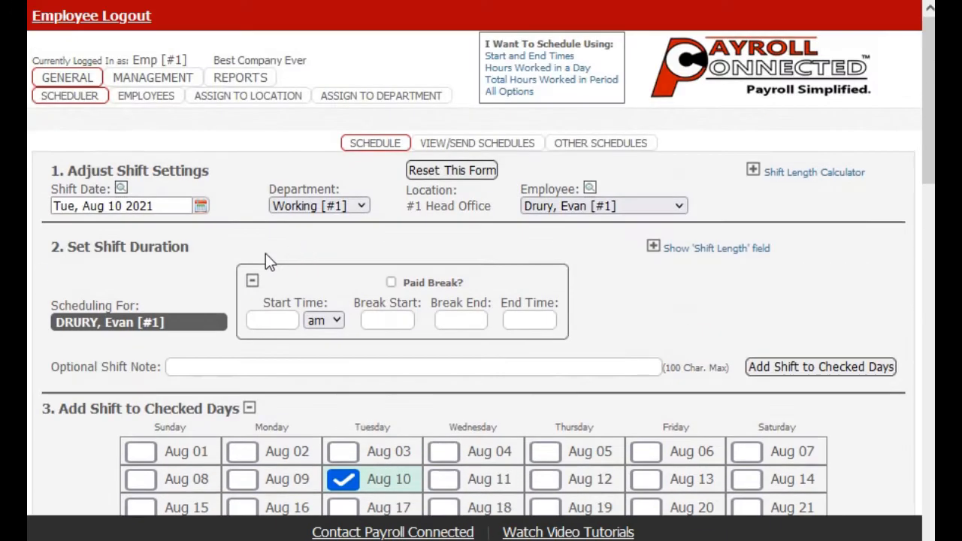
pyautogui.click(200, 205)
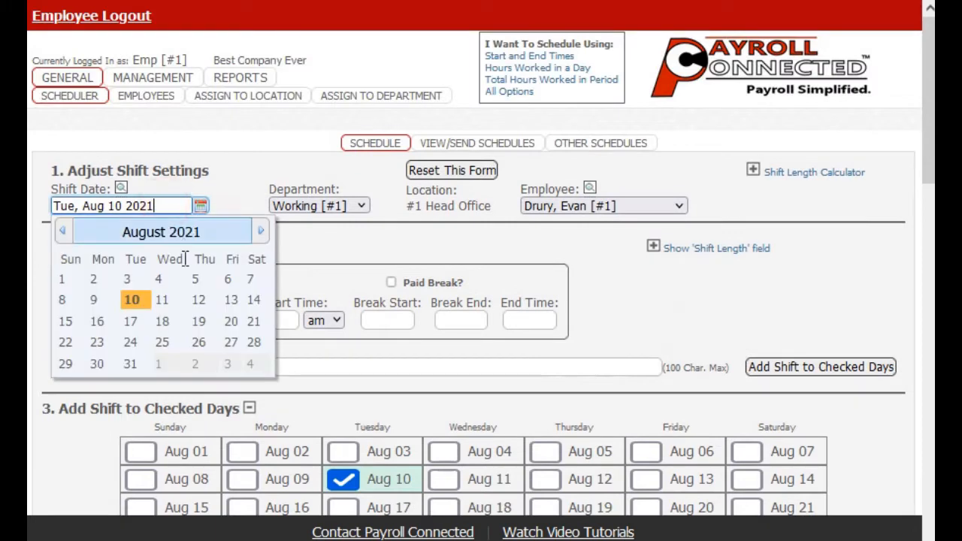
pyautogui.click(165, 298)
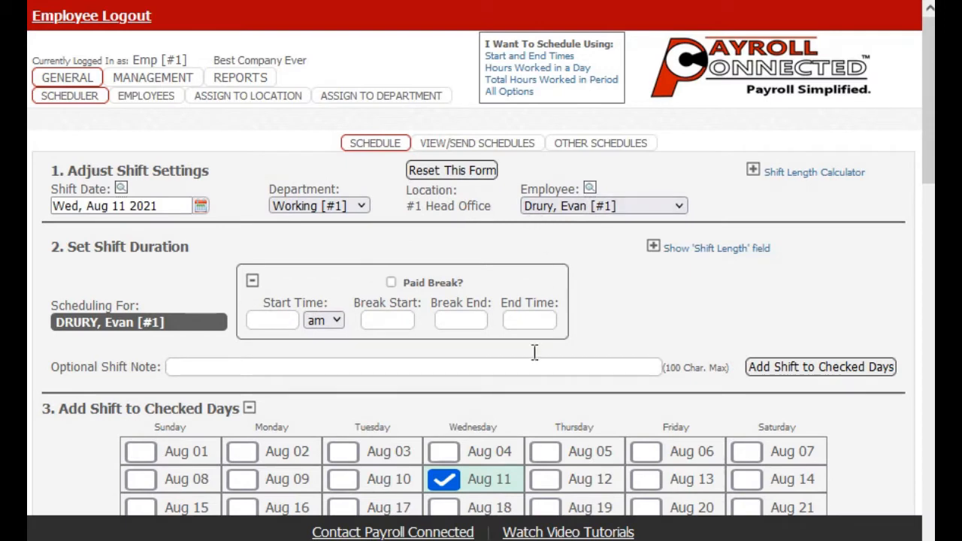
# Enter the shift times: start 8 am, break from 12 to 1, and end 5.
pyautogui.click(258, 325)
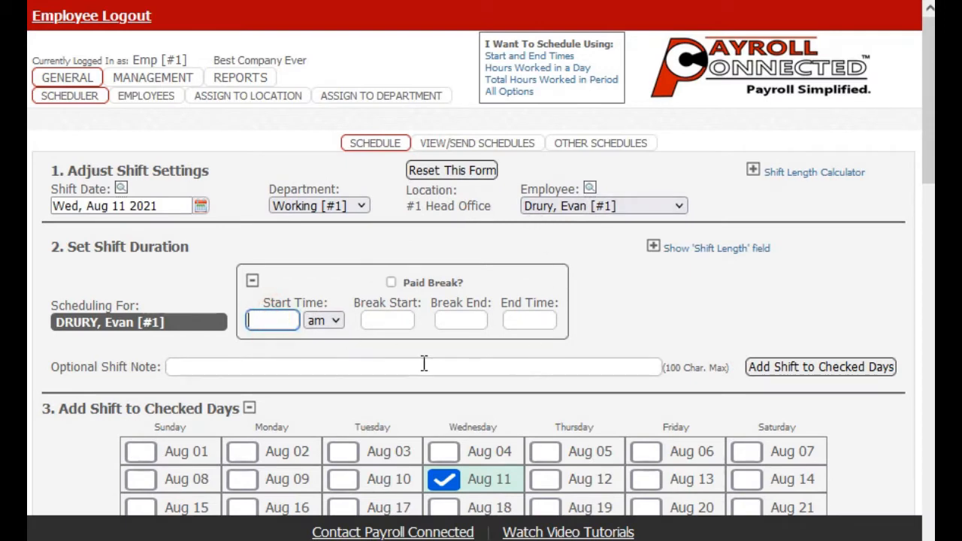
pyautogui.write('8')
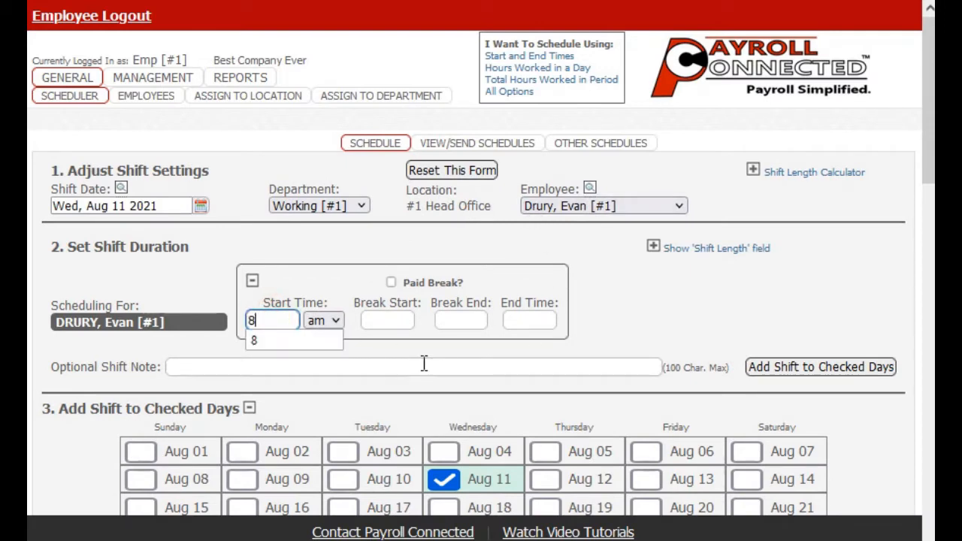
pyautogui.press('Tab')
pyautogui.press('Tab')
pyautogui.write('12')
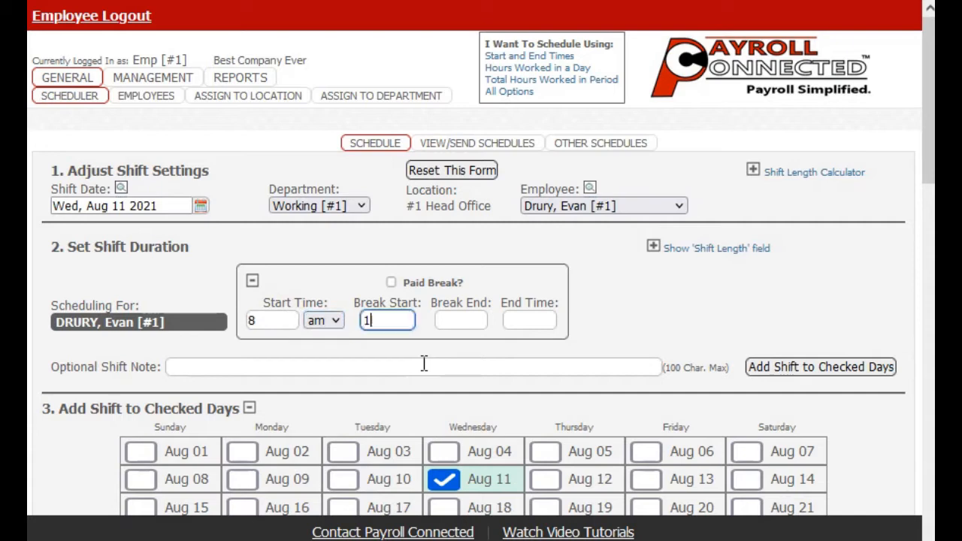
pyautogui.press('Tab')
pyautogui.write('1')
pyautogui.press('Tab')
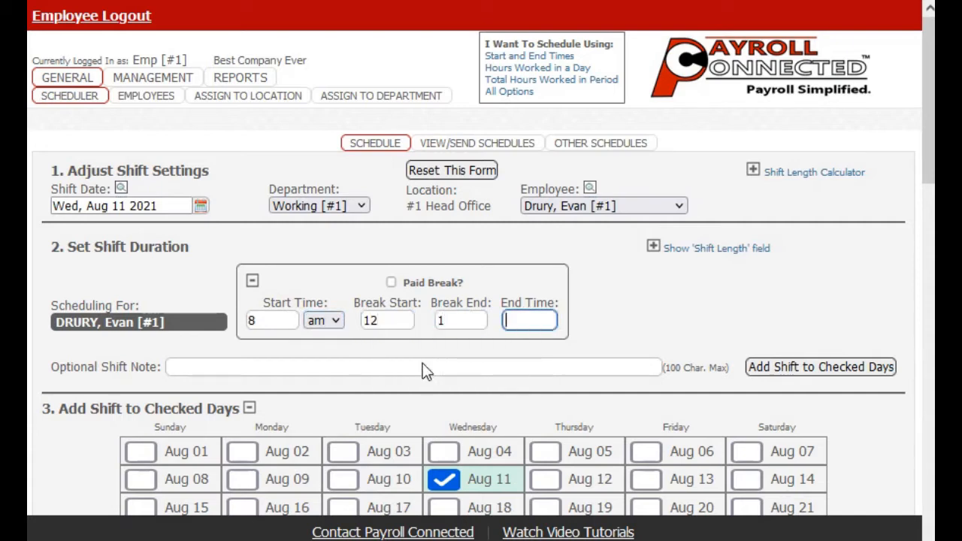
pyautogui.write('5')
pyautogui.press('Tab')
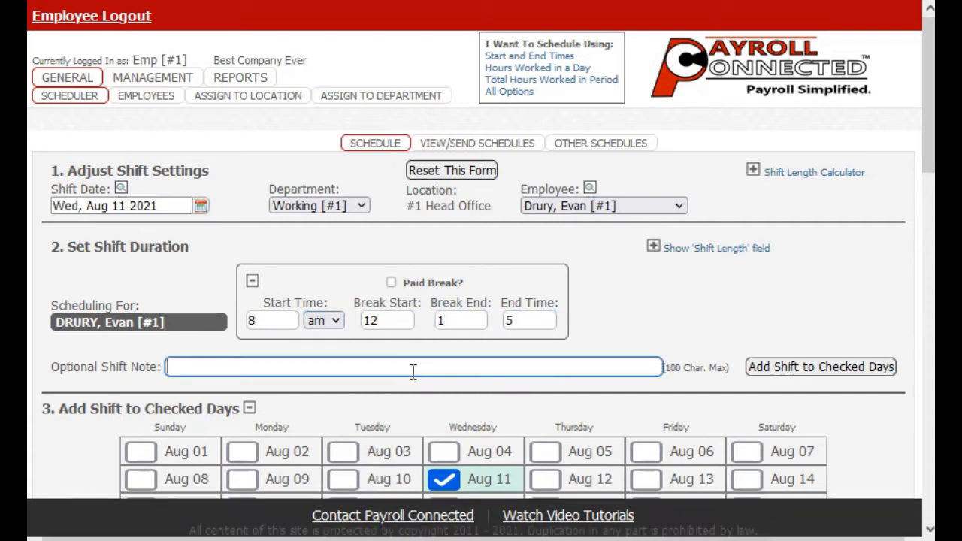
# Check Aug 12, 13 and 16 through 20 in addition to Aug 11, and add the shift to all checked days.
pyautogui.scroll(-3, 656, 319)
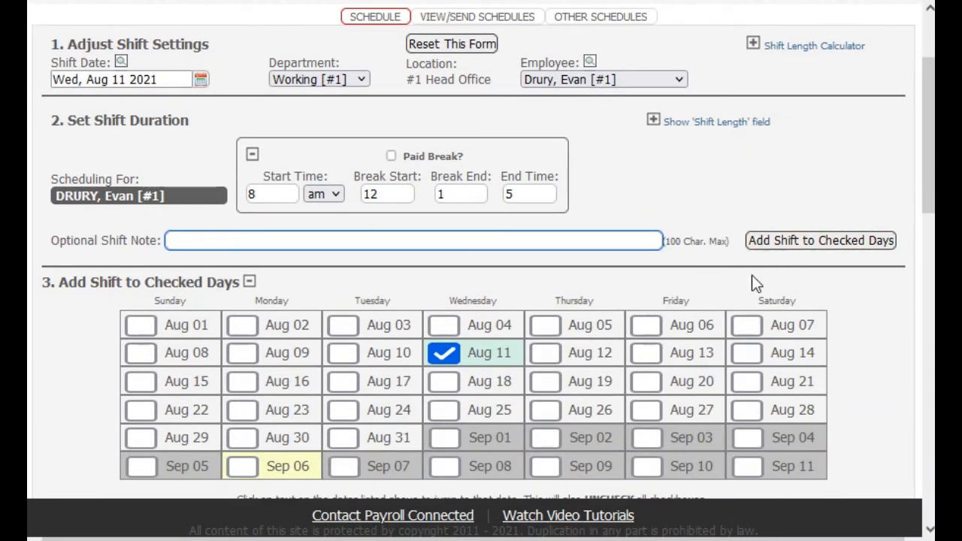
pyautogui.scroll(-3, 651, 279)
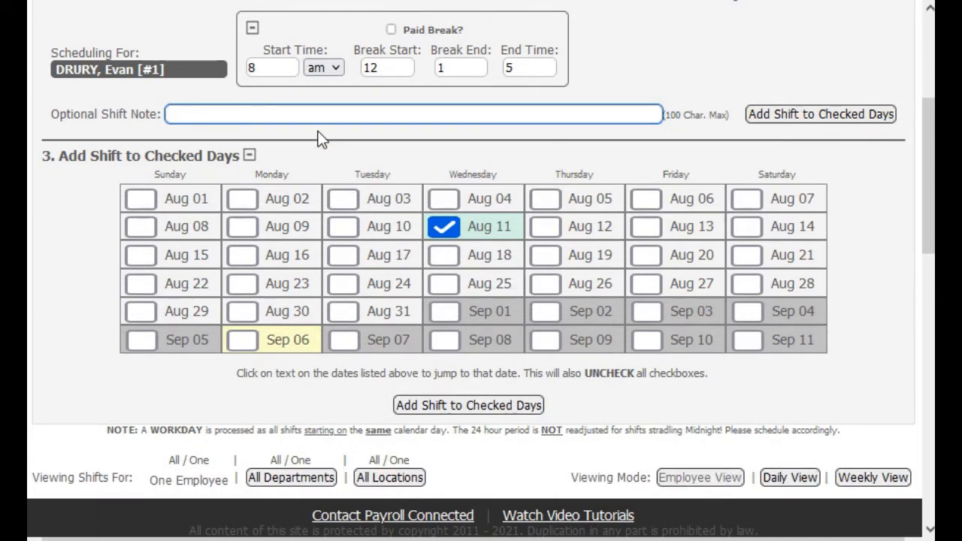
pyautogui.click(544, 226)
pyautogui.click(645, 225)
pyautogui.click(243, 256)
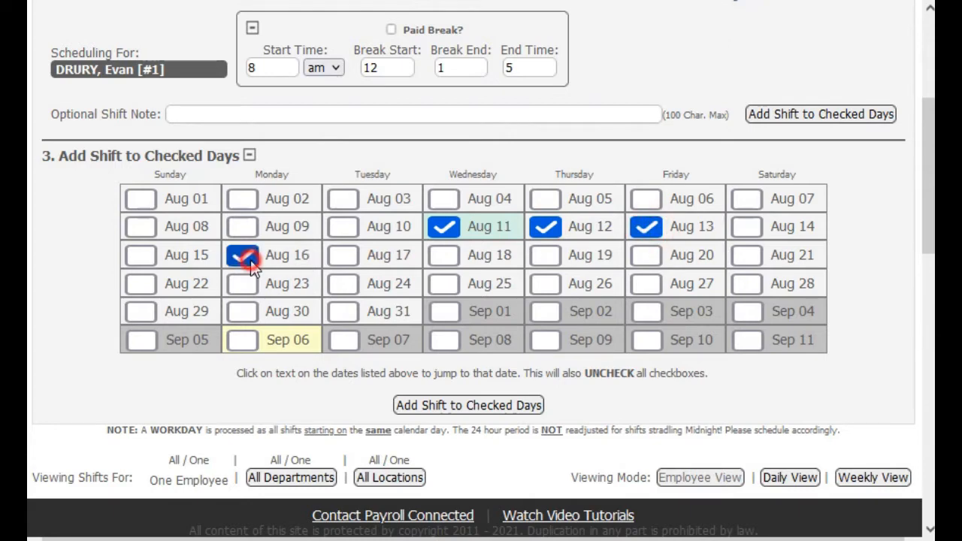
pyautogui.click(342, 257)
pyautogui.click(444, 256)
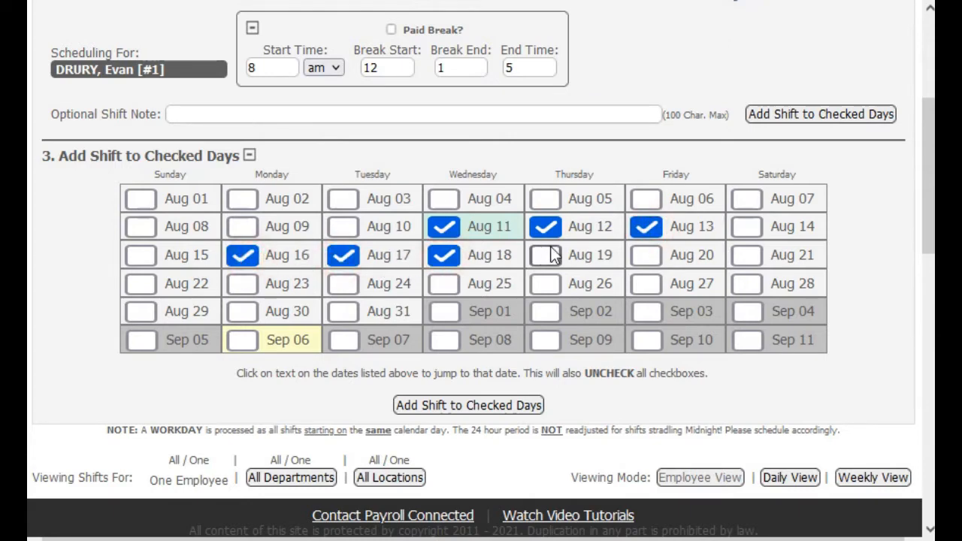
pyautogui.click(546, 256)
pyautogui.click(647, 256)
pyautogui.click(802, 115)
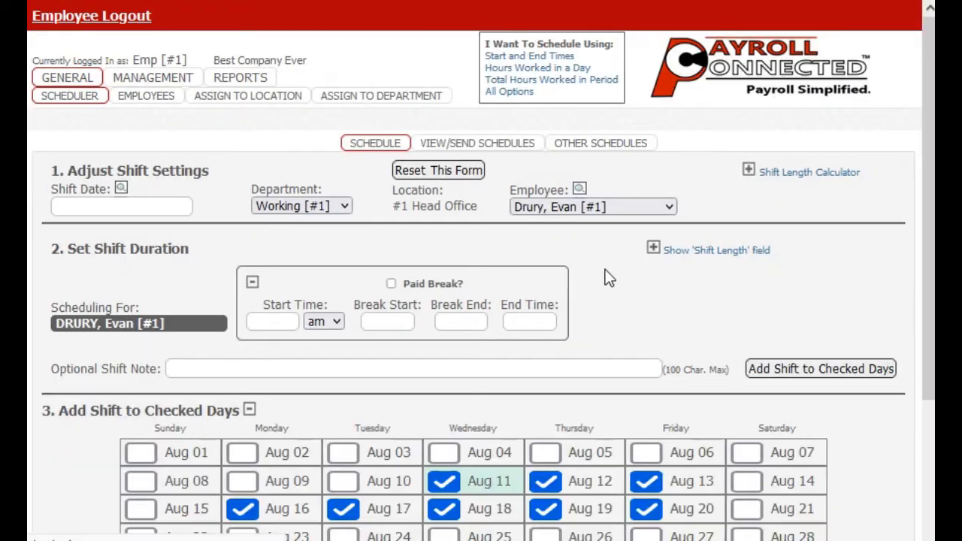
pyautogui.scroll(-7, 608, 278)
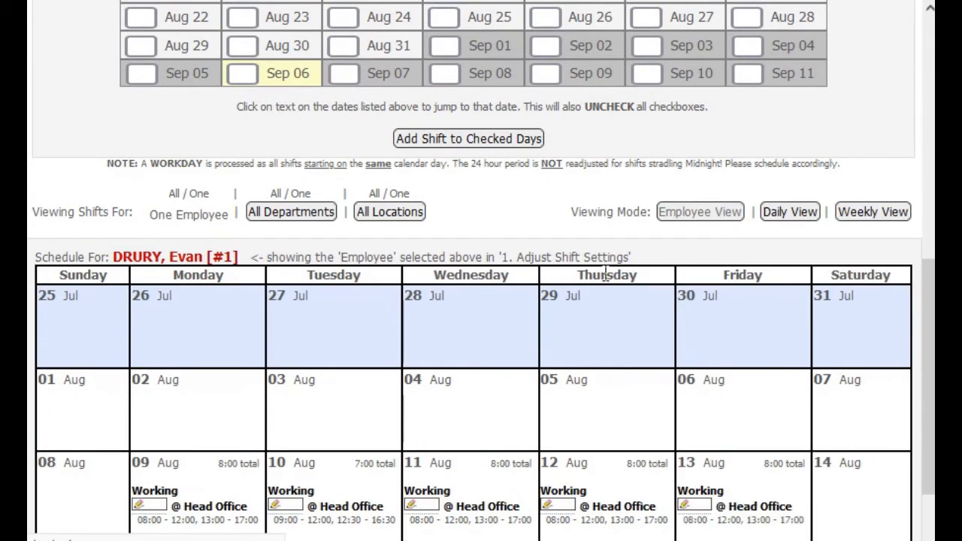
pyautogui.scroll(-4, 605, 263)
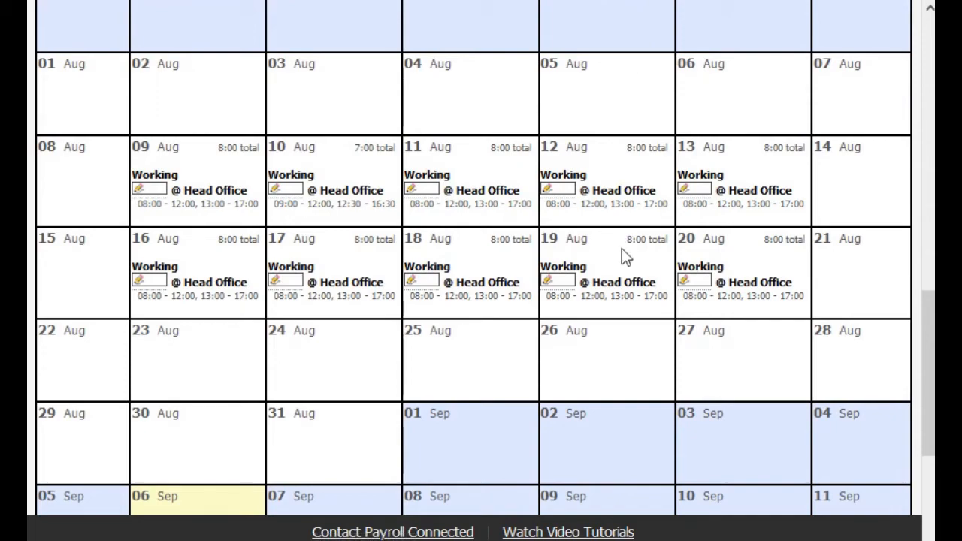
# Prepare the payroll with the pay period end date and the employees' pay date both set to Sat, Aug 21 2021.
pyautogui.scroll(11, 621, 258)
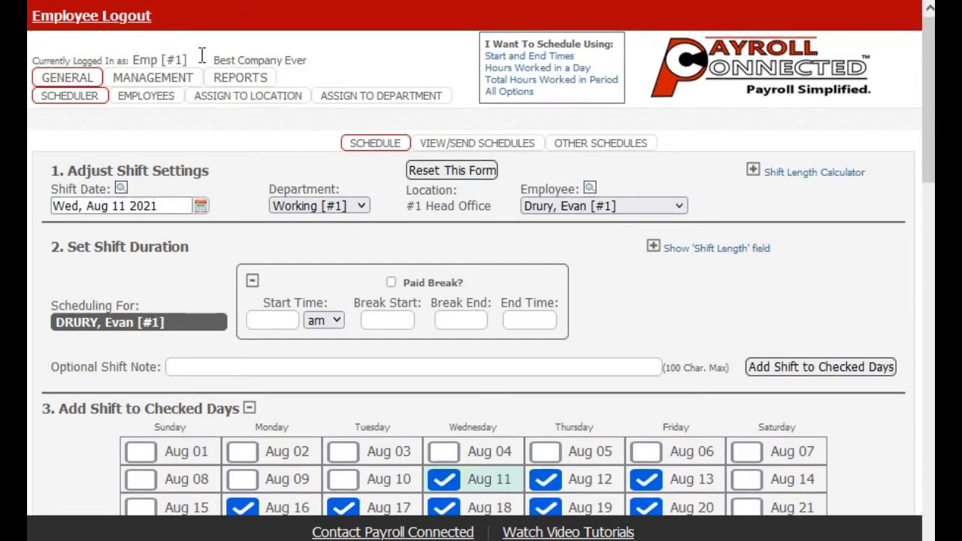
pyautogui.moveTo(176, 78)
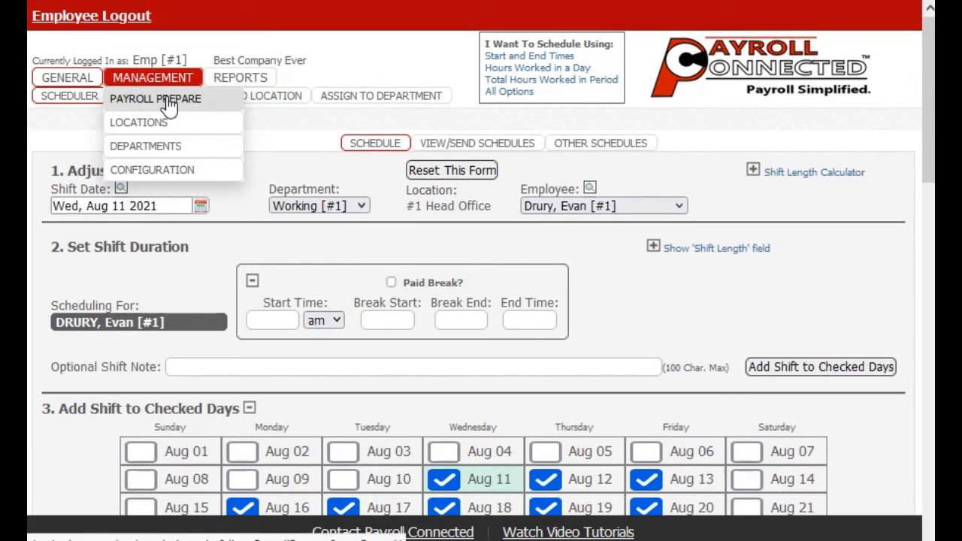
pyautogui.click(170, 102)
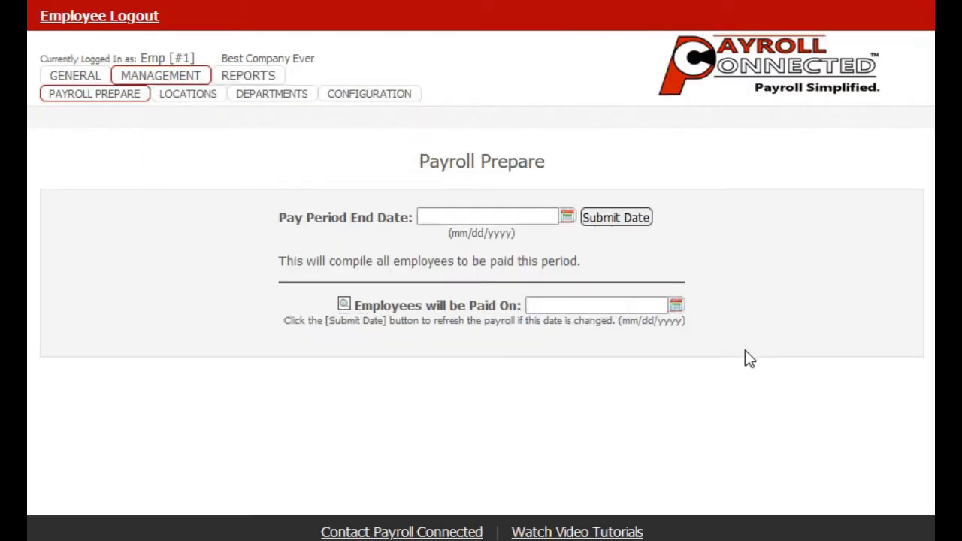
pyautogui.click(567, 217)
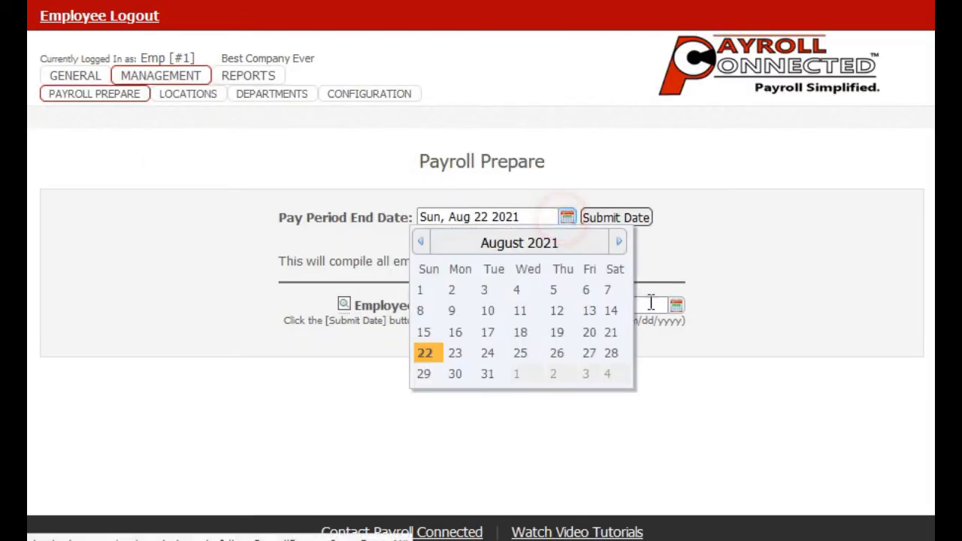
pyautogui.click(610, 332)
pyautogui.click(677, 305)
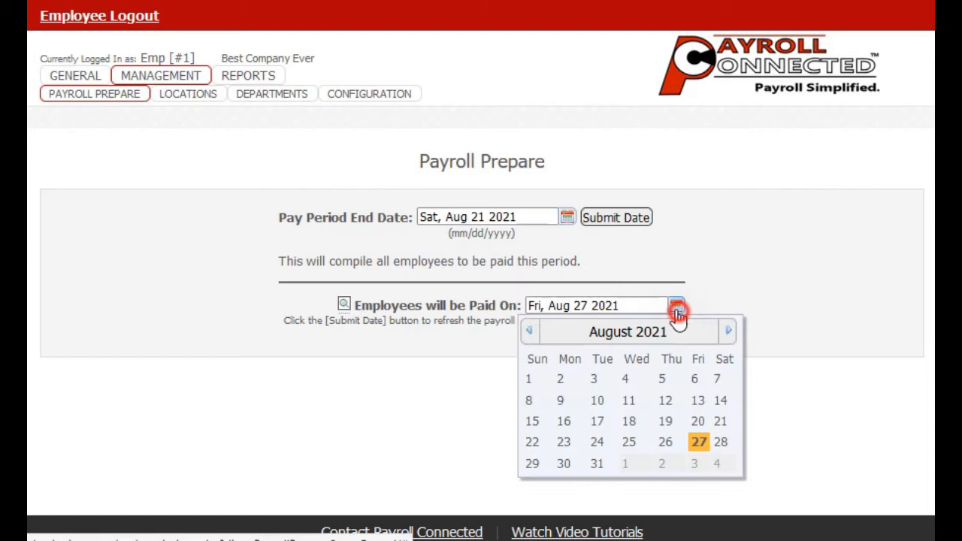
pyautogui.click(720, 423)
pyautogui.click(622, 218)
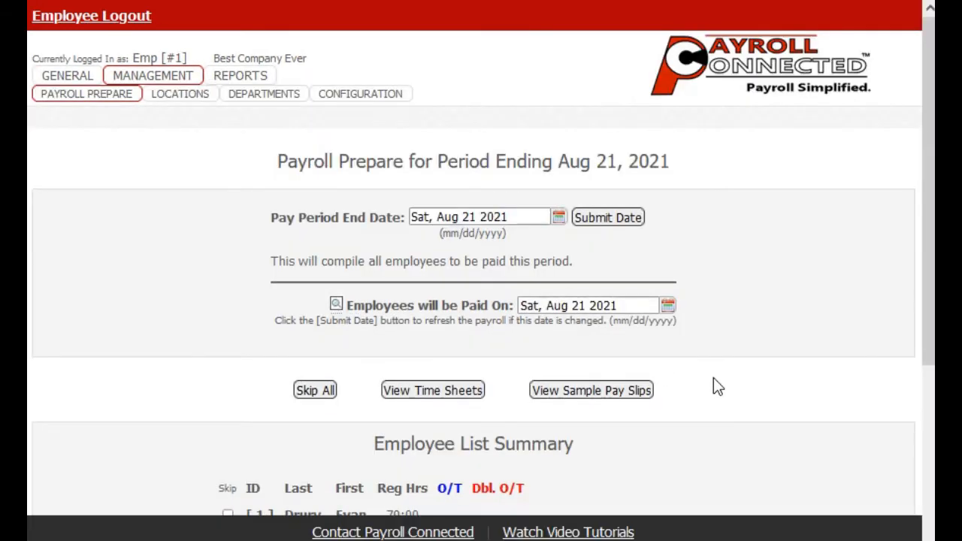
# View the sample pay slips for the pay period and return to the payroll preparation page.
pyautogui.scroll(-3, 706, 360)
pyautogui.click(591, 267)
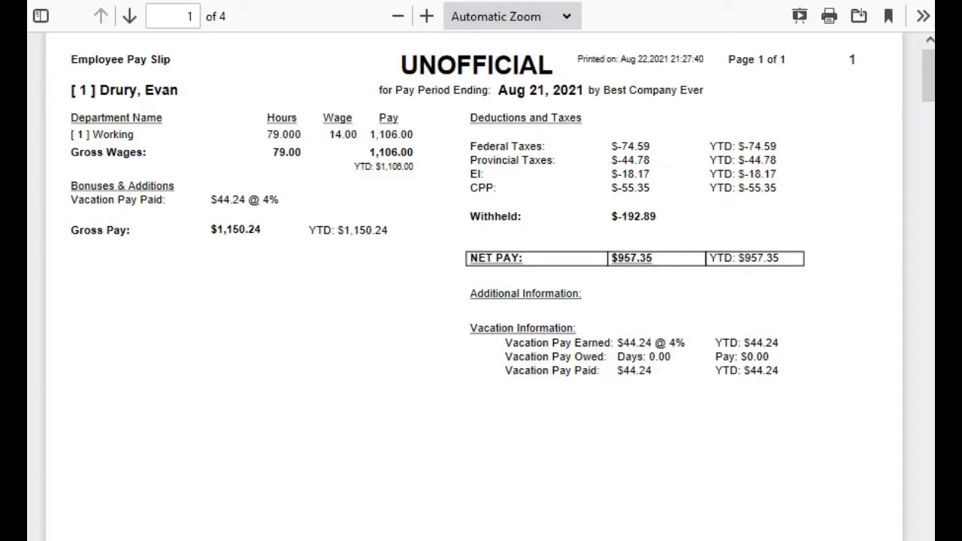
pyautogui.hotkey('alt', 'Left')
# Mark the payroll as reviewed, move on to finalization with its option to email employee pay slips, and leave without finalizing.
pyautogui.scroll(-2, 564, 300)
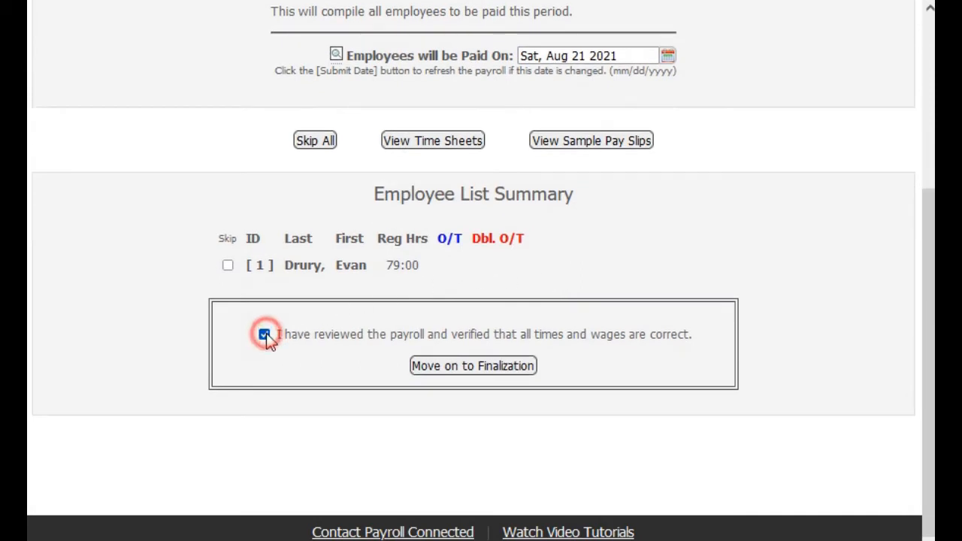
pyautogui.click(468, 366)
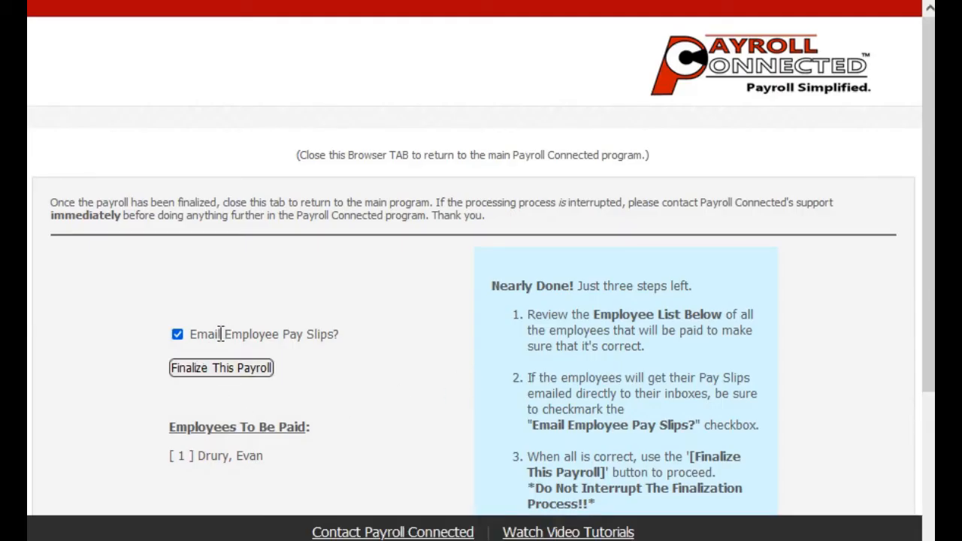
pyautogui.click(177, 334)
pyautogui.click(502, 0)
pyautogui.scroll(3, 698, 290)
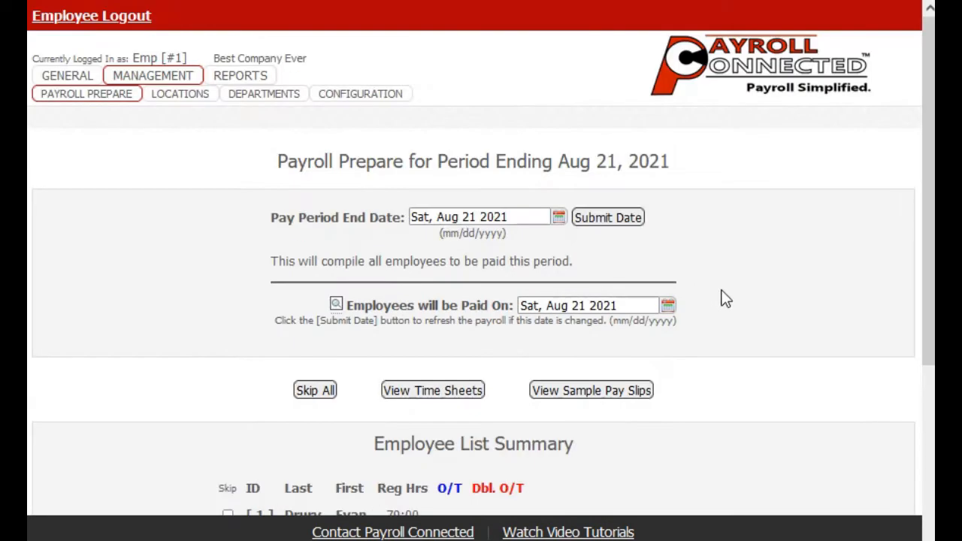
# Return to the scheduler and open the video tutorials.
pyautogui.moveTo(73, 75)
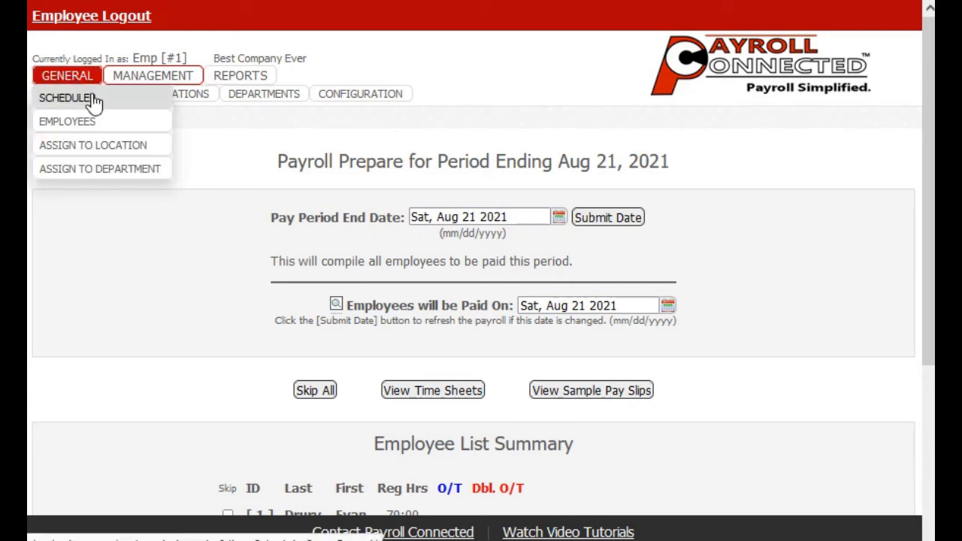
pyautogui.click(95, 100)
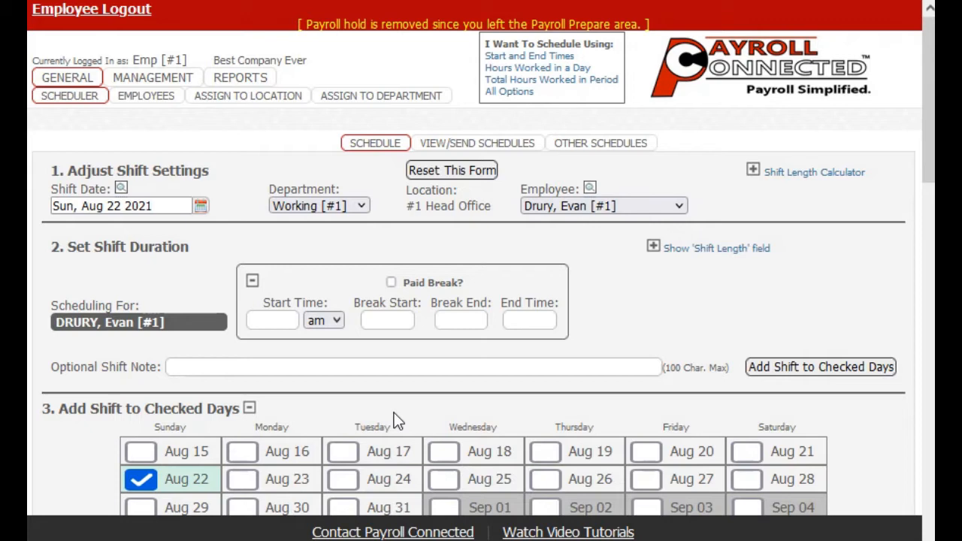
pyautogui.click(568, 531)
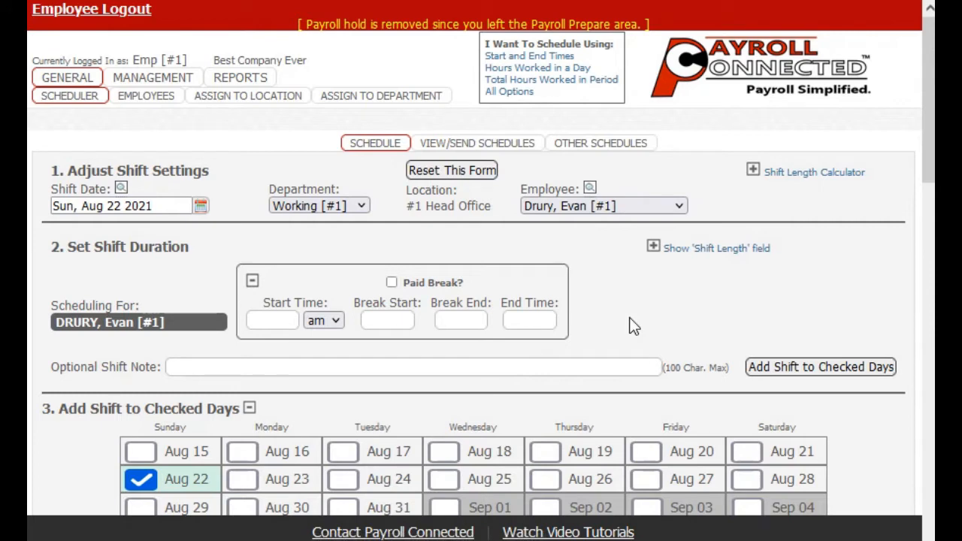
# Show the Shift Length field in the shift duration section and hide it again.
pyautogui.click(653, 248)
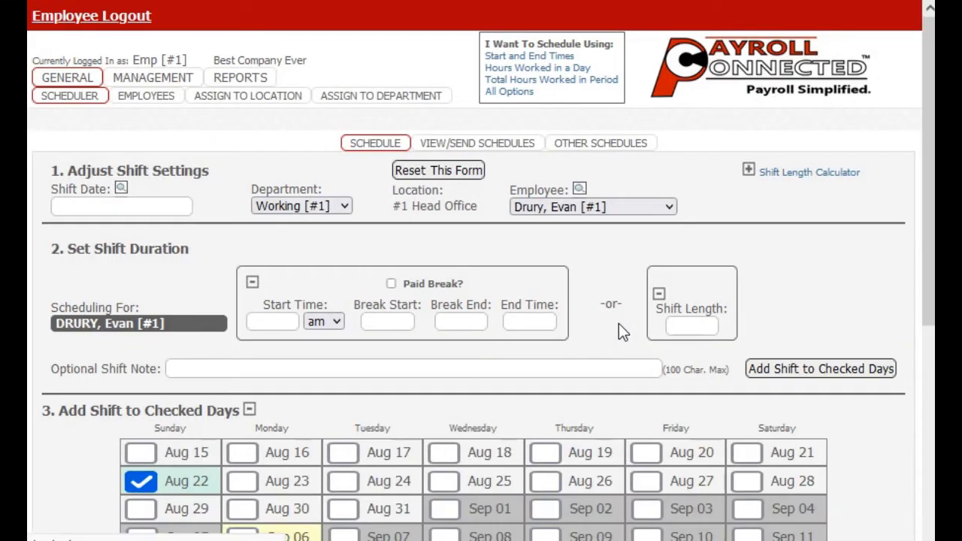
pyautogui.click(660, 296)
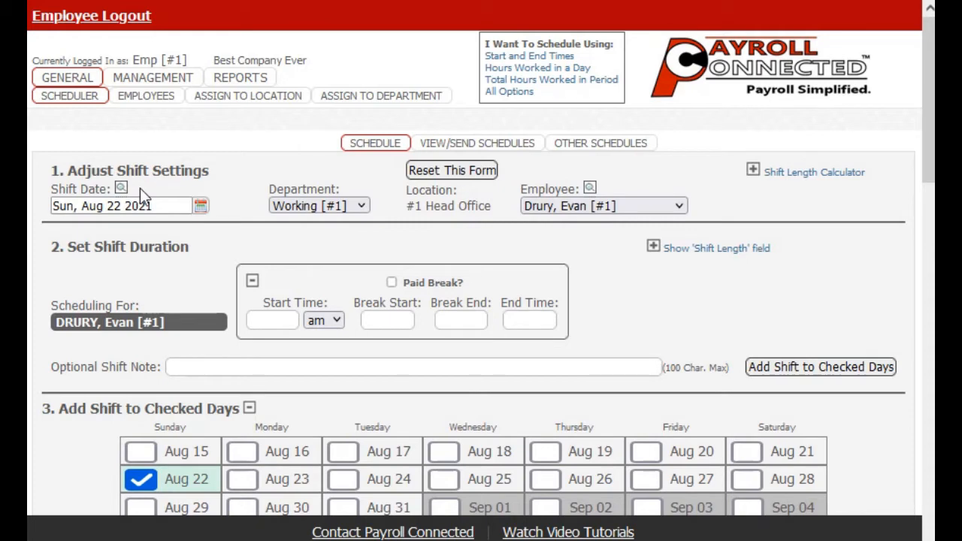
# Set the shift date to Tue, Aug 10 2021 and collapse the option to add the shift to multiple days.
pyautogui.moveTo(122, 189)
pyautogui.click(201, 208)
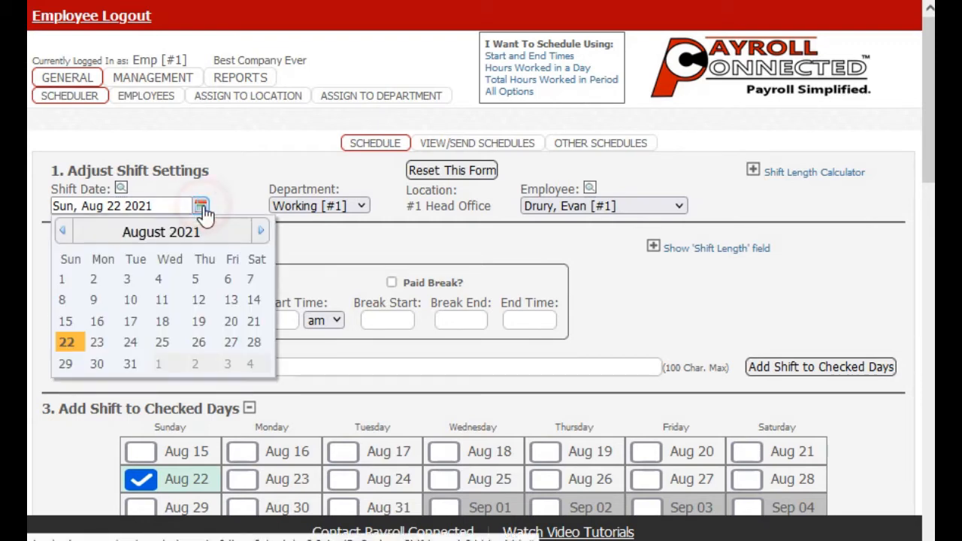
pyautogui.click(132, 300)
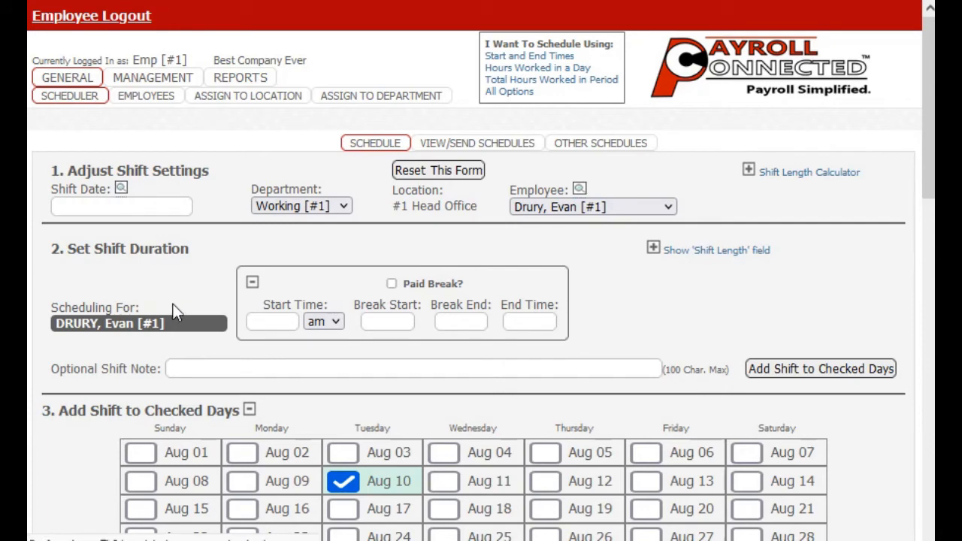
pyautogui.click(248, 405)
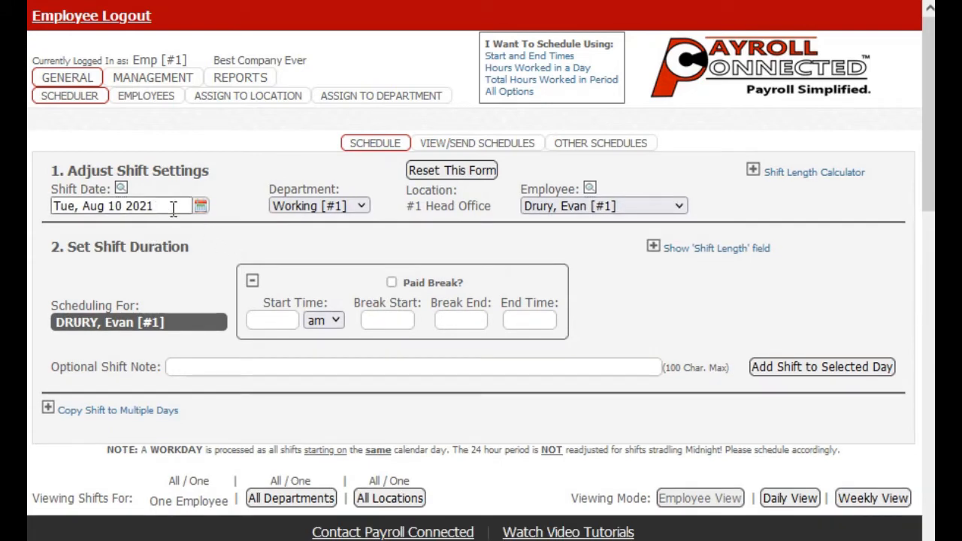
# Switch to the employee listed directly below the current one and enter a shift starting at 6 am, with a break from 11 to 12, ending at 3.
pyautogui.click(647, 204)
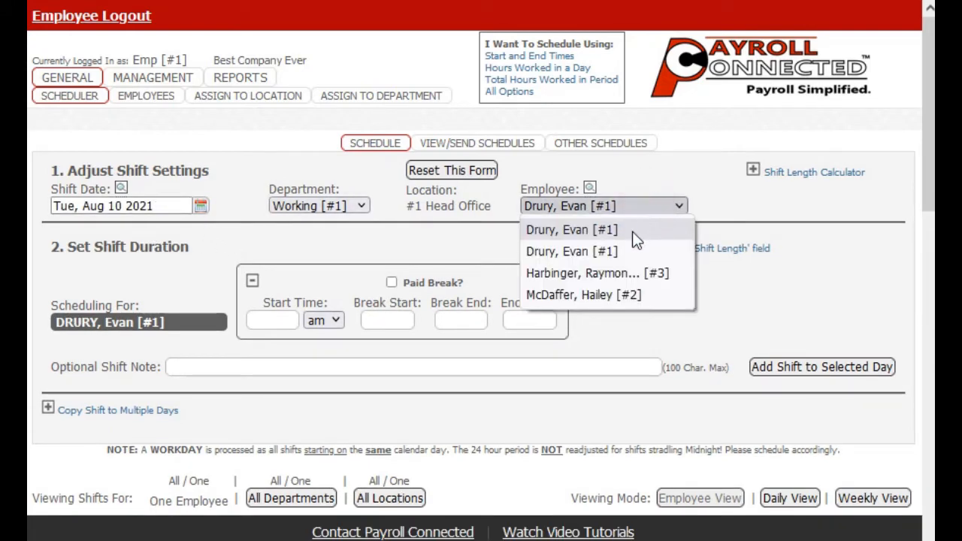
pyautogui.click(629, 278)
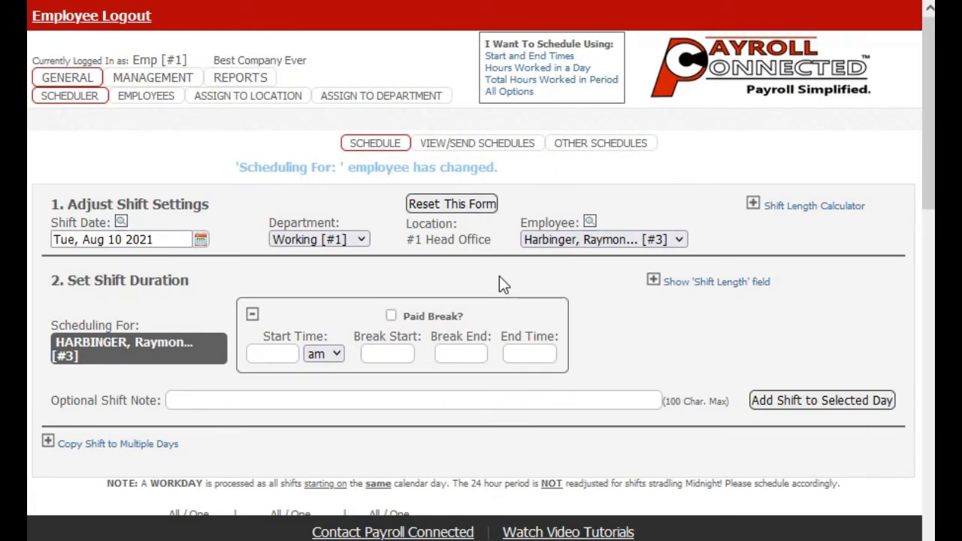
pyautogui.click(283, 351)
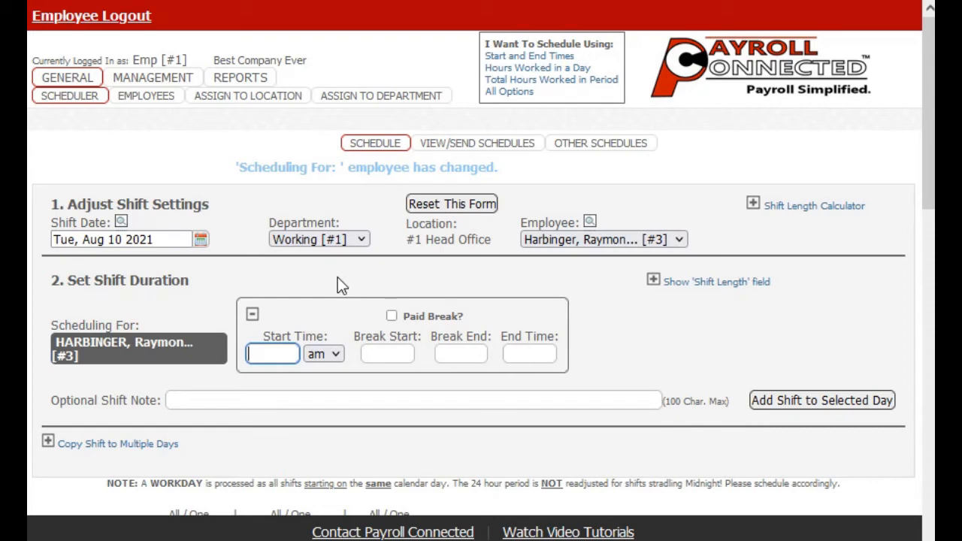
pyautogui.write('6')
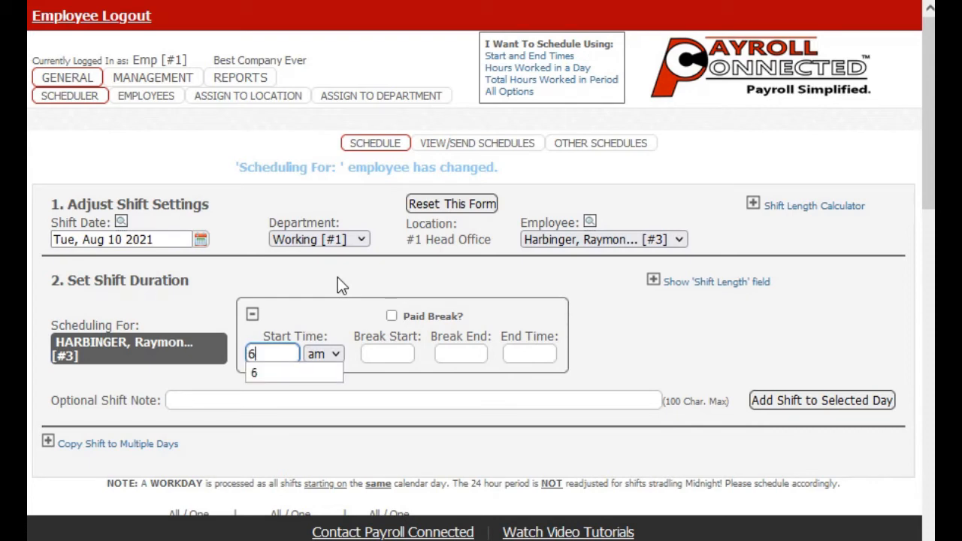
pyautogui.click(336, 302)
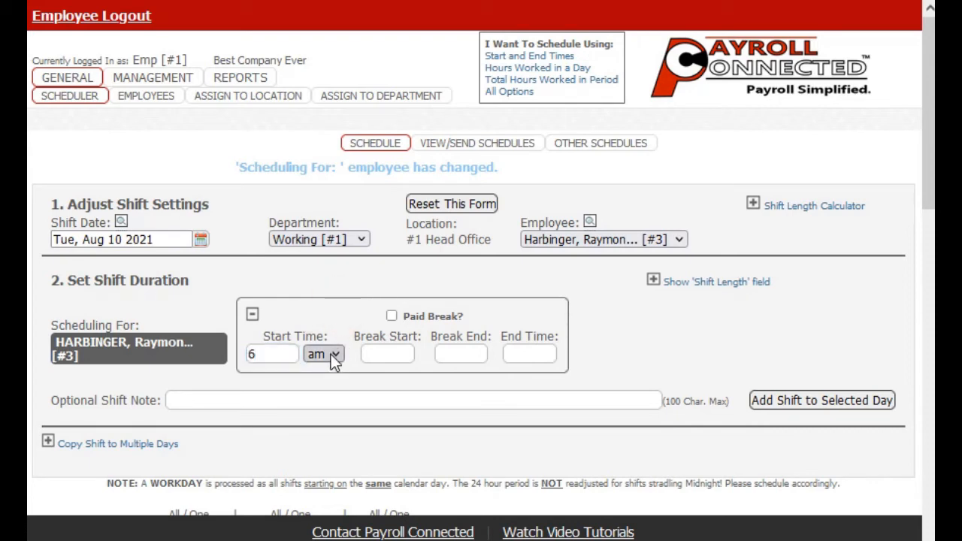
pyautogui.click(401, 354)
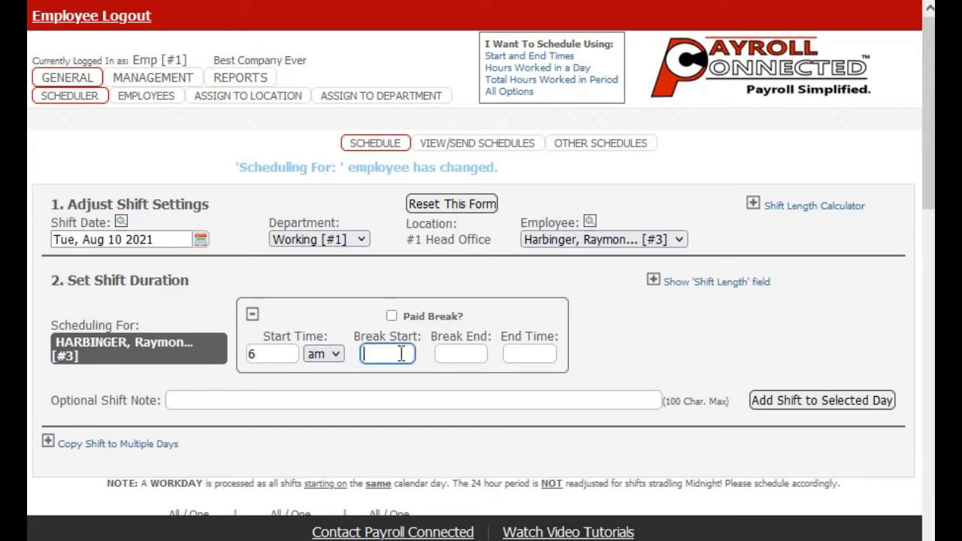
pyautogui.write('11')
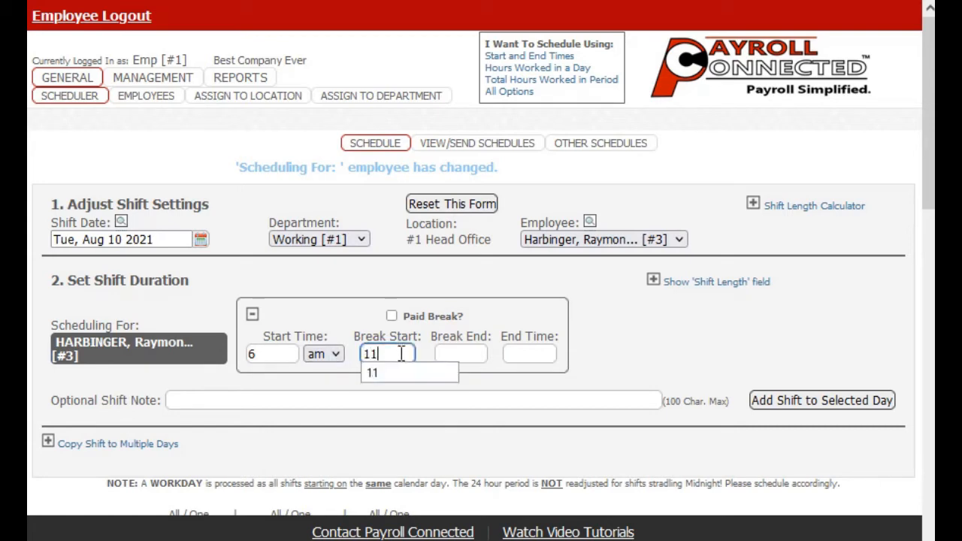
pyautogui.click(473, 356)
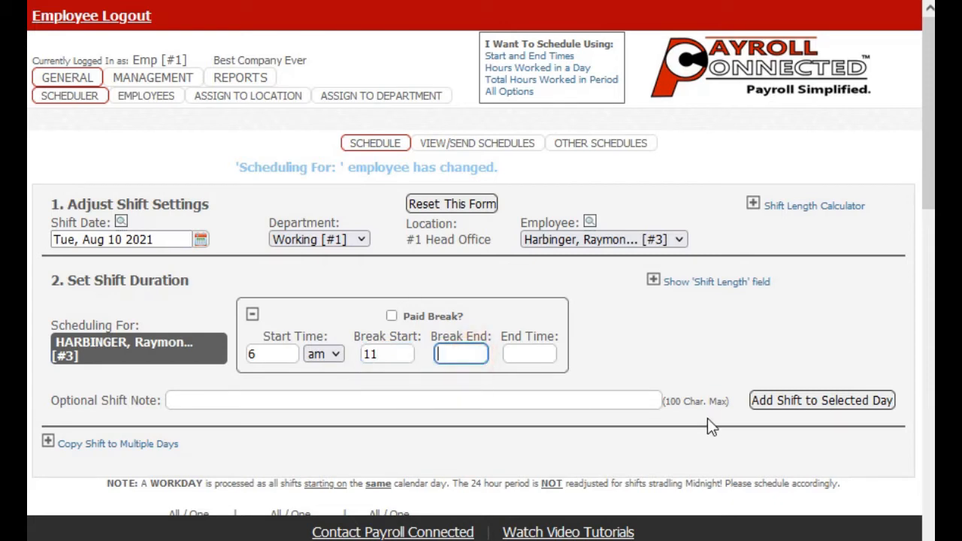
pyautogui.write('12')
pyautogui.click(603, 338)
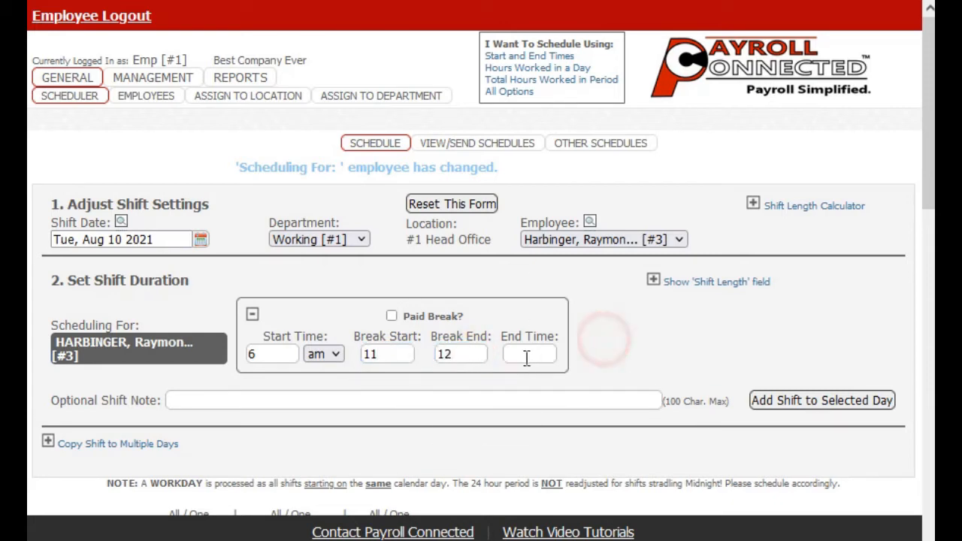
pyautogui.click(526, 358)
pyautogui.write('3')
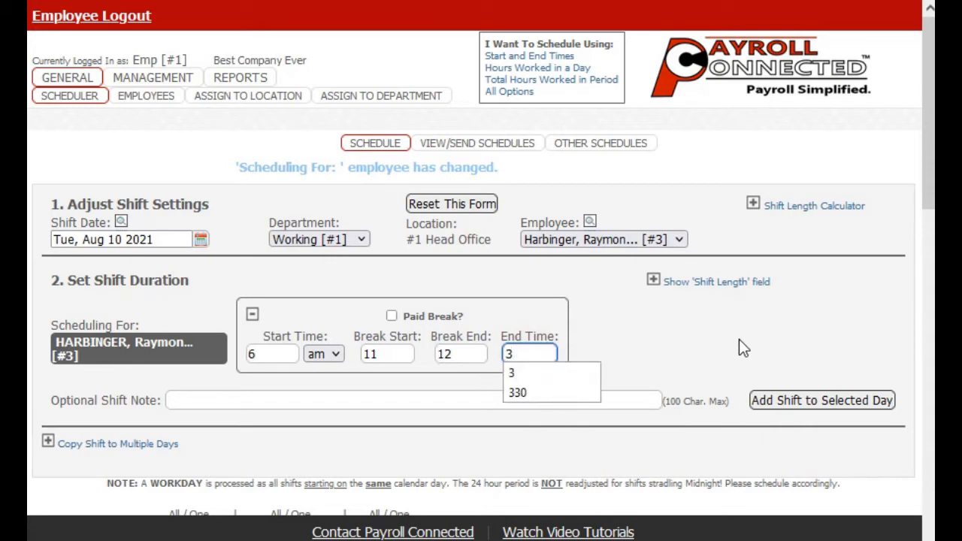
# Change the shift's break to start at 11:30 and end at 1245.
pyautogui.click(742, 340)
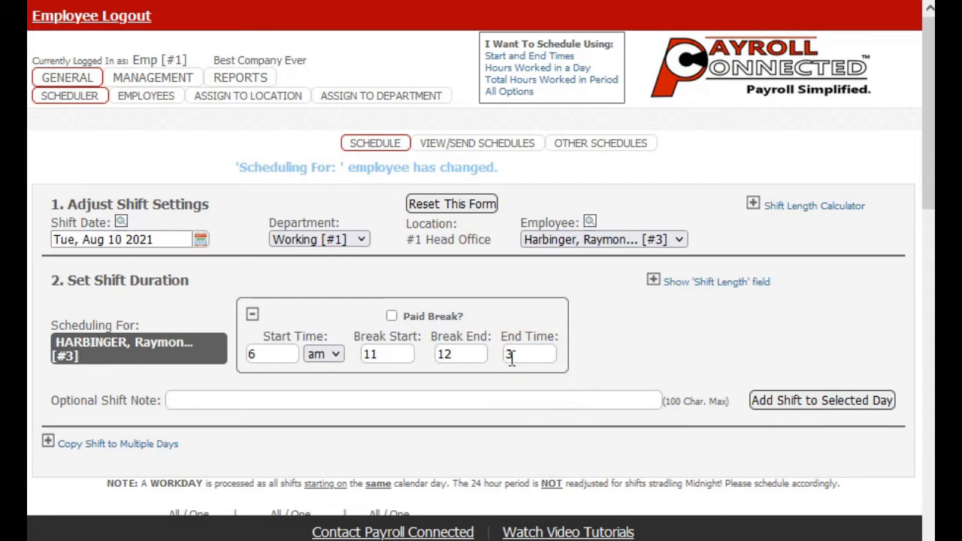
pyautogui.click(385, 354)
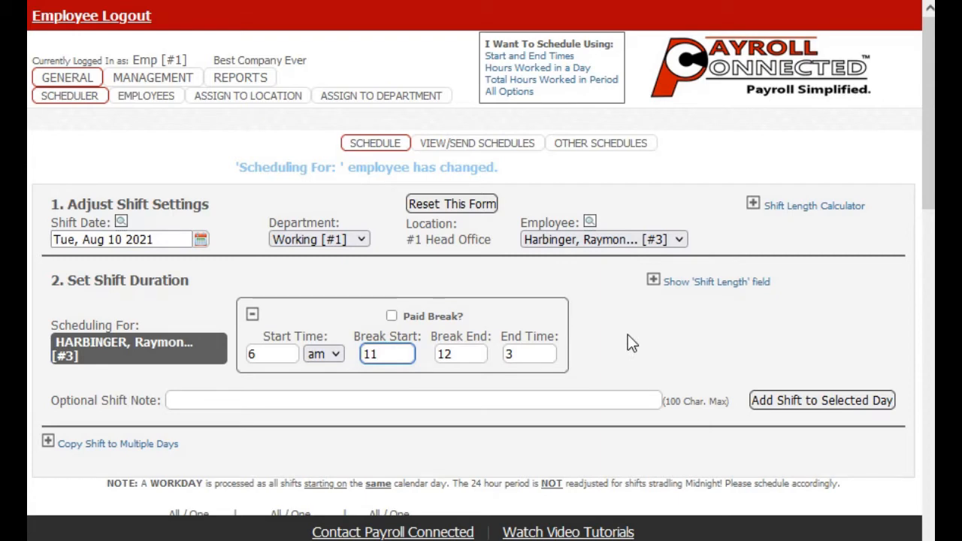
pyautogui.write('30')
pyautogui.click(461, 353)
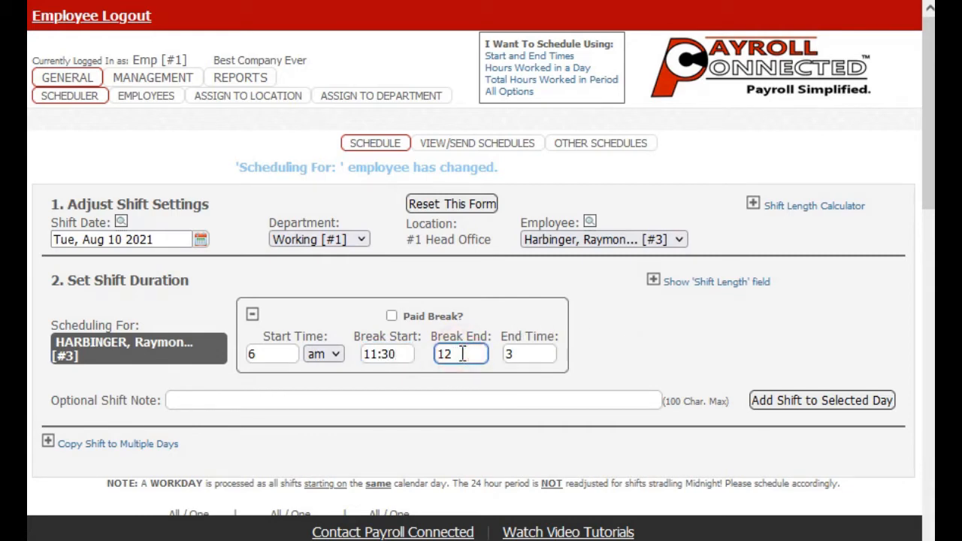
pyautogui.write('45')
# Set the shift's end time to 15.5 and add the shift to the selected day.
pyautogui.click(536, 351)
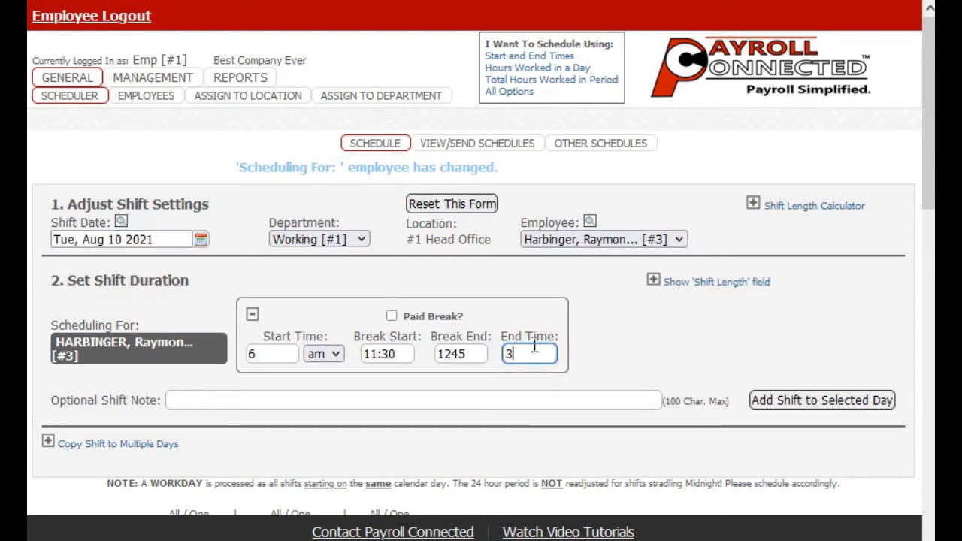
pyautogui.press('BackSpace')
pyautogui.write('1500')
pyautogui.press('BackSpace')
pyautogui.press('BackSpace')
pyautogui.write('.5')
pyautogui.click(840, 405)
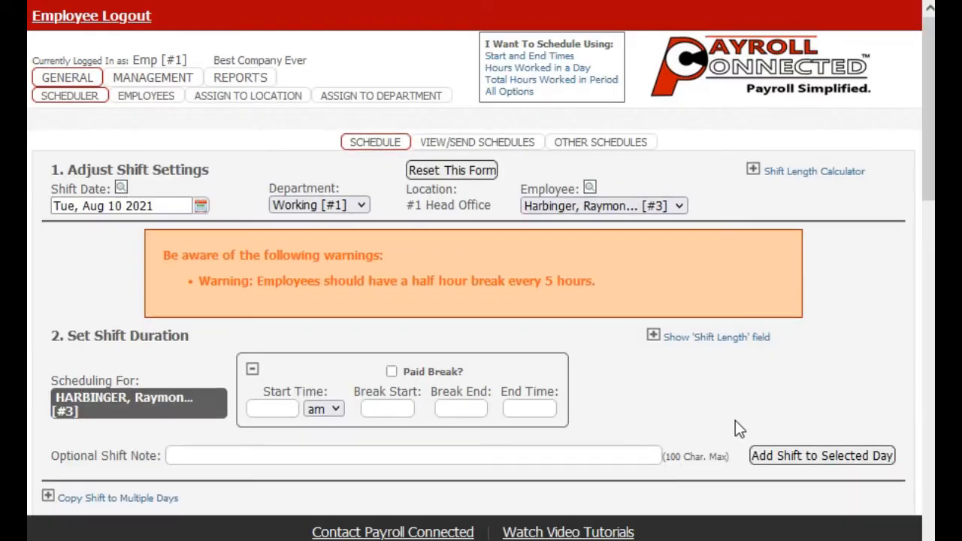
# Open the Aug 10 shift for editing from the employee's monthly schedule.
pyautogui.scroll(-3, 734, 420)
pyautogui.scroll(-5, 553, 398)
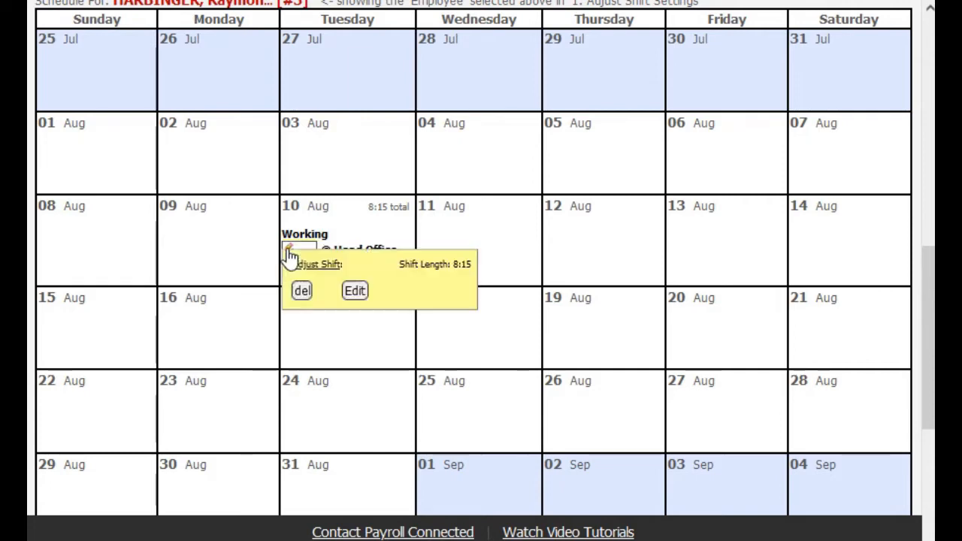
pyautogui.moveTo(305, 250)
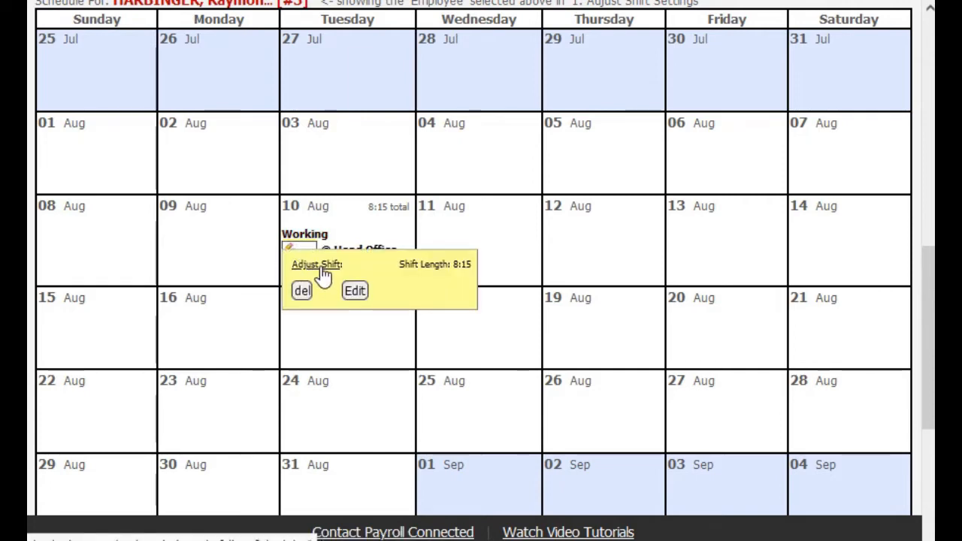
pyautogui.click(357, 294)
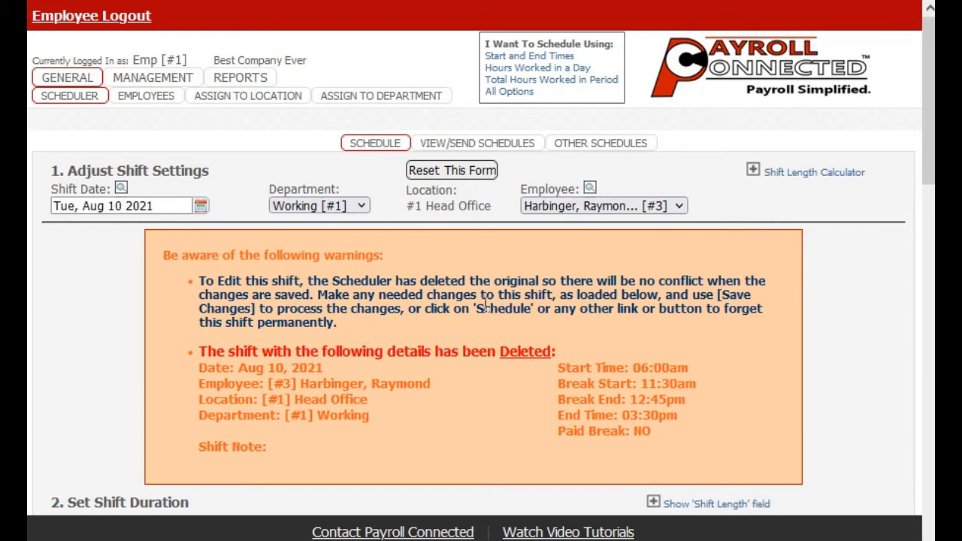
pyautogui.scroll(-3, 485, 304)
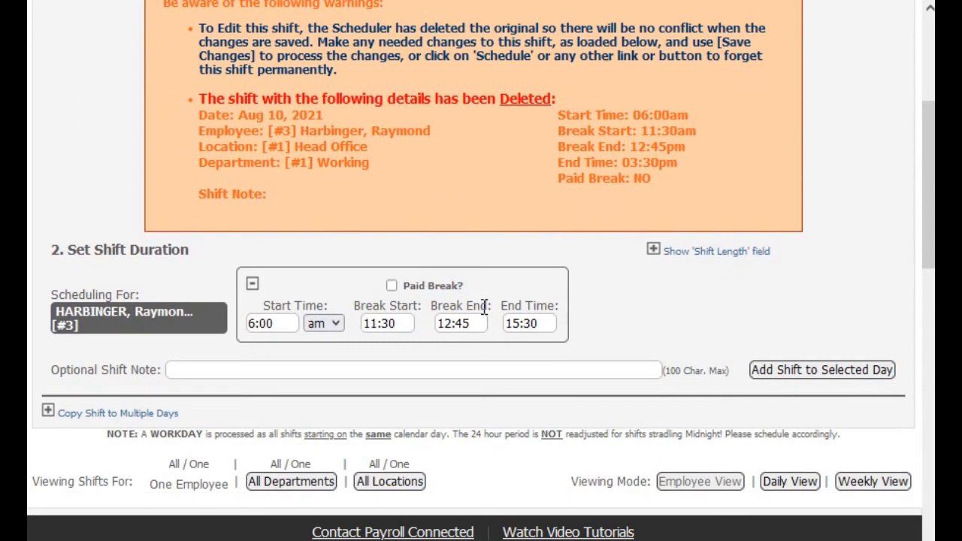
pyautogui.scroll(-1, 485, 308)
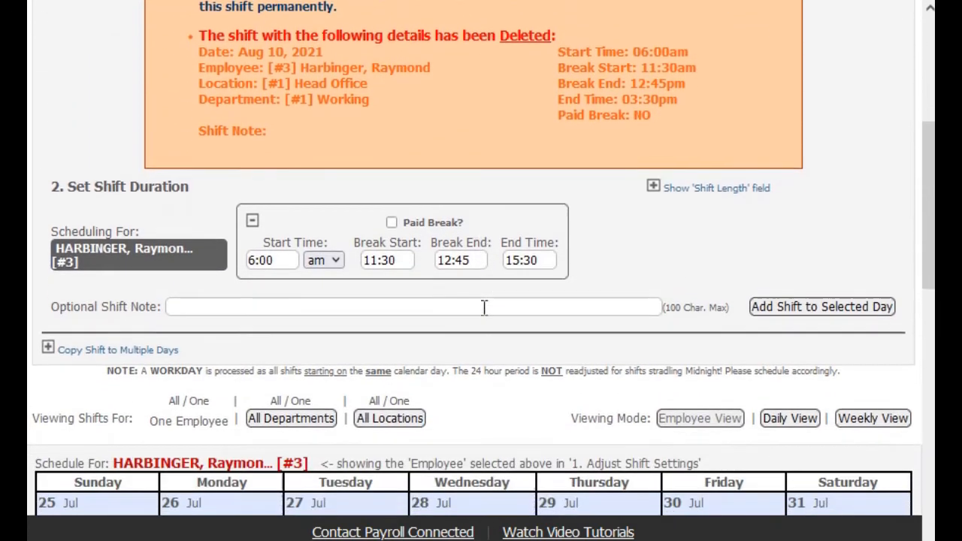
# Set the Aug 10 shift's end time to 15:00 and add the edited shift back to the selected day.
pyautogui.click(528, 260)
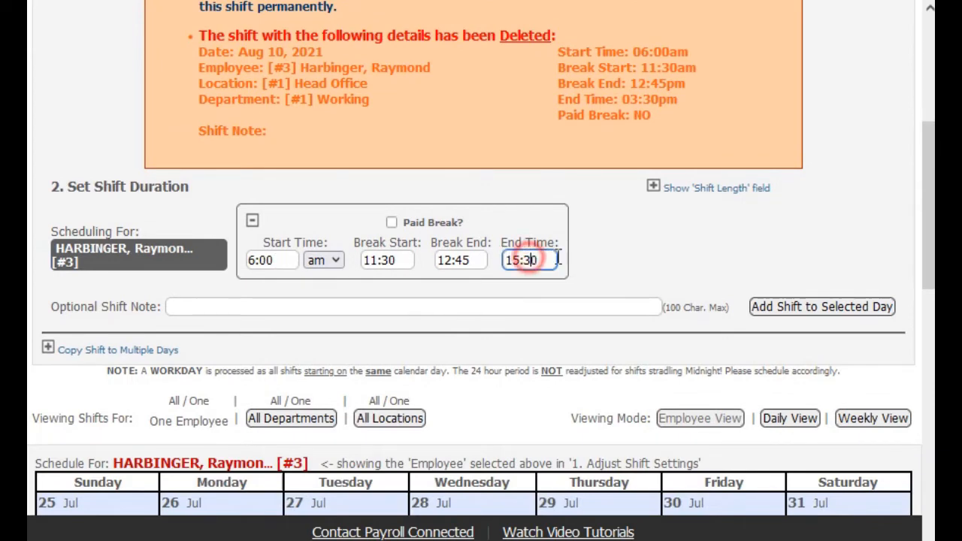
pyautogui.press('BackSpace')
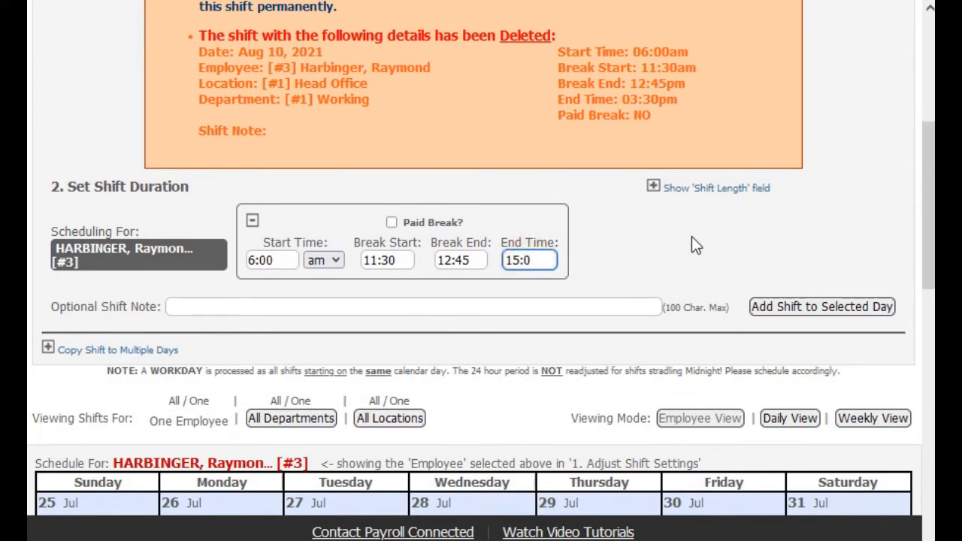
pyautogui.write('0')
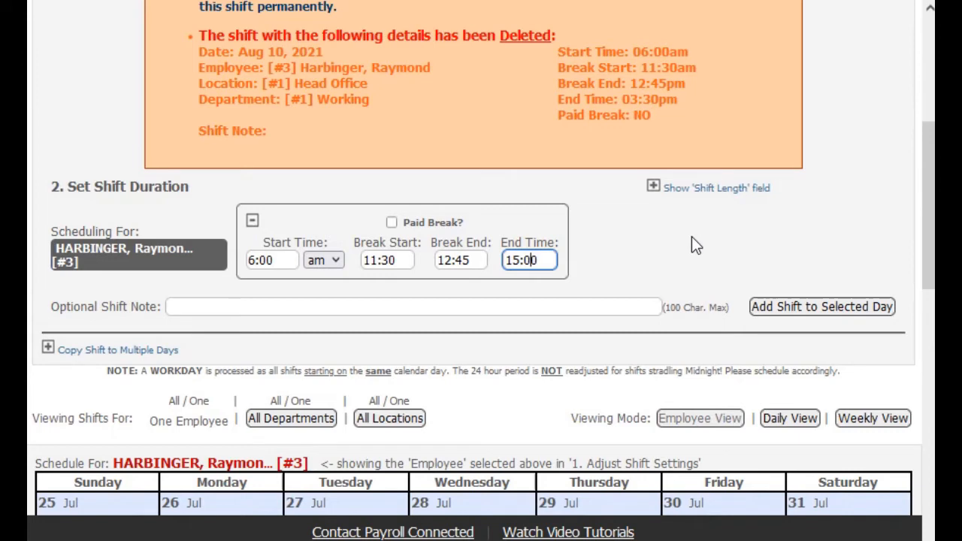
pyautogui.click(813, 308)
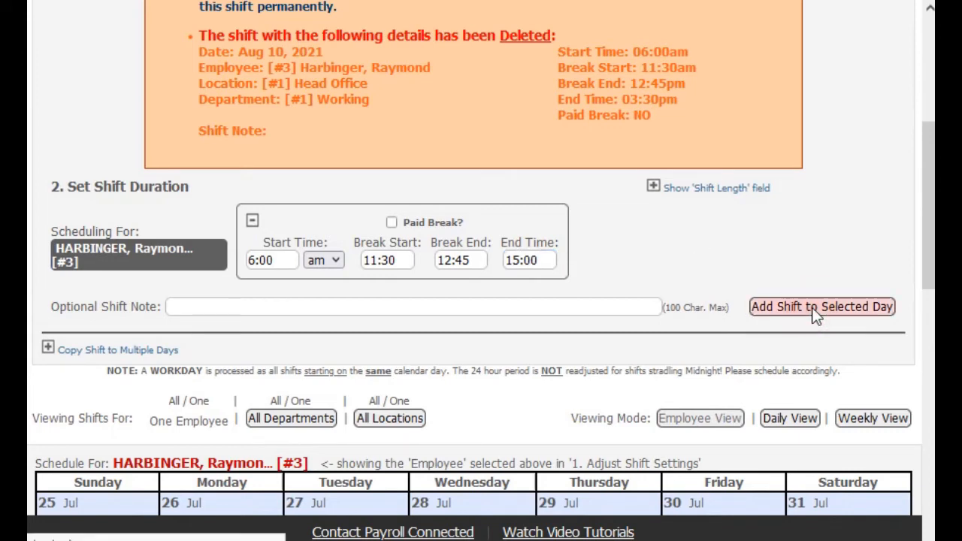
pyautogui.scroll(-7, 653, 350)
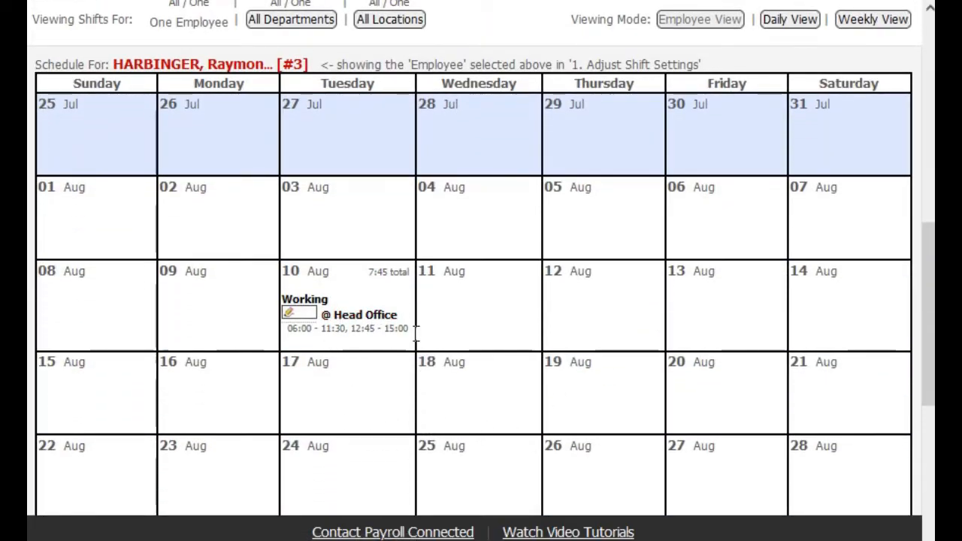
# Expand the option to copy a shift to multiple days and set the shift date to Wed, Aug 11 2021.
pyautogui.scroll(8, 584, 370)
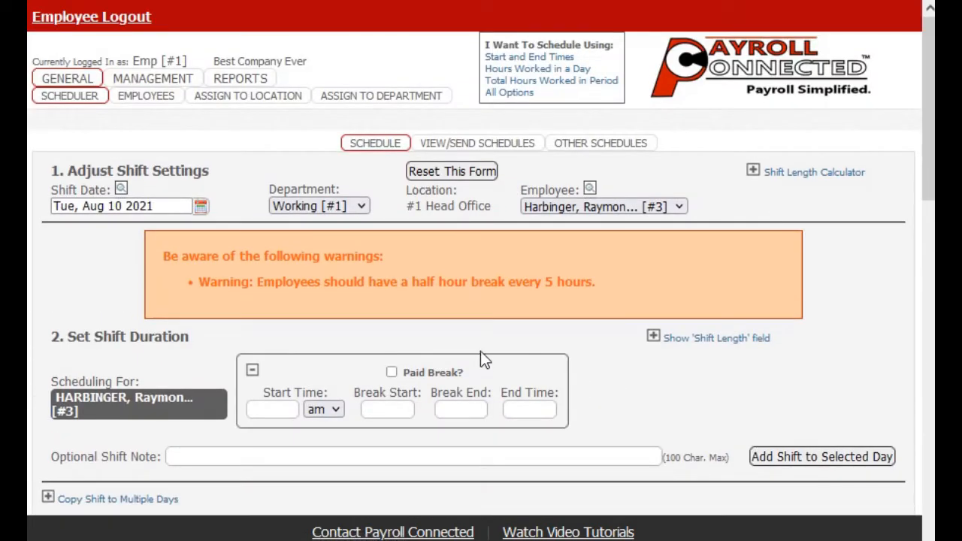
pyautogui.scroll(-1, 300, 387)
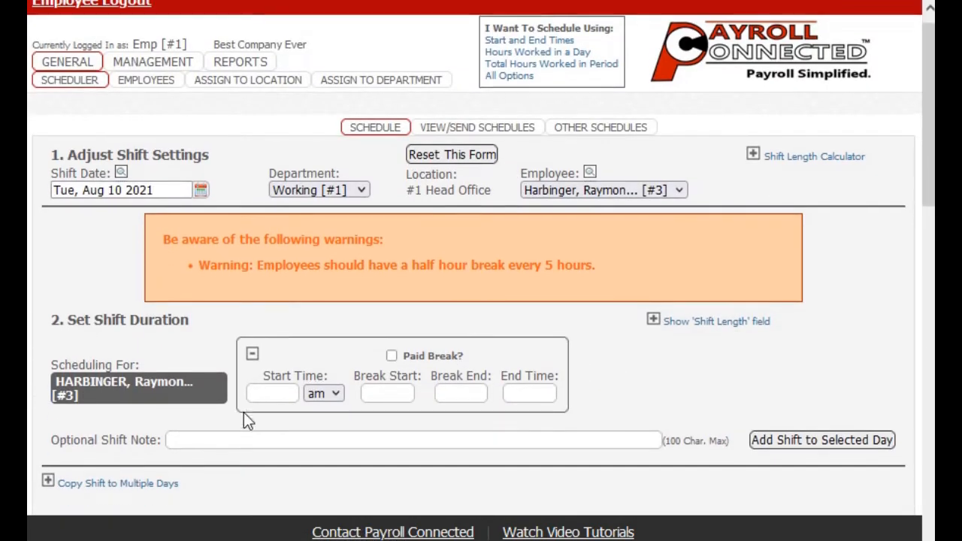
pyautogui.click(48, 435)
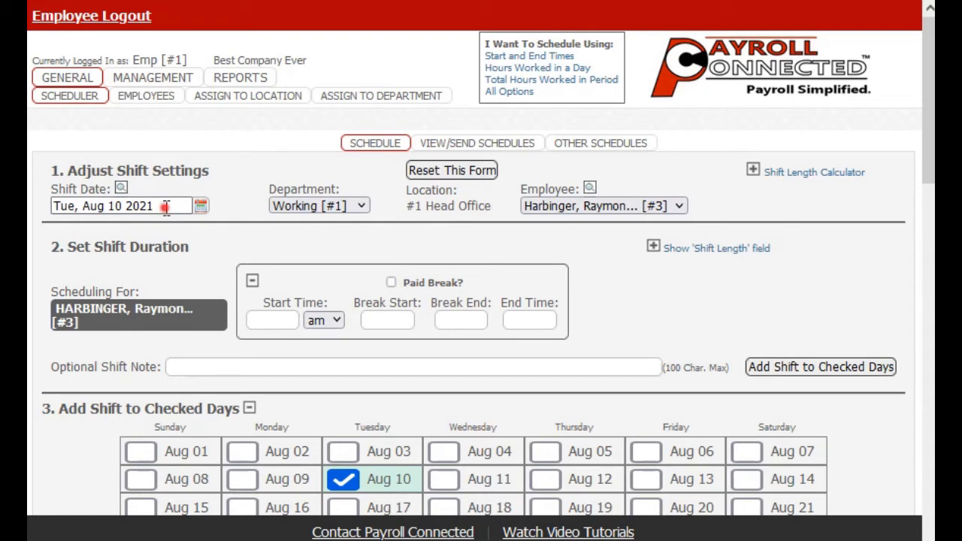
pyautogui.click(165, 207)
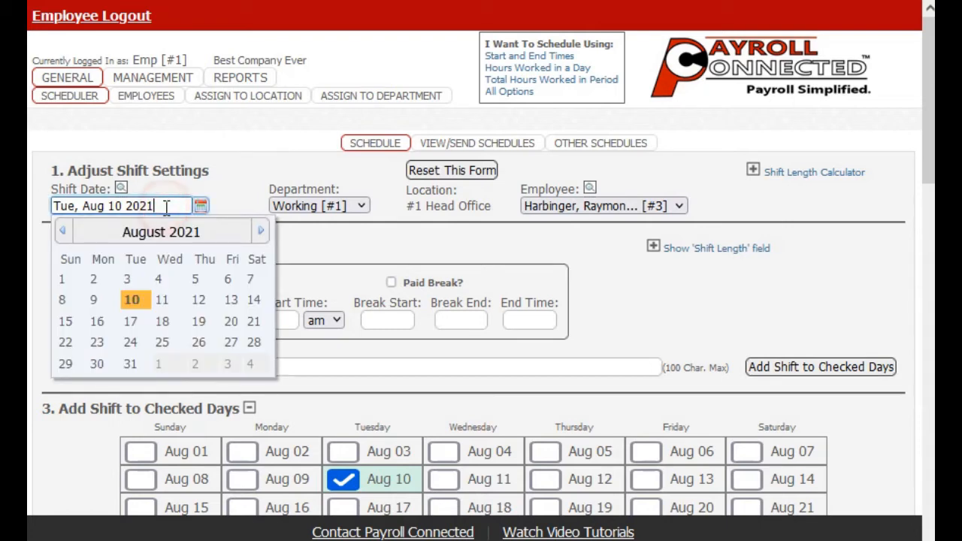
pyautogui.click(164, 301)
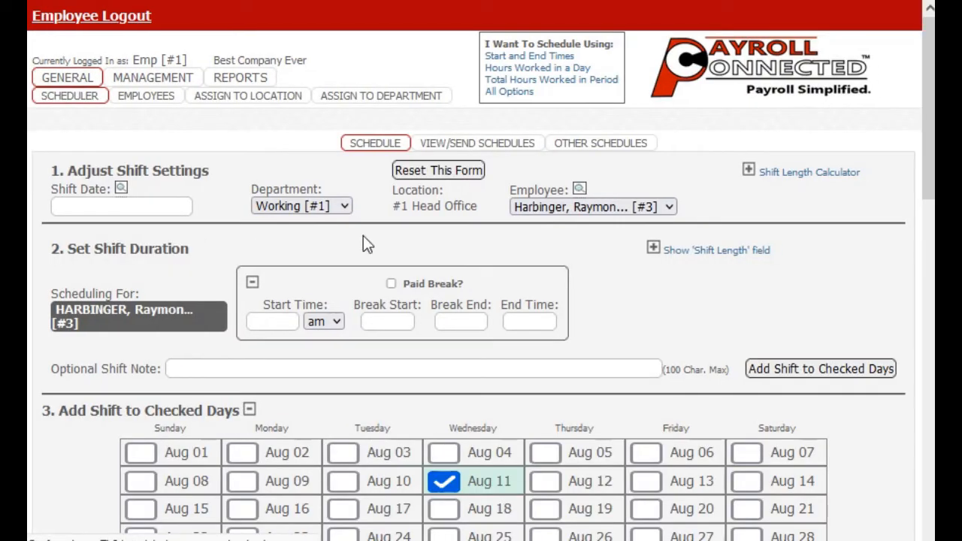
# Jump to Aug 12 using the date text in the checked-days grid, and return to Aug 11 from the employee's monthly schedule.
pyautogui.scroll(-3, 580, 240)
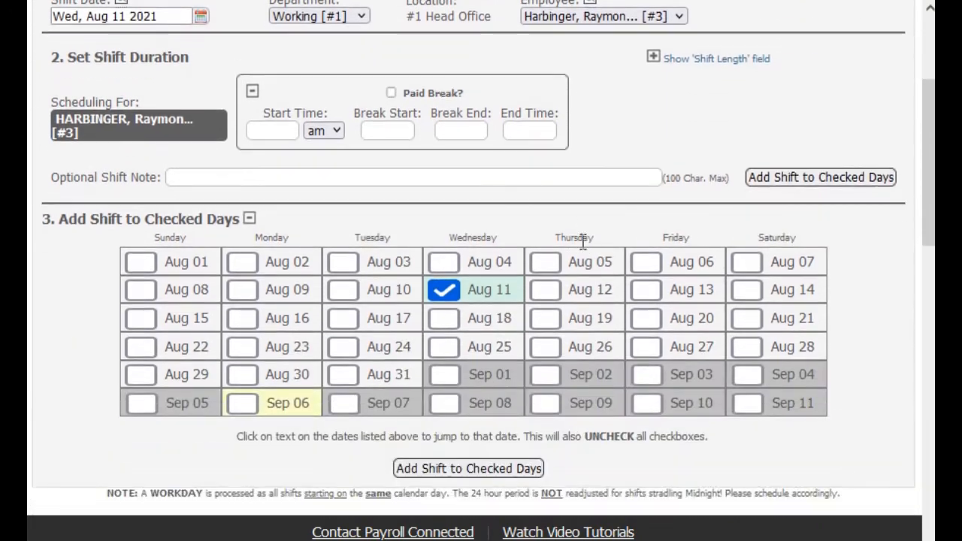
pyautogui.scroll(-1, 582, 240)
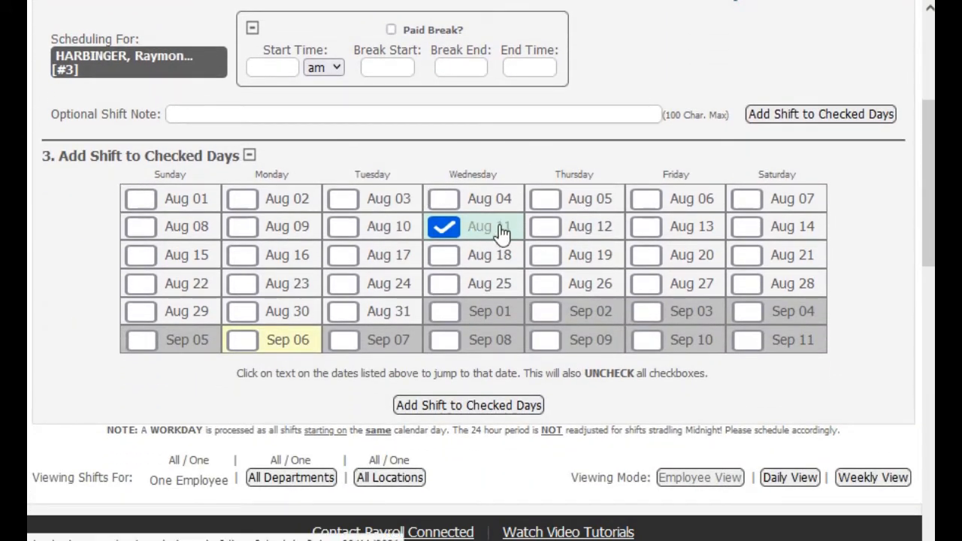
pyautogui.click(586, 227)
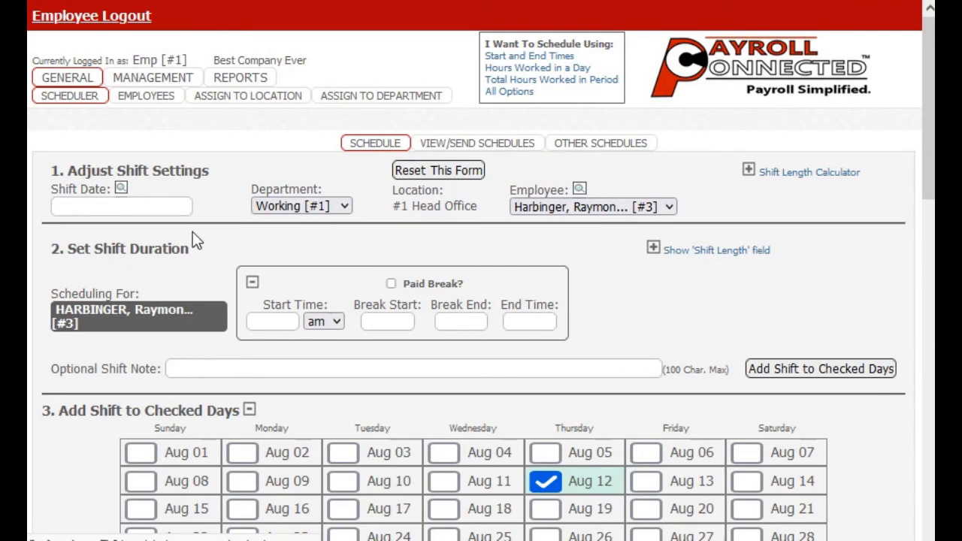
pyautogui.scroll(-8, 241, 217)
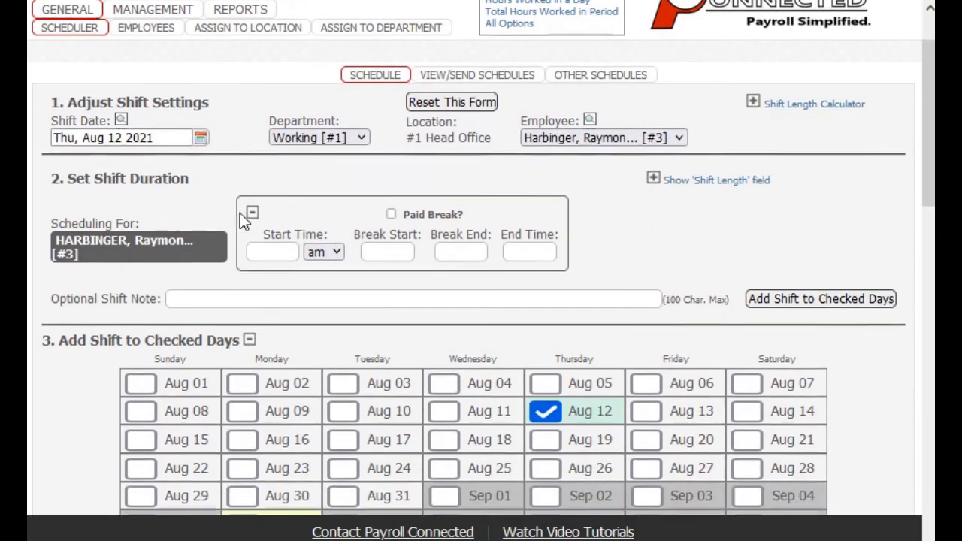
pyautogui.scroll(-3, 241, 215)
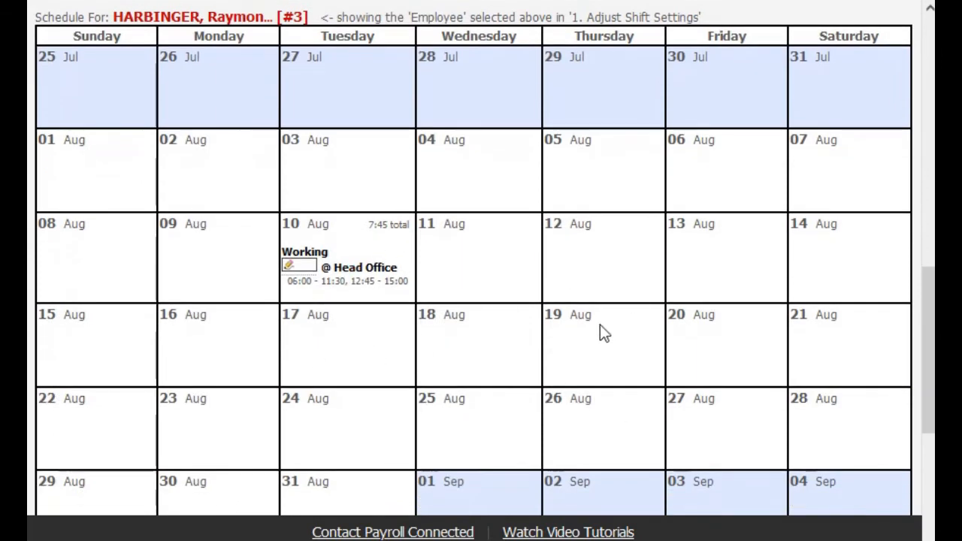
pyautogui.click(457, 229)
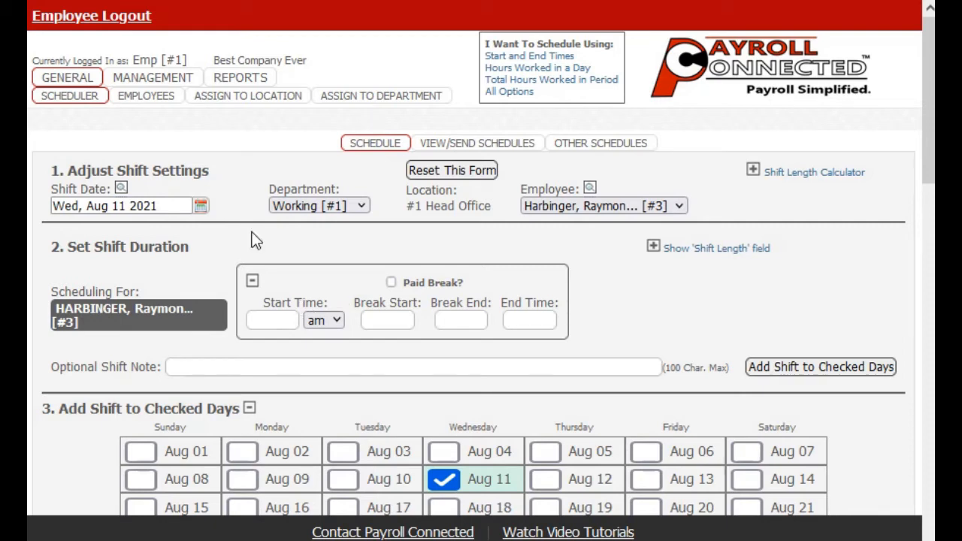
# Add a shift from 0 am to 5 without a break to Aug 11 and check its total hours in the monthly schedule.
pyautogui.click(272, 320)
pyautogui.write('0')
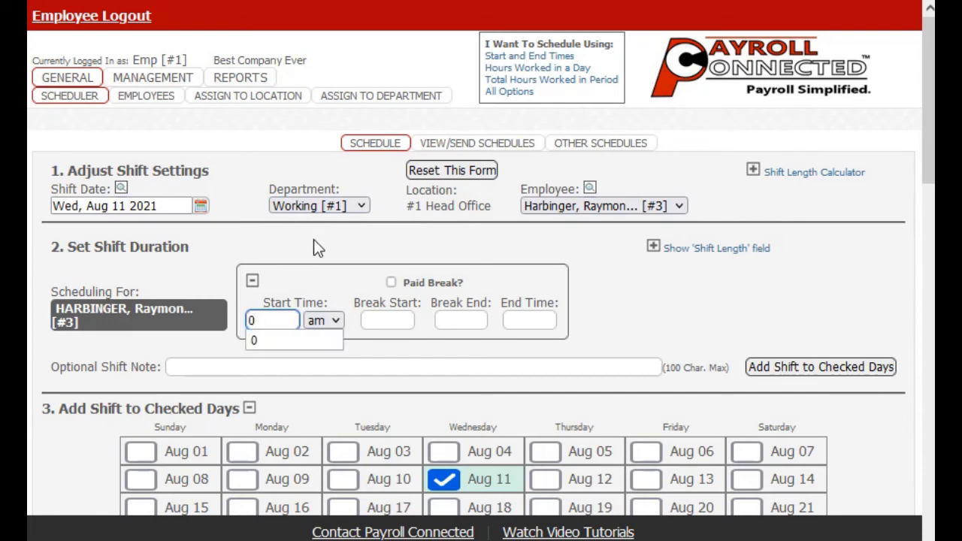
pyautogui.click(531, 323)
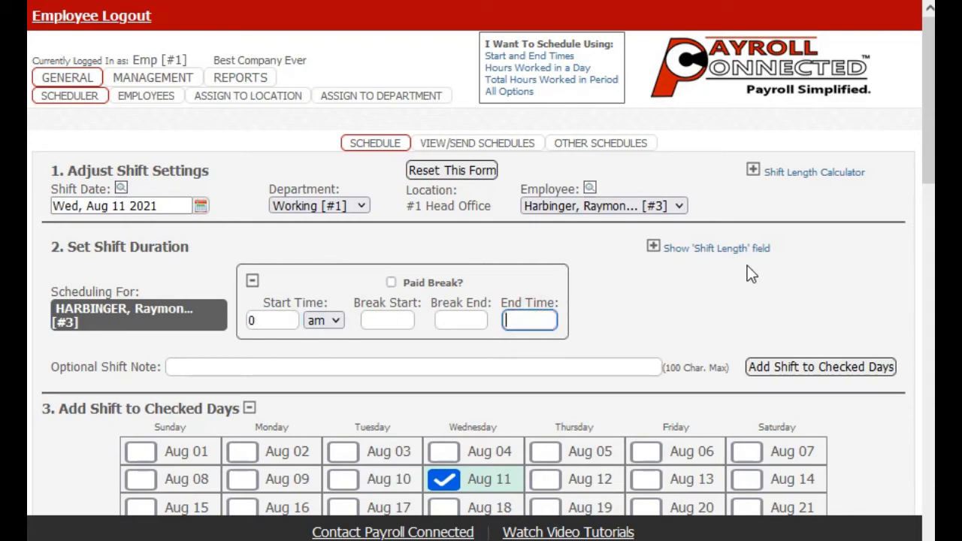
pyautogui.write('5')
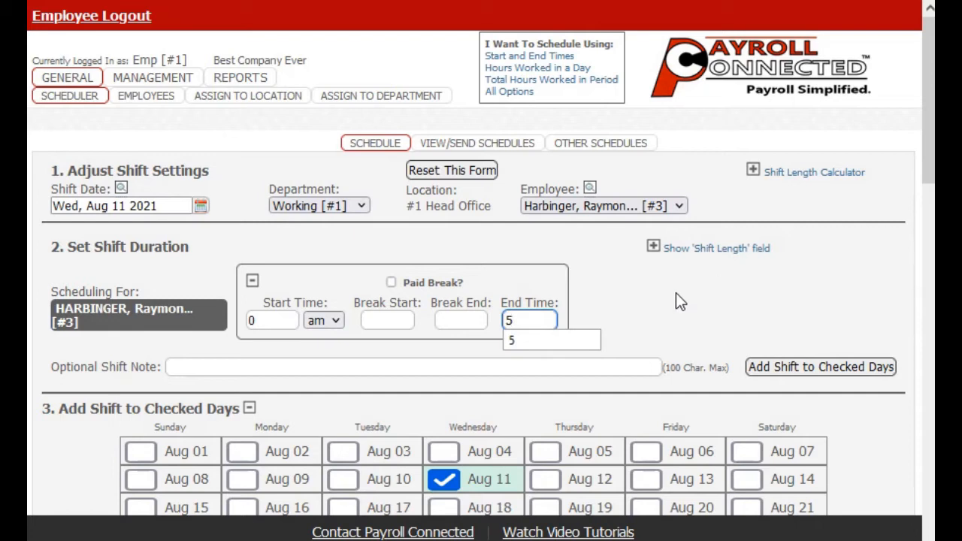
pyautogui.click(820, 365)
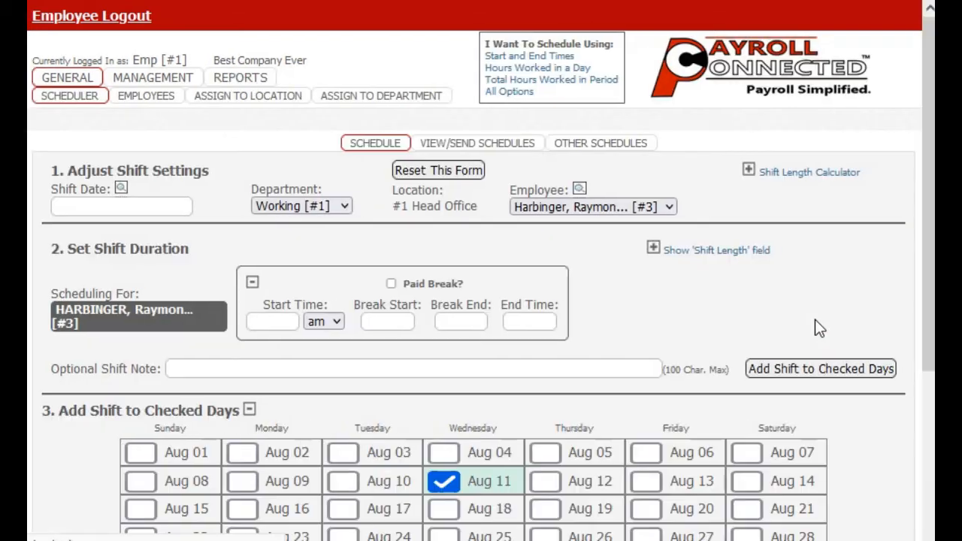
pyautogui.scroll(-4, 814, 320)
pyautogui.scroll(-6, 819, 329)
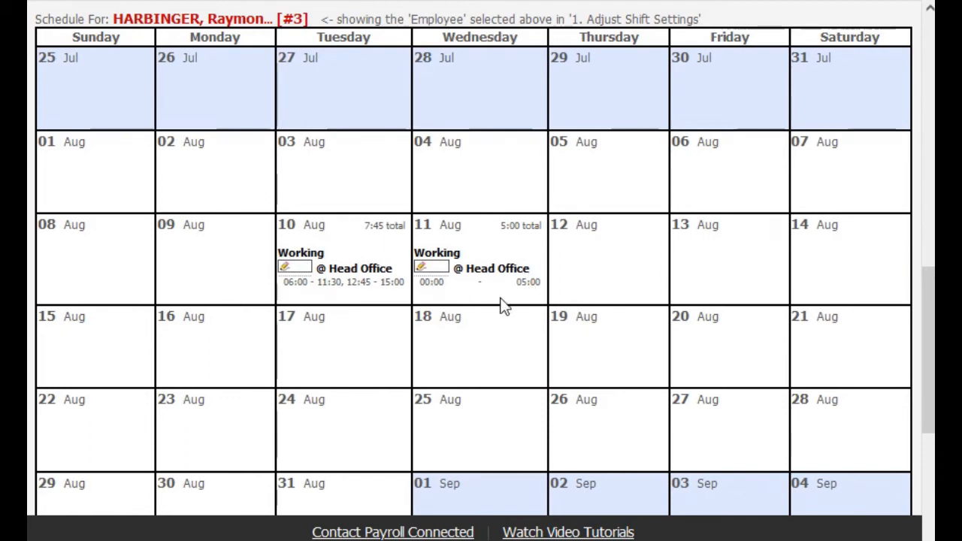
pyautogui.moveTo(493, 228); pyautogui.dragTo(528, 228)
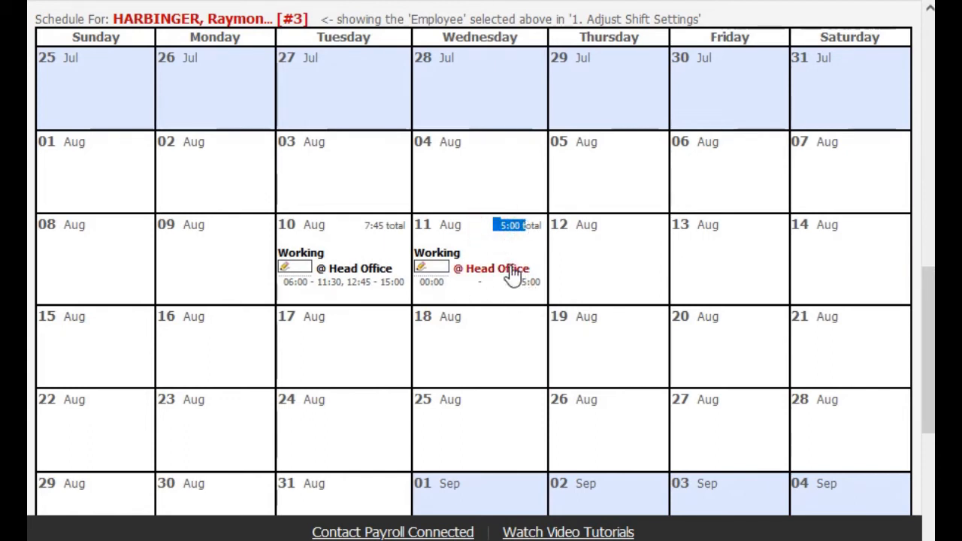
pyautogui.click(518, 230)
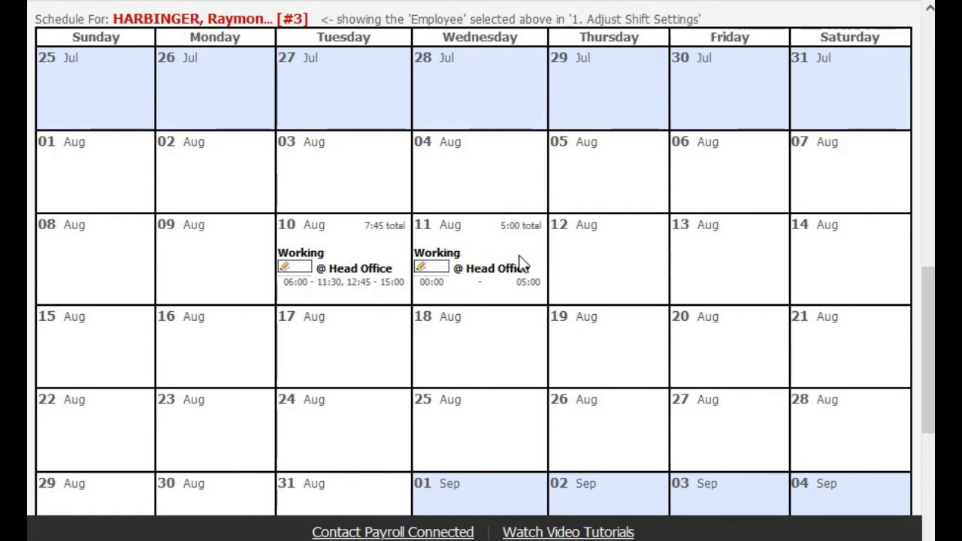
pyautogui.scroll(1, 521, 262)
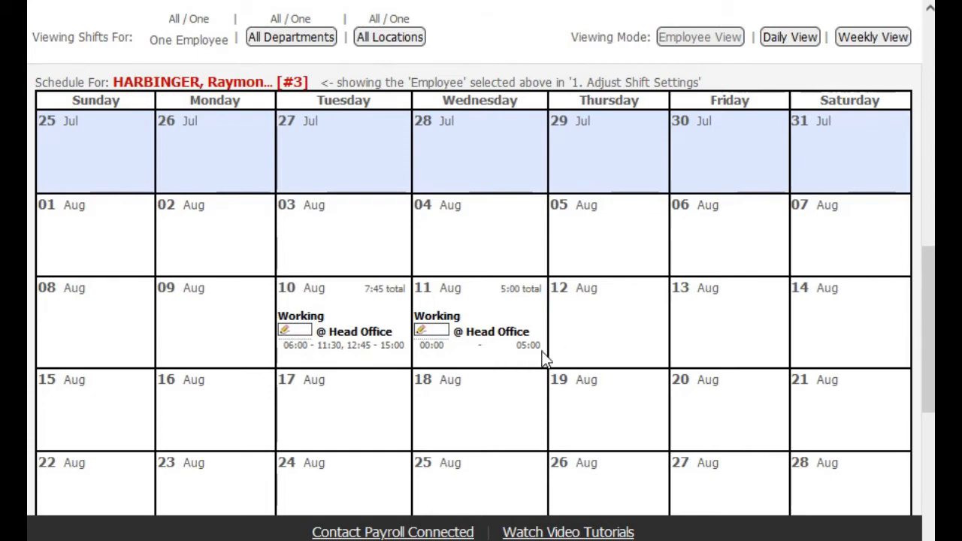
pyautogui.scroll(9, 510, 357)
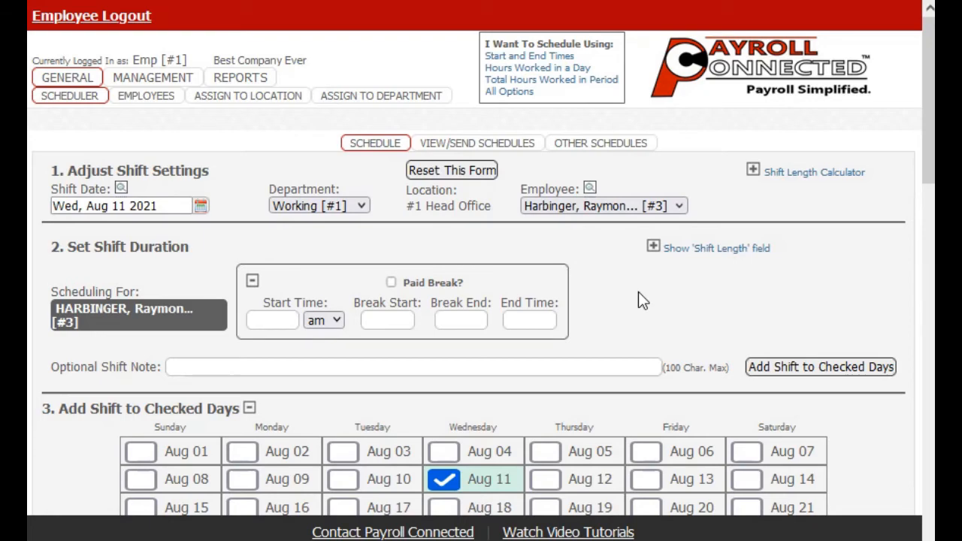
# Check the Aug 11 shift in the employee's monthly schedule and set the shift date to Thu, Aug 12 2021.
pyautogui.scroll(-5, 638, 300)
pyautogui.scroll(-3, 501, 474)
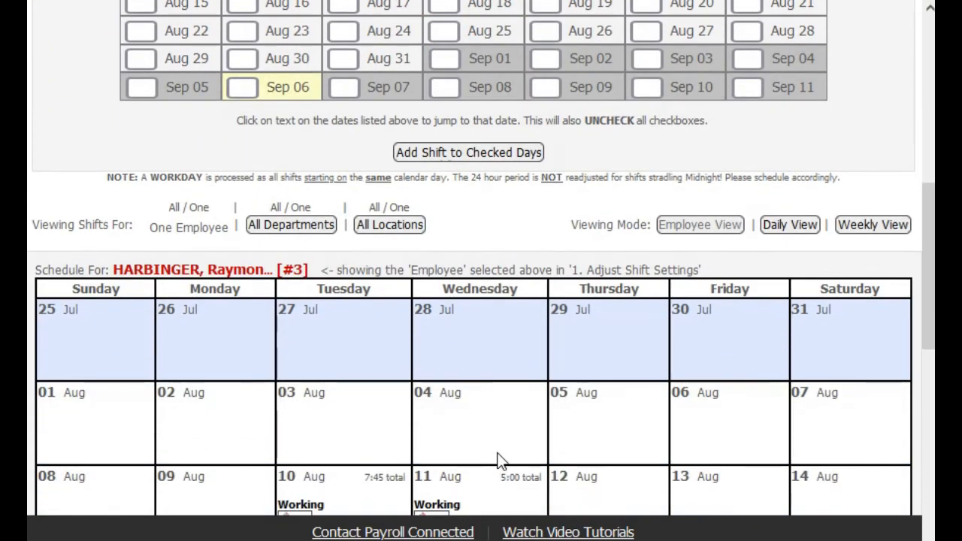
pyautogui.scroll(-3, 499, 460)
pyautogui.scroll(1, 492, 430)
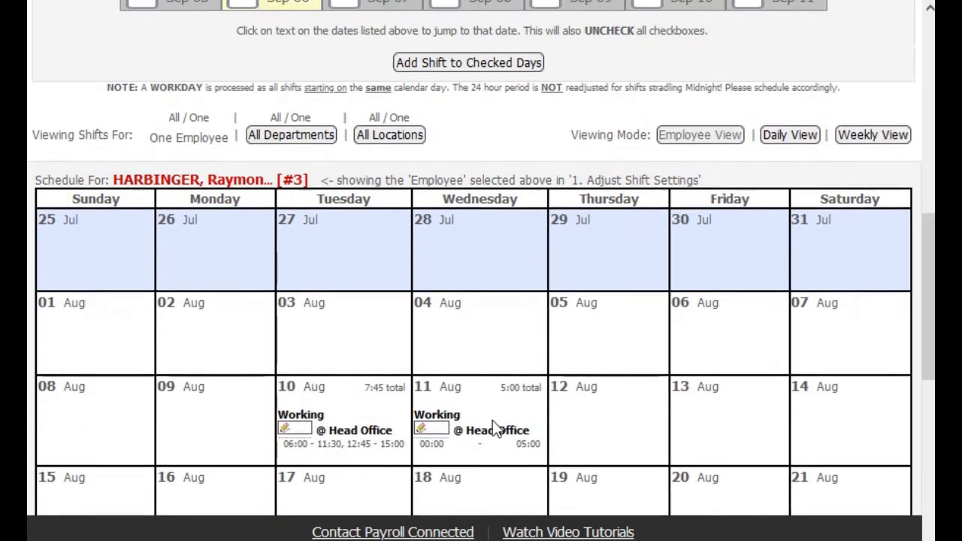
pyautogui.click(492, 422)
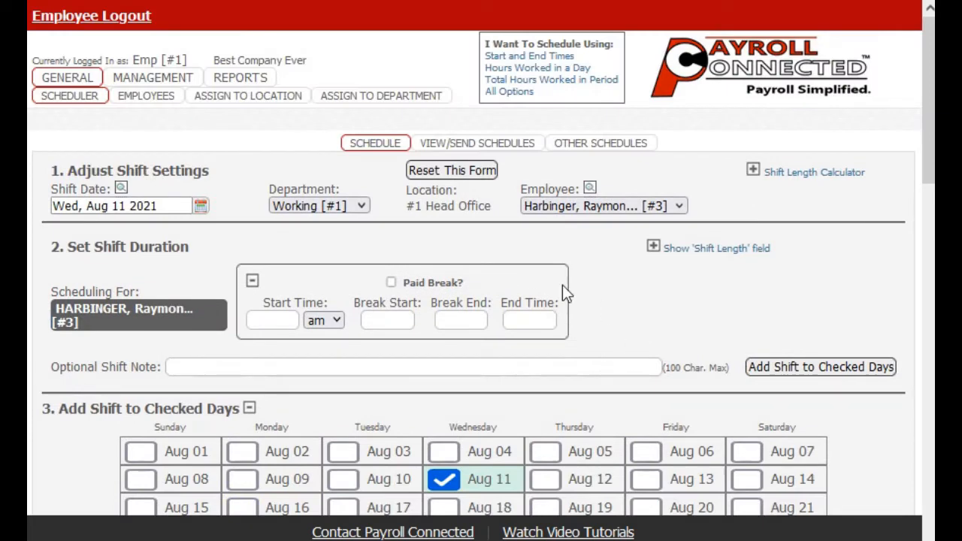
pyautogui.click(183, 205)
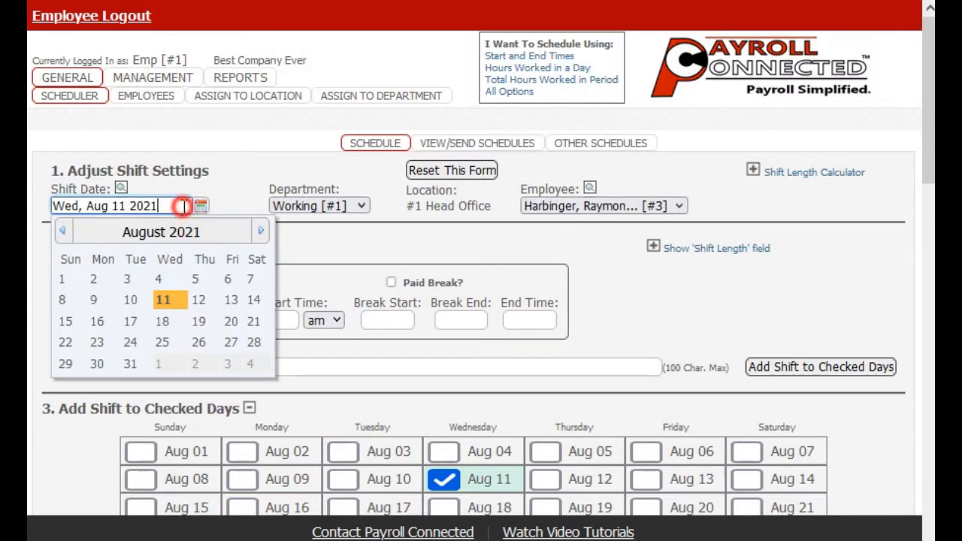
pyautogui.click(200, 299)
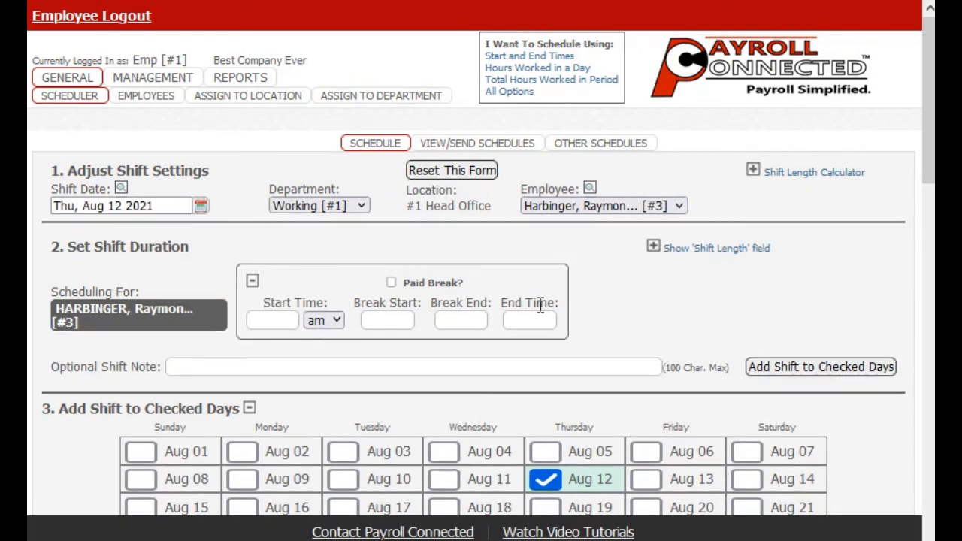
# Enter a shift starting at 8 am with a break from 12 to 1 and an end time of 4.
pyautogui.click(263, 321)
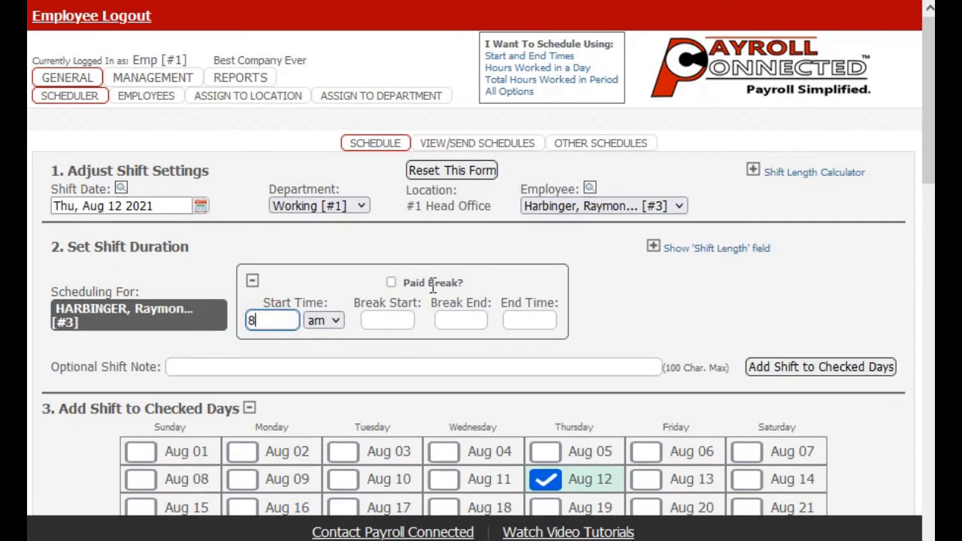
pyautogui.press('Tab')
pyautogui.write('1')
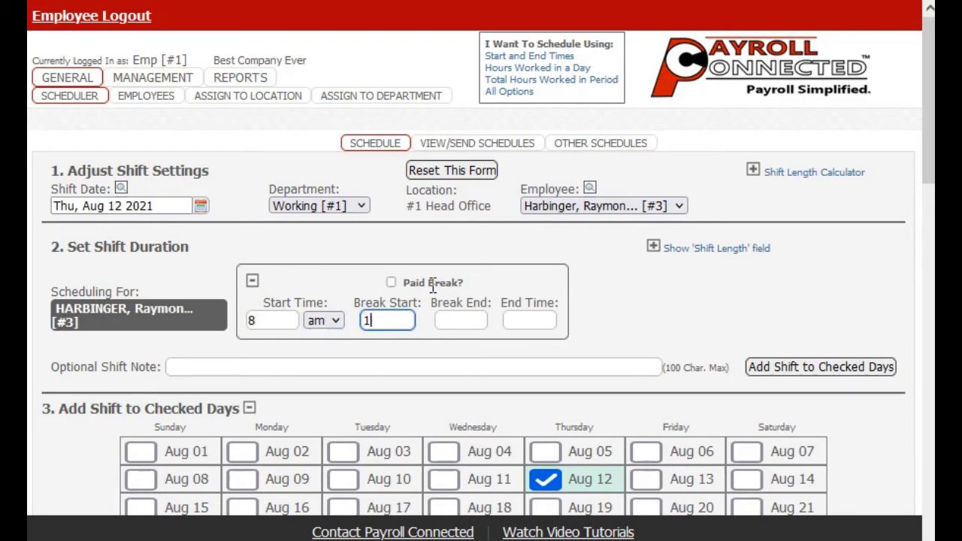
pyautogui.write('2')
pyautogui.press('Tab')
pyautogui.write('1')
pyautogui.press('Tab')
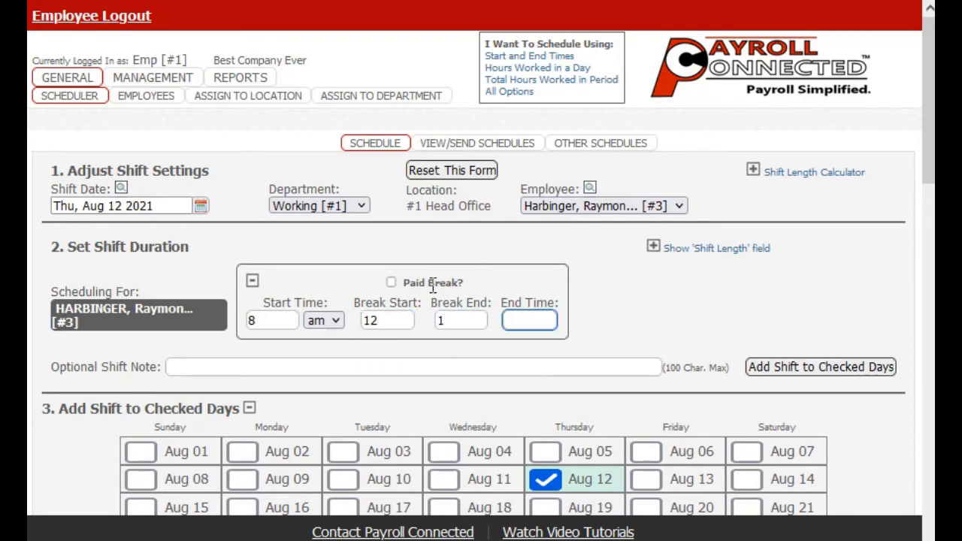
pyautogui.write('4')
pyautogui.press('Tab')
# Check Aug 13 and Aug 16 through Aug 20 in the day grid in addition to Aug 12.
pyautogui.scroll(-1, 529, 364)
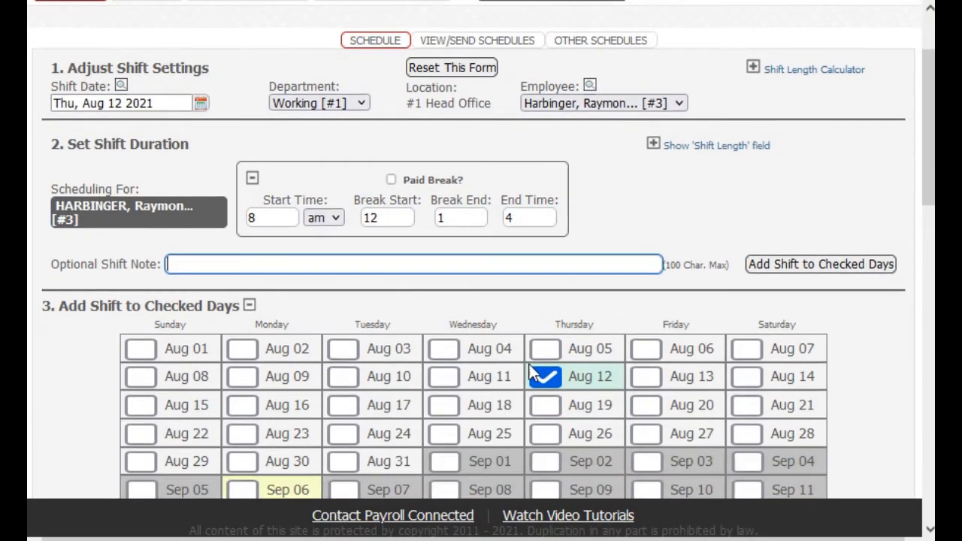
pyautogui.scroll(-1, 529, 363)
pyautogui.click(645, 289)
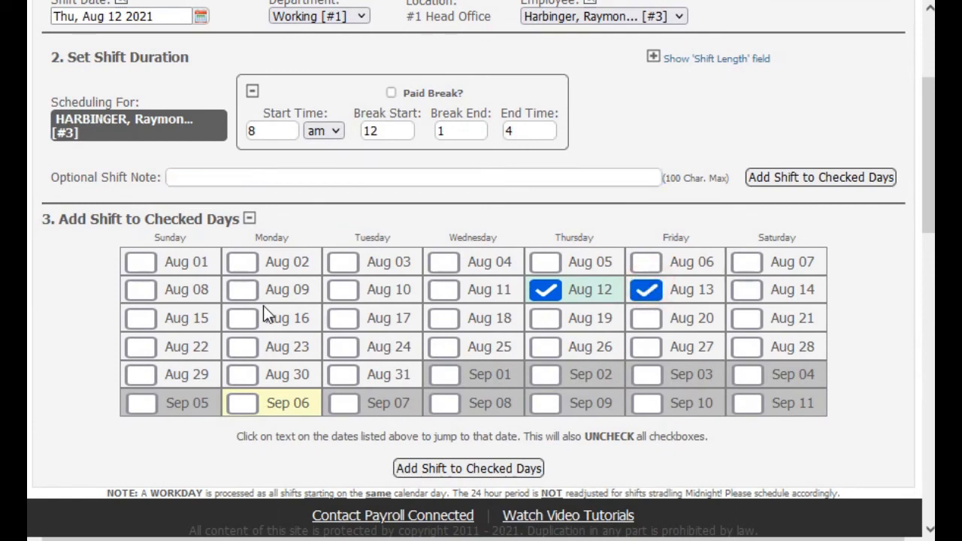
pyautogui.click(241, 318)
pyautogui.click(344, 319)
pyautogui.click(443, 318)
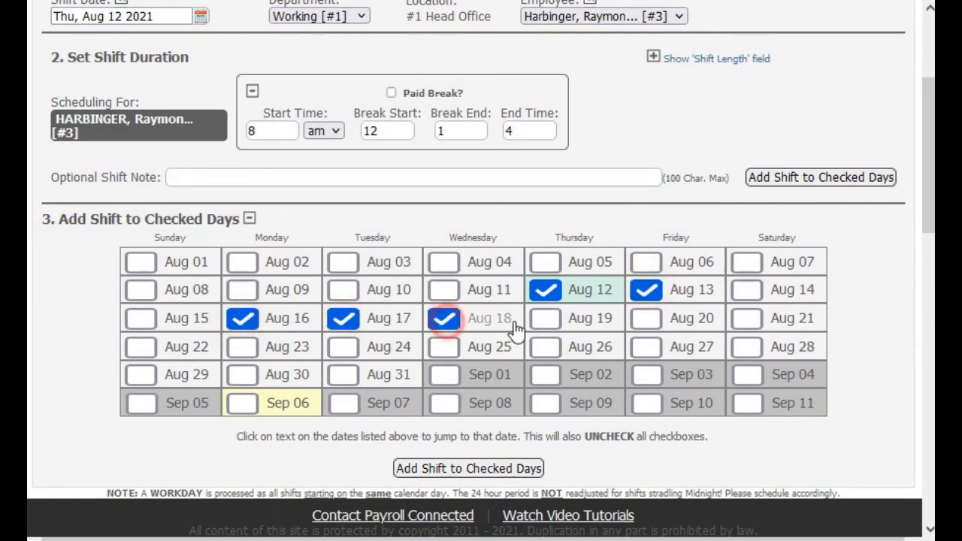
pyautogui.click(542, 317)
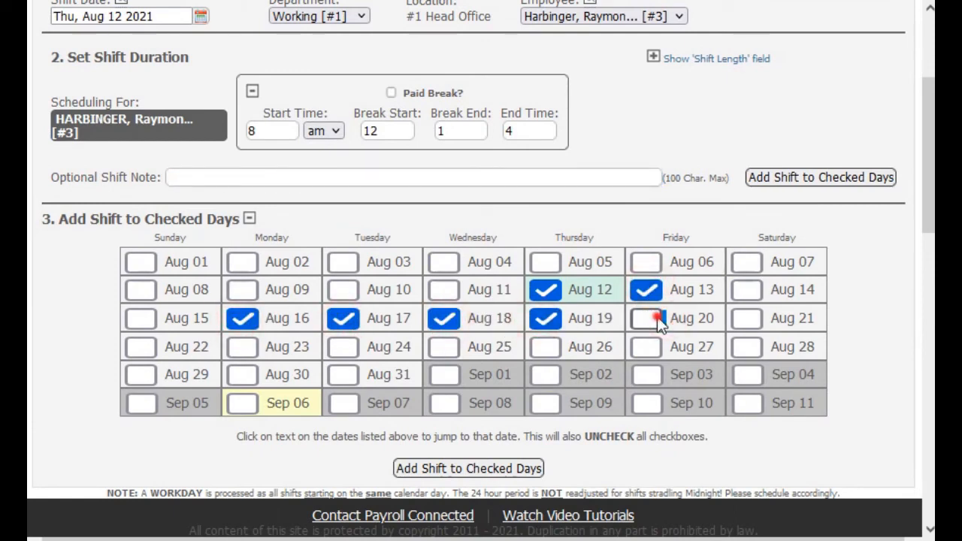
pyautogui.click(655, 318)
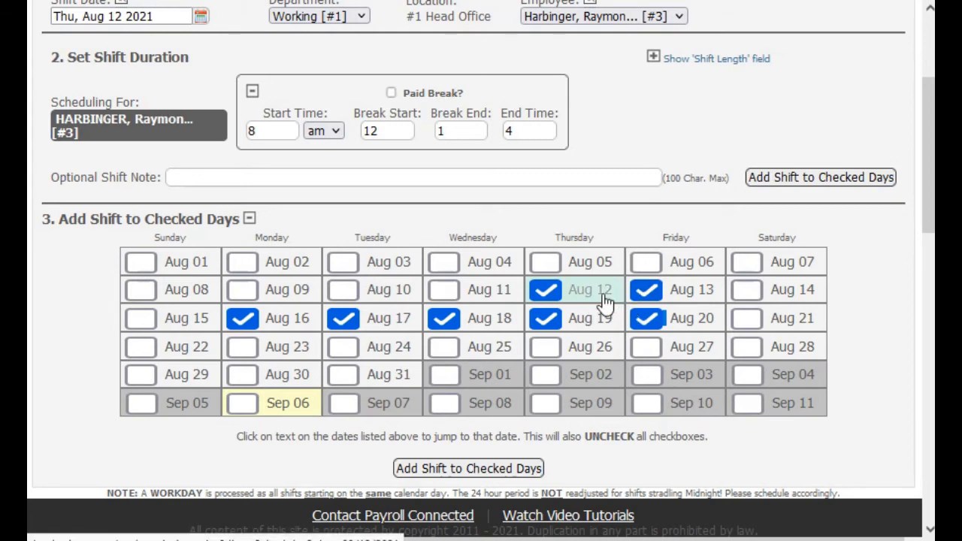
# Try to exclude the set shift date by unchecking Aug 12 in the checked-days grid.
pyautogui.scroll(3, 571, 300)
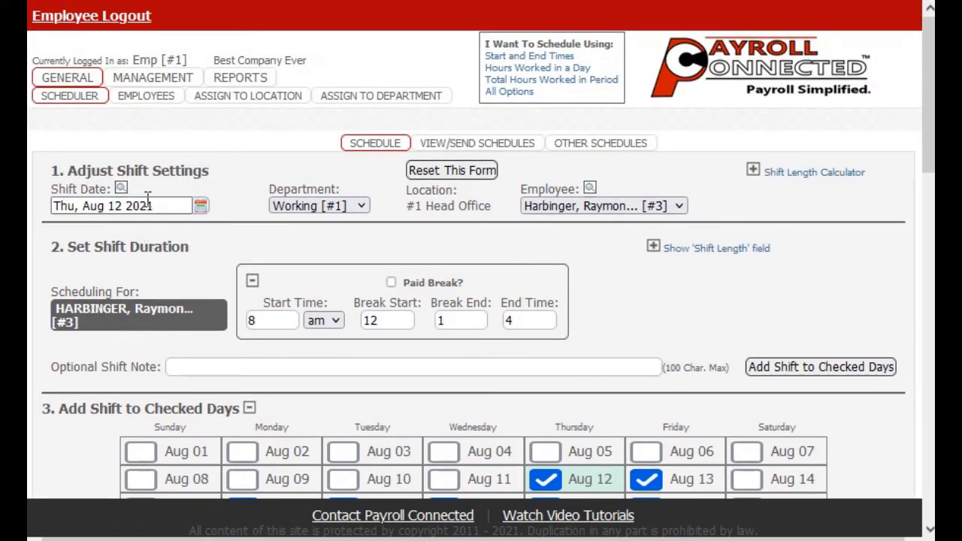
pyautogui.scroll(-3, 491, 294)
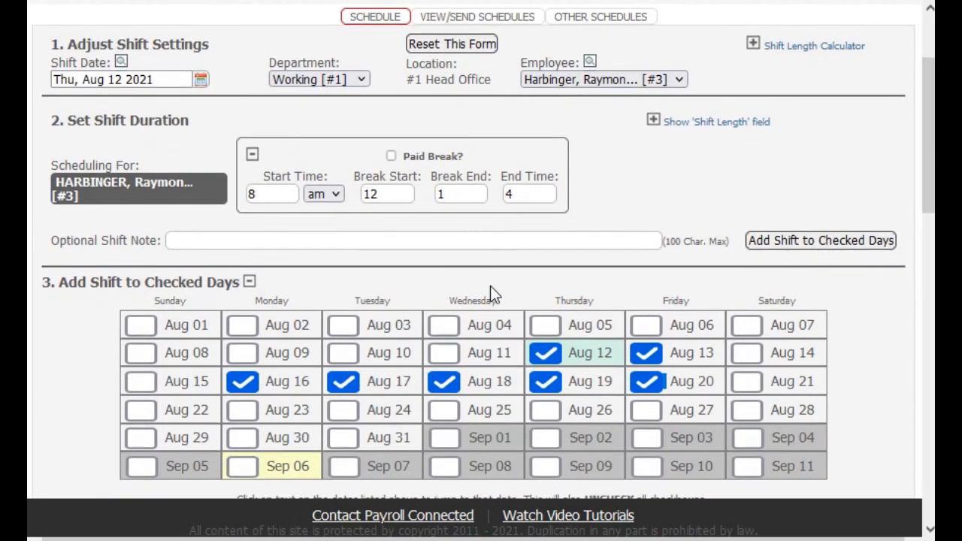
pyautogui.click(546, 357)
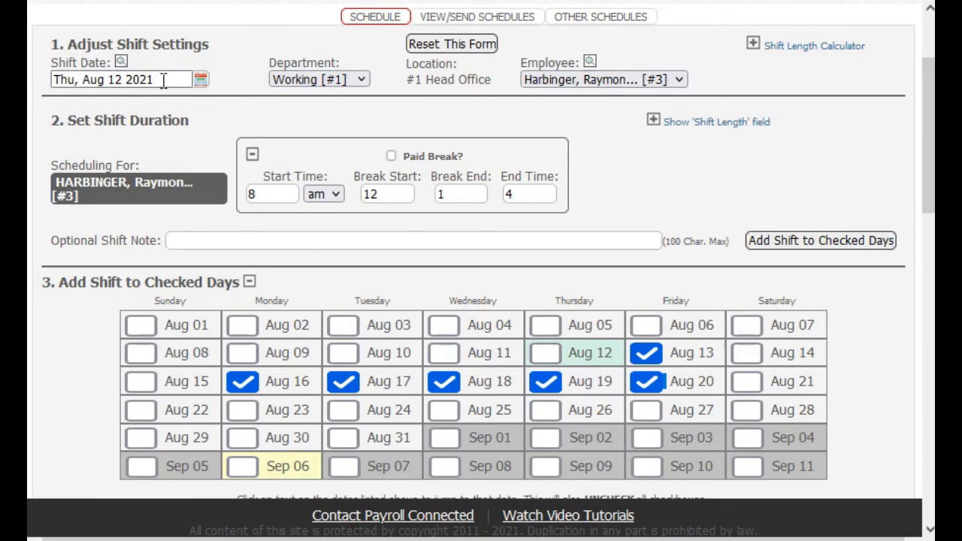
pyautogui.scroll(-3, 479, 279)
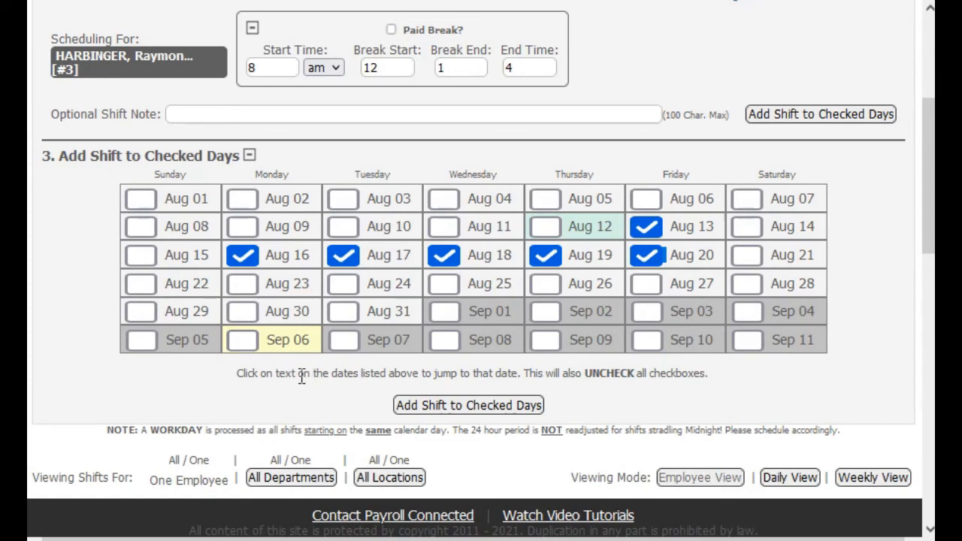
pyautogui.scroll(3, 338, 390)
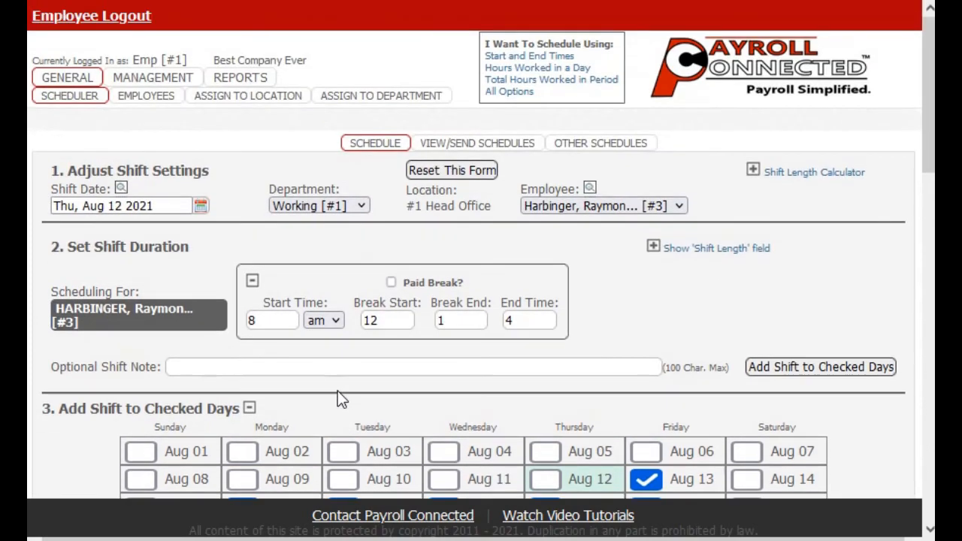
pyautogui.scroll(-2, 301, 439)
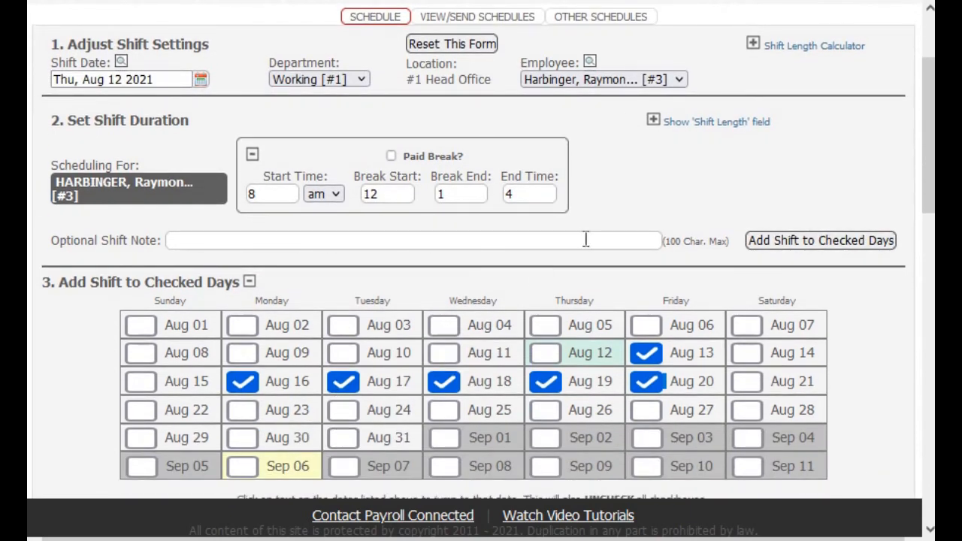
# Add the shift to the checked days and review the added shifts in the employee's monthly schedule.
pyautogui.click(808, 240)
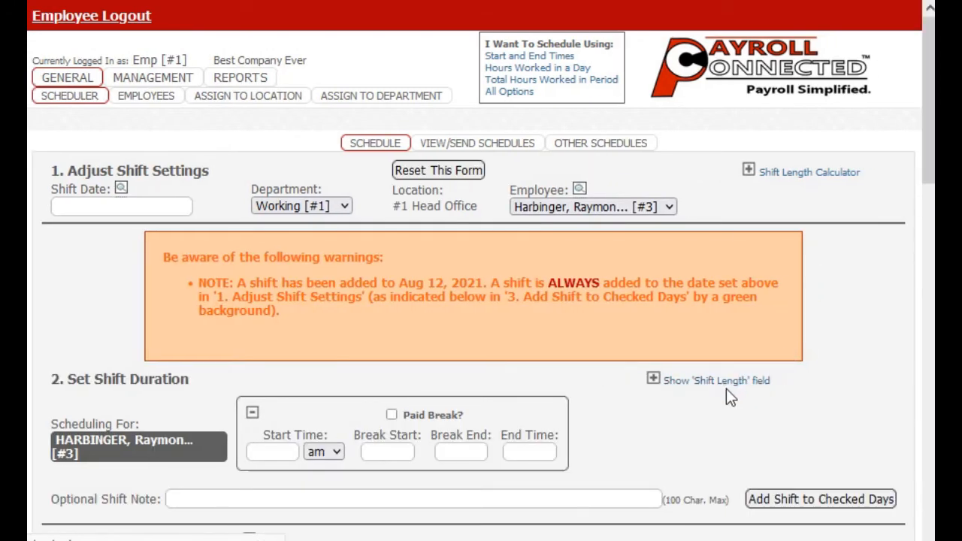
pyautogui.scroll(-5, 726, 390)
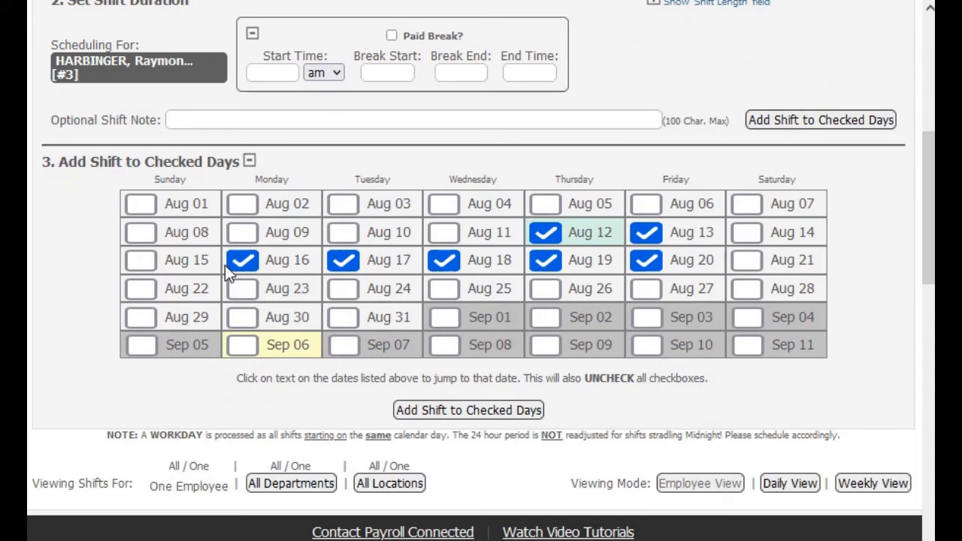
pyautogui.click(597, 262)
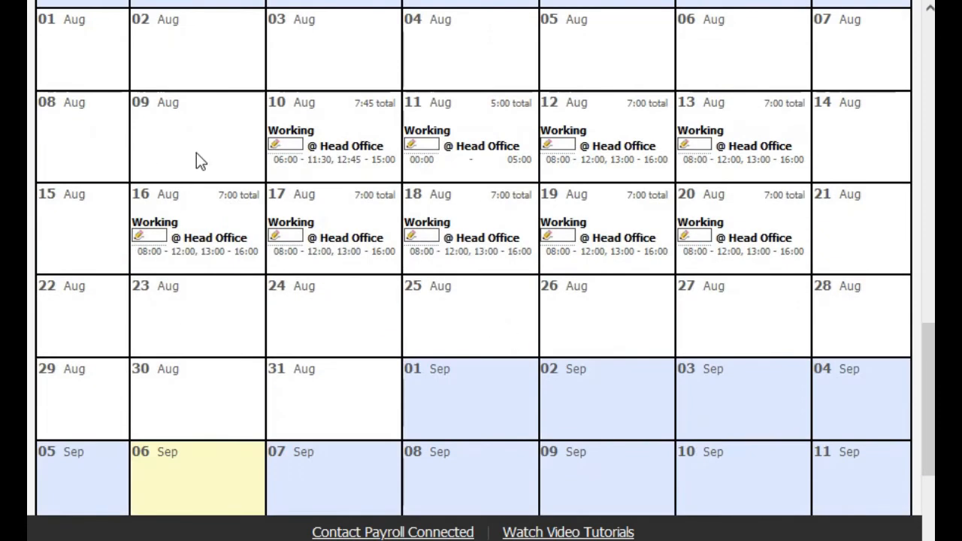
pyautogui.click(638, 254)
pyautogui.scroll(4, 645, 280)
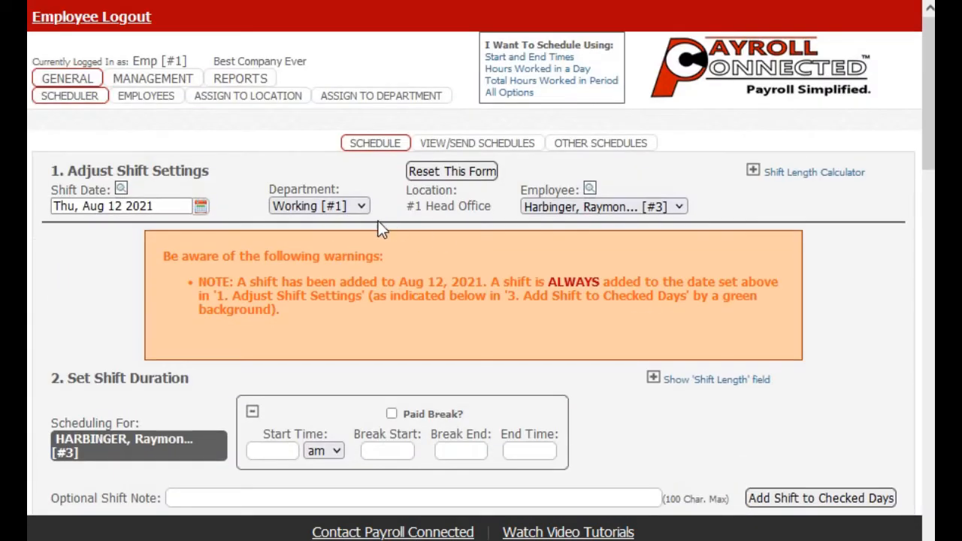
# Prepare the payroll with both the pay period end date and the employees' pay date set to Sat, Aug 21 2021.
pyautogui.click(167, 79)
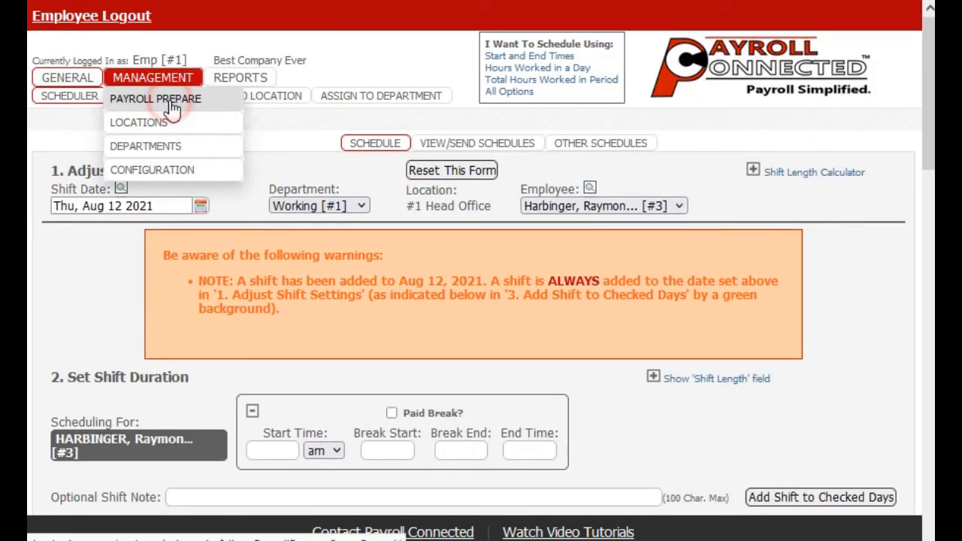
pyautogui.click(172, 103)
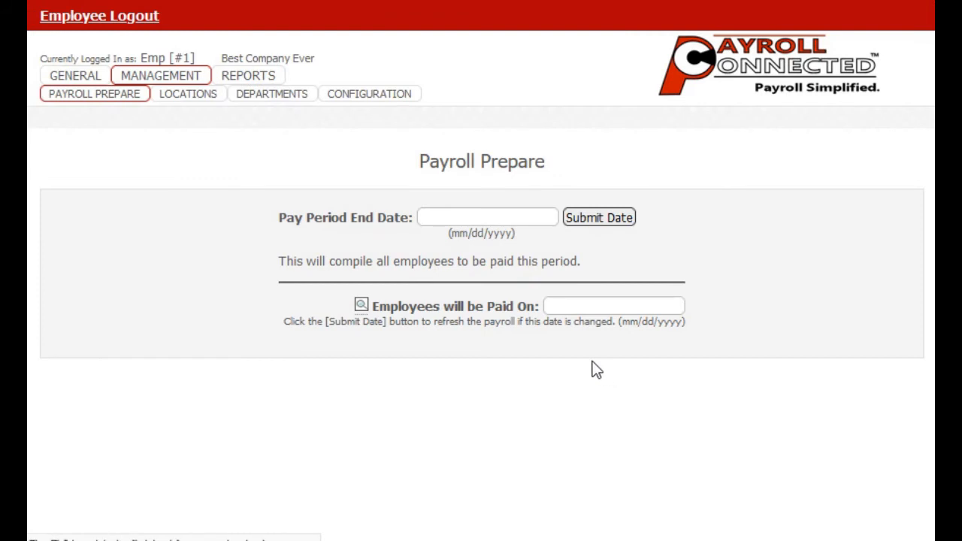
pyautogui.click(566, 217)
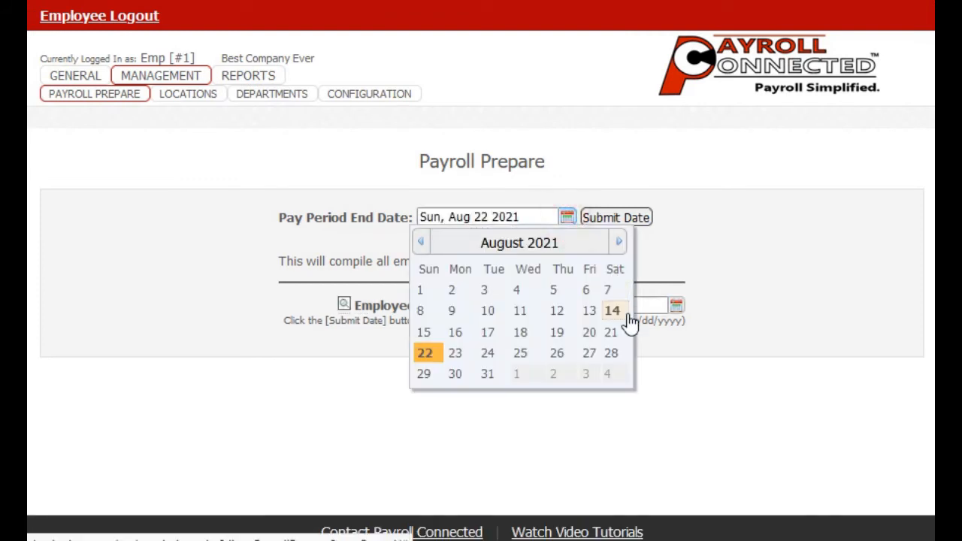
pyautogui.click(616, 329)
pyautogui.click(676, 306)
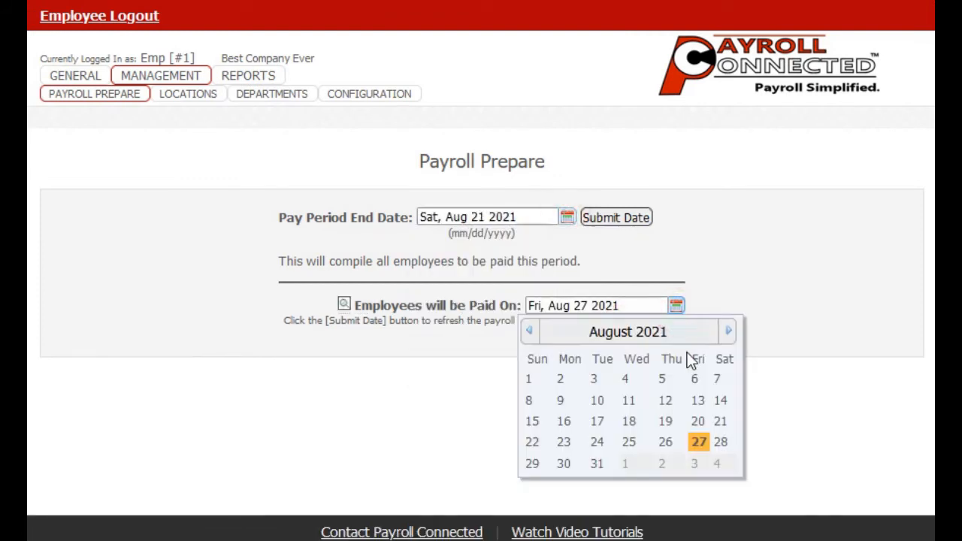
pyautogui.click(721, 421)
pyautogui.click(646, 219)
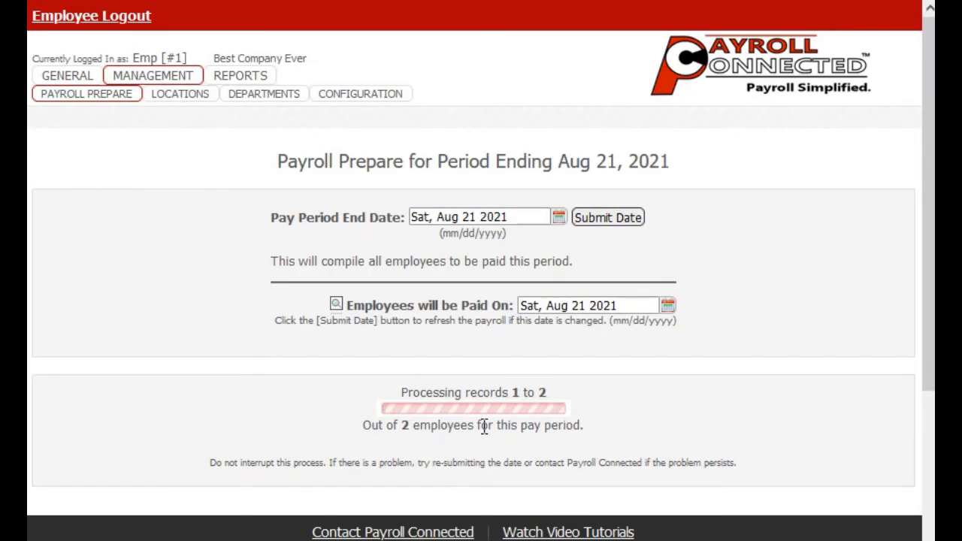
# Examine the regular hours of both employees in the payroll's employee list summary.
pyautogui.scroll(-1, 493, 387)
pyautogui.scroll(-1, 502, 382)
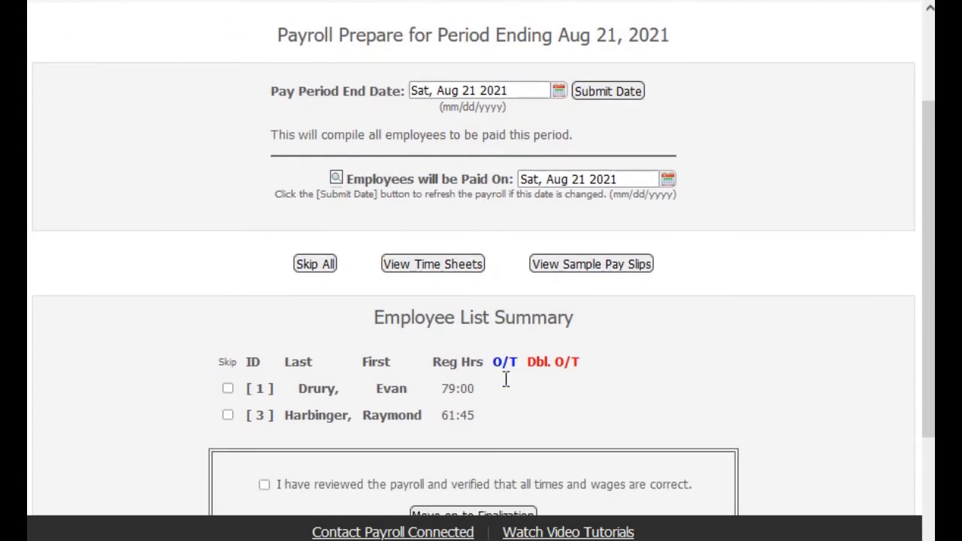
pyautogui.doubleClick(445, 388)
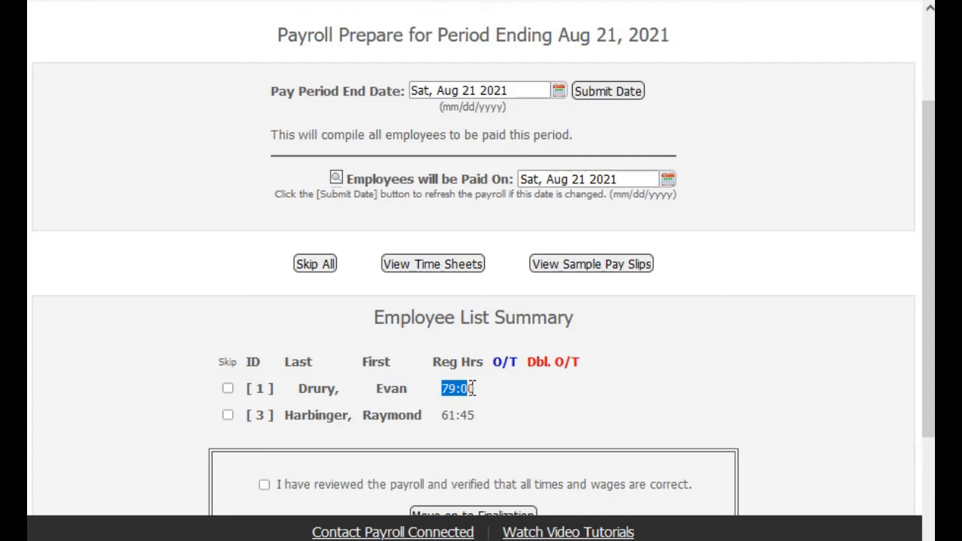
pyautogui.click(439, 408)
pyautogui.moveTo(441, 415); pyautogui.dragTo(473, 413)
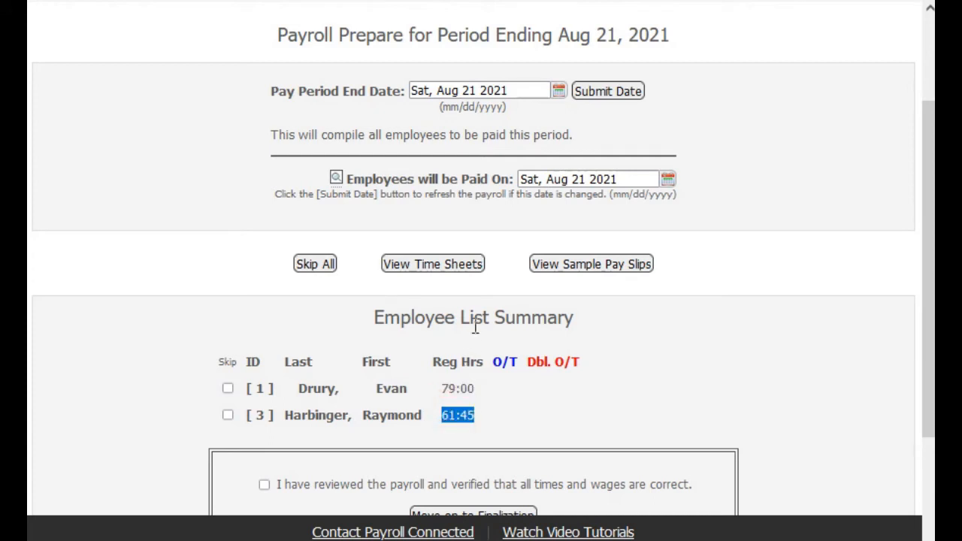
# View the employee time sheets, enlarge them to 90%, and examine the Aug 11 entry on the first page.
pyautogui.click(415, 269)
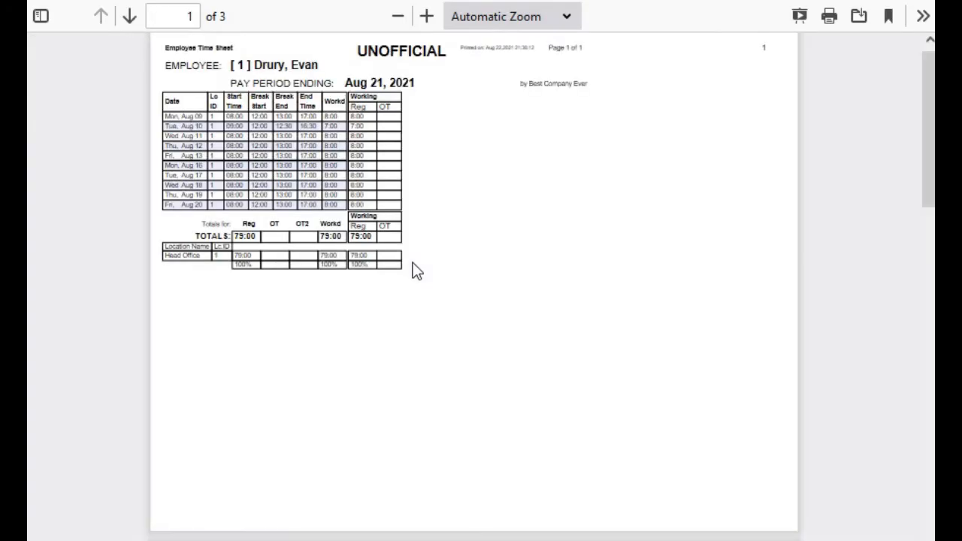
pyautogui.click(427, 18)
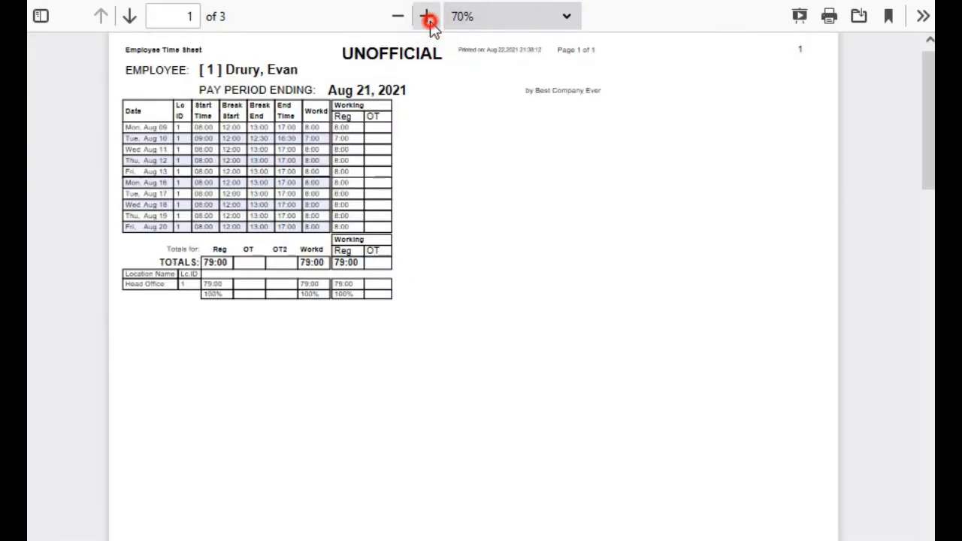
pyautogui.click(426, 18)
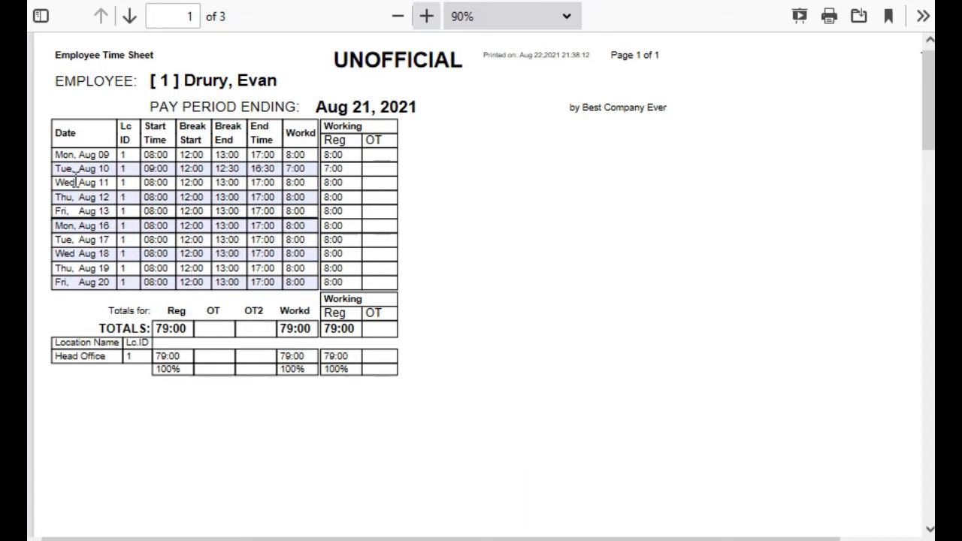
pyautogui.moveTo(75, 181); pyautogui.dragTo(110, 184)
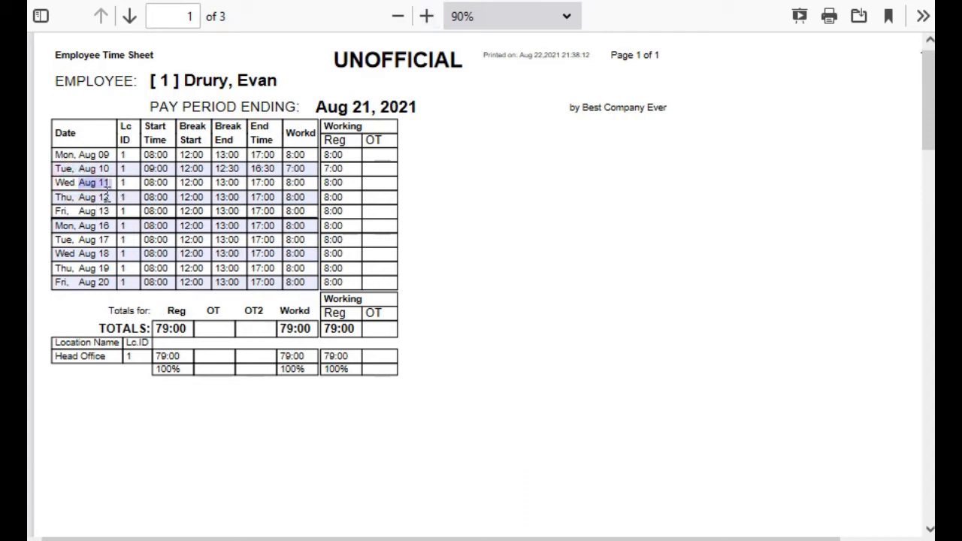
# Examine the Aug 12 entry on the first employee's time sheet and return to the payroll preparation page.
pyautogui.click(178, 184)
pyautogui.click(80, 197)
pyautogui.moveTo(80, 197); pyautogui.dragTo(114, 198)
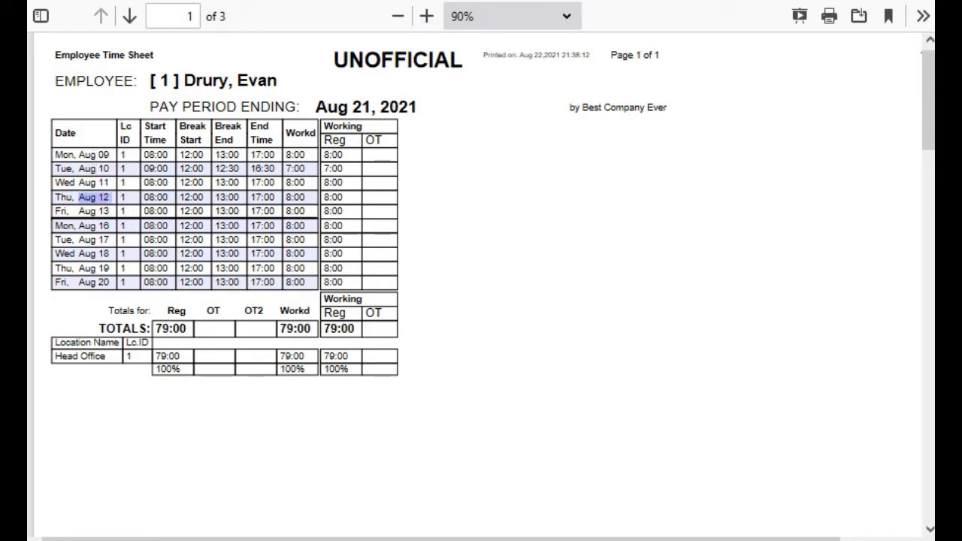
pyautogui.click(486, 2)
pyautogui.scroll(3, 347, 256)
pyautogui.moveTo(82, 80)
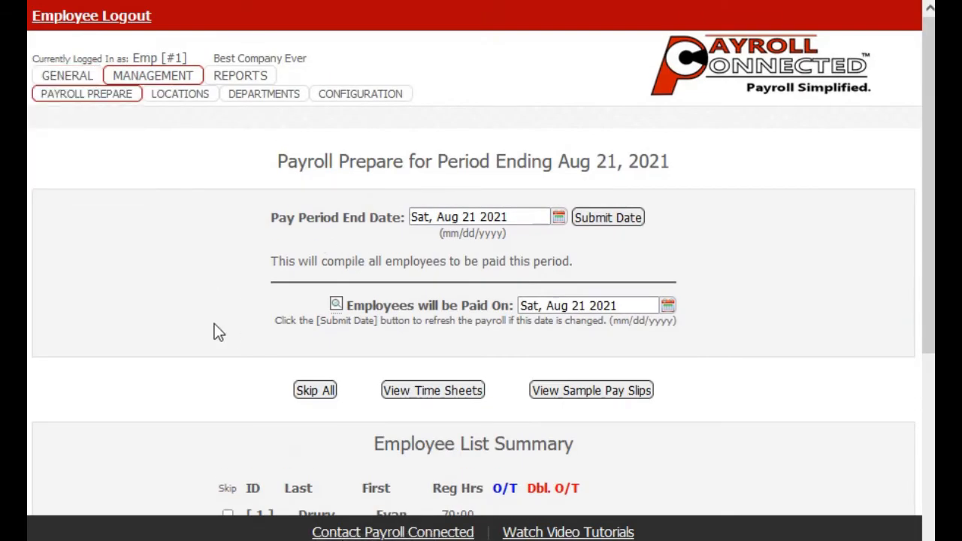
# View the sample pay slips, examine the first employee's hours and net pay, and return to the payroll's employee list summary.
pyautogui.scroll(-3, 219, 332)
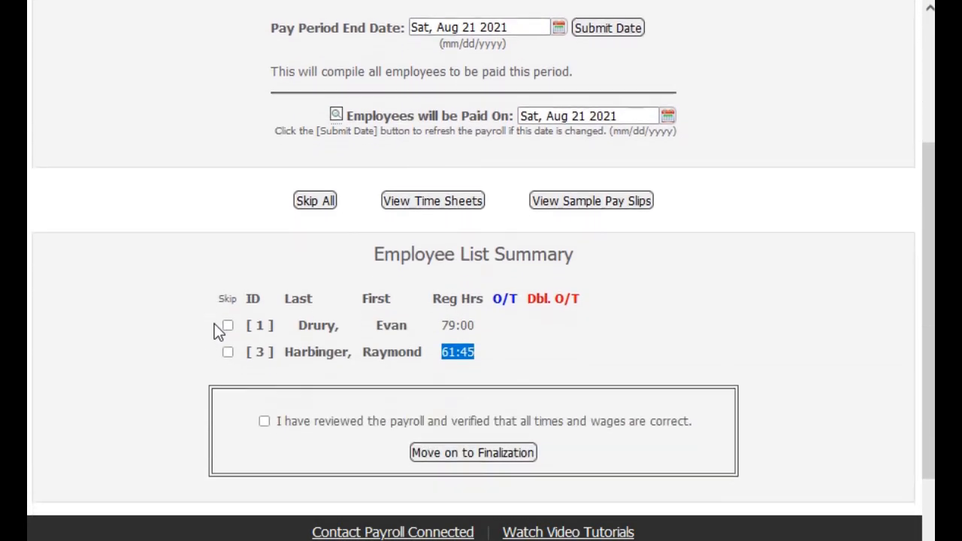
pyautogui.click(632, 284)
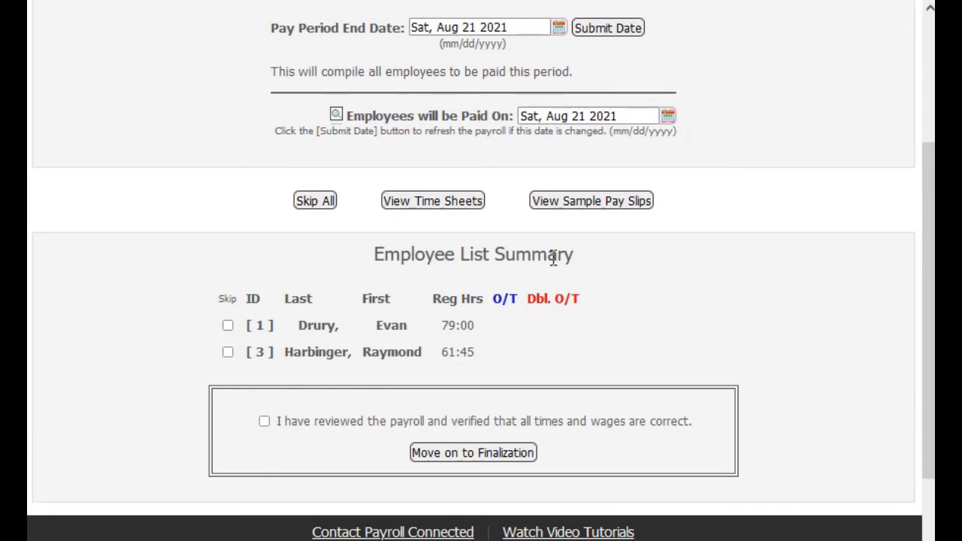
pyautogui.click(568, 203)
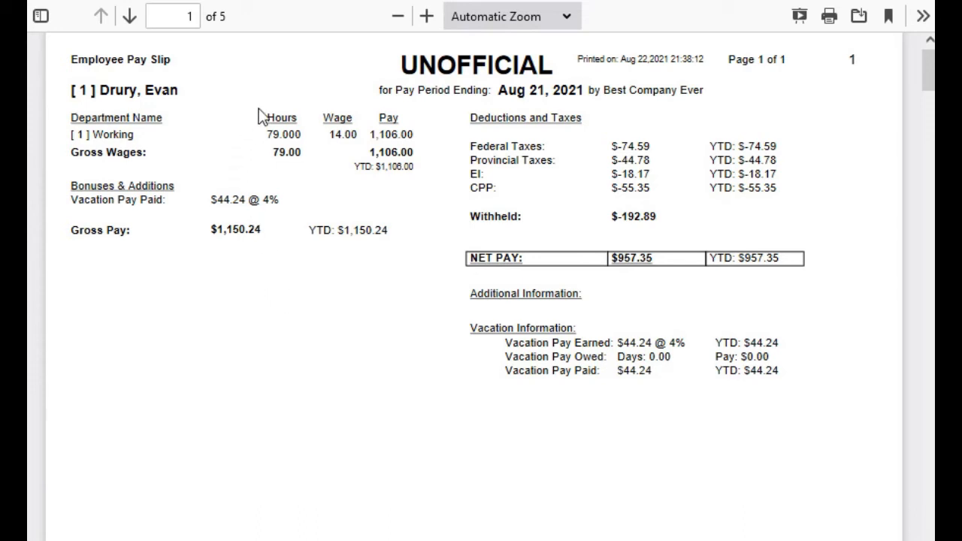
pyautogui.moveTo(261, 114); pyautogui.dragTo(316, 140)
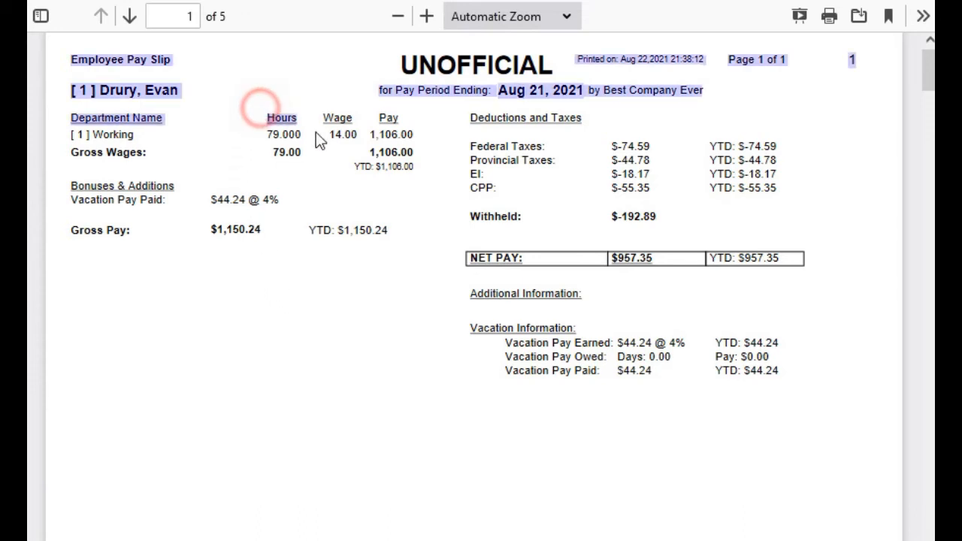
pyautogui.click(303, 151)
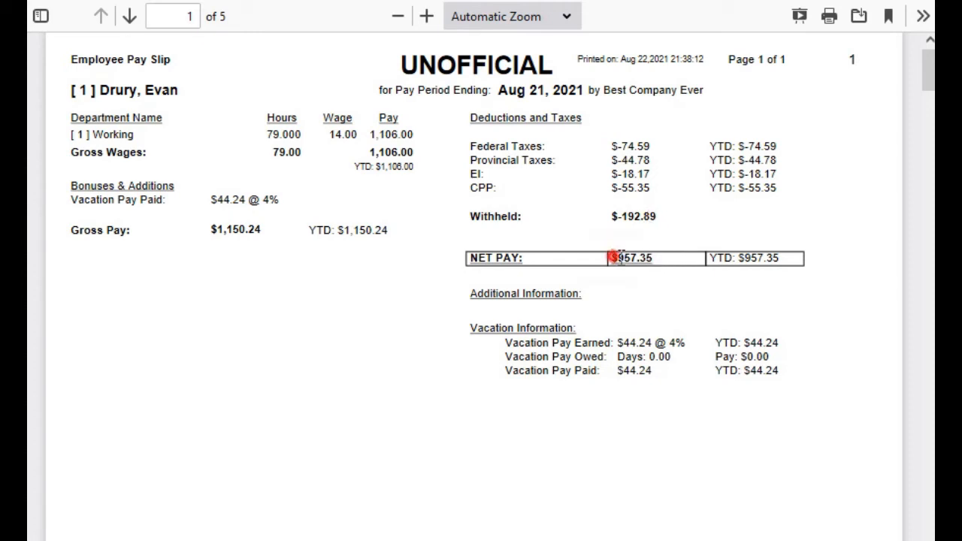
pyautogui.moveTo(613, 257); pyautogui.dragTo(641, 259)
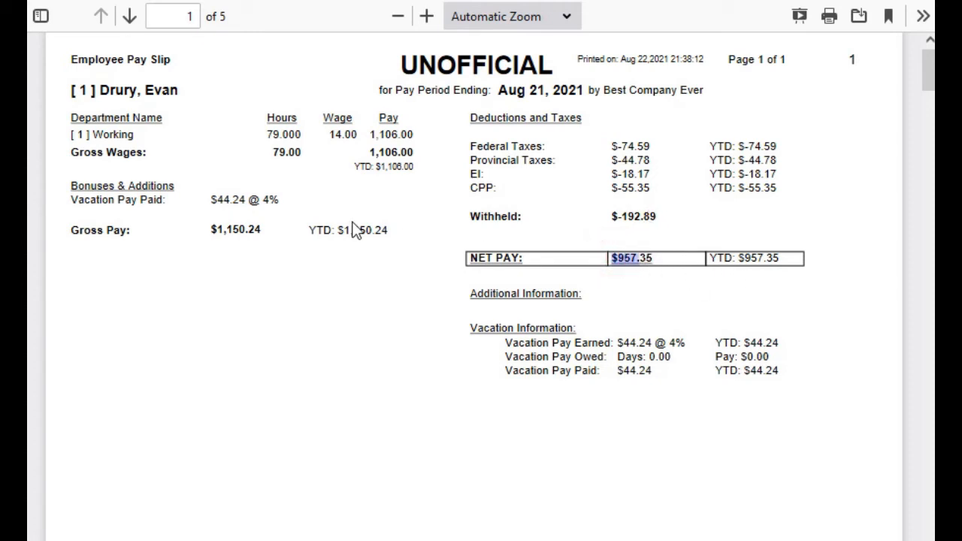
pyautogui.hotkey('ctrl', 'w')
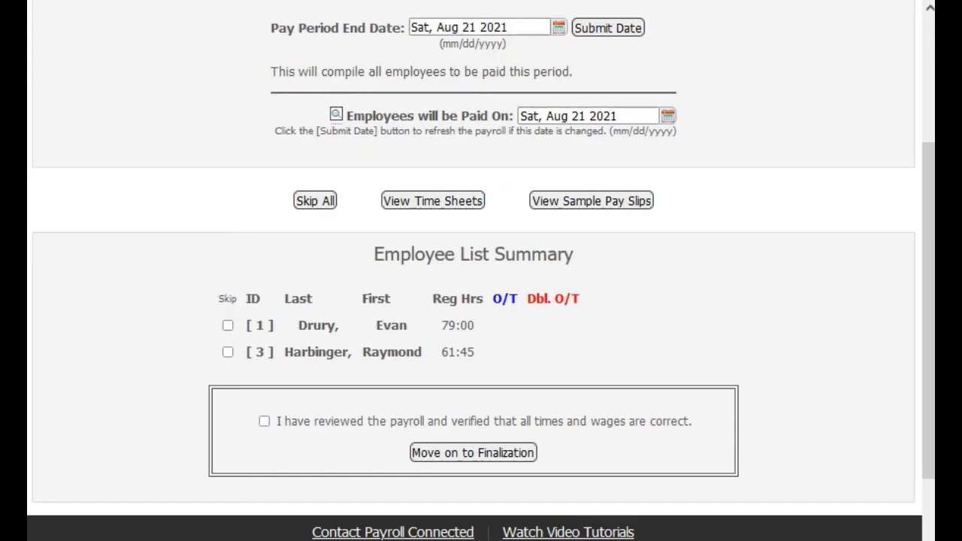
pyautogui.scroll(-1, 704, 389)
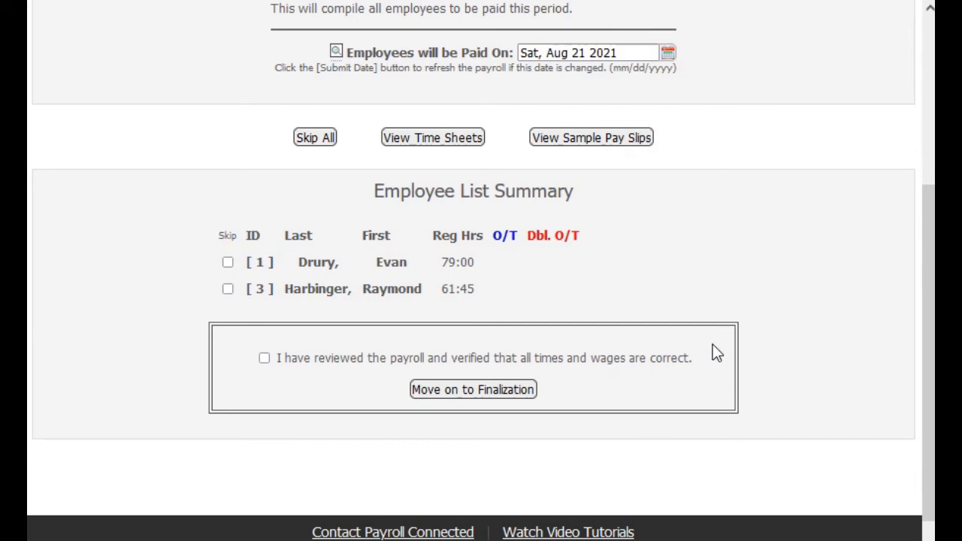
# Return to the scheduler and set the shift date to Mon, Aug 09 2021.
pyautogui.scroll(4, 712, 349)
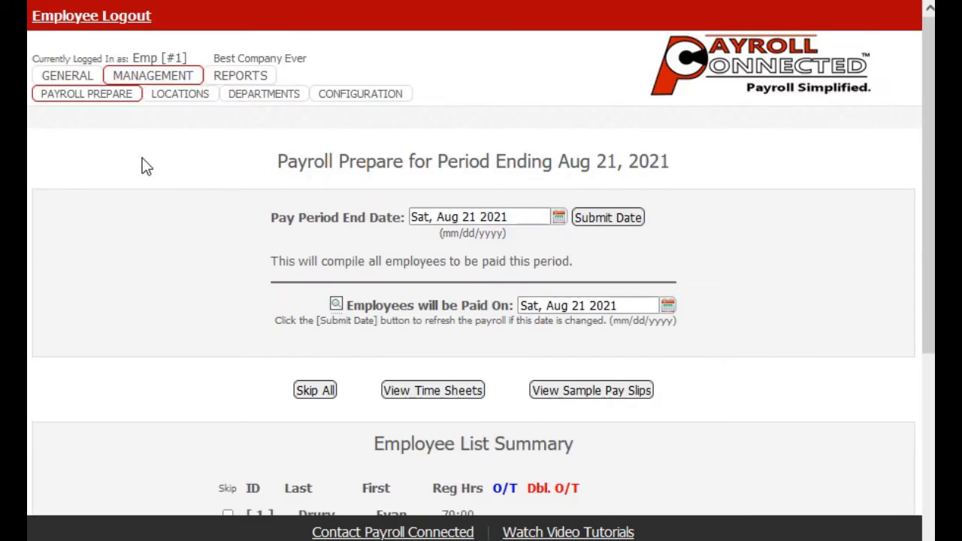
pyautogui.moveTo(69, 76)
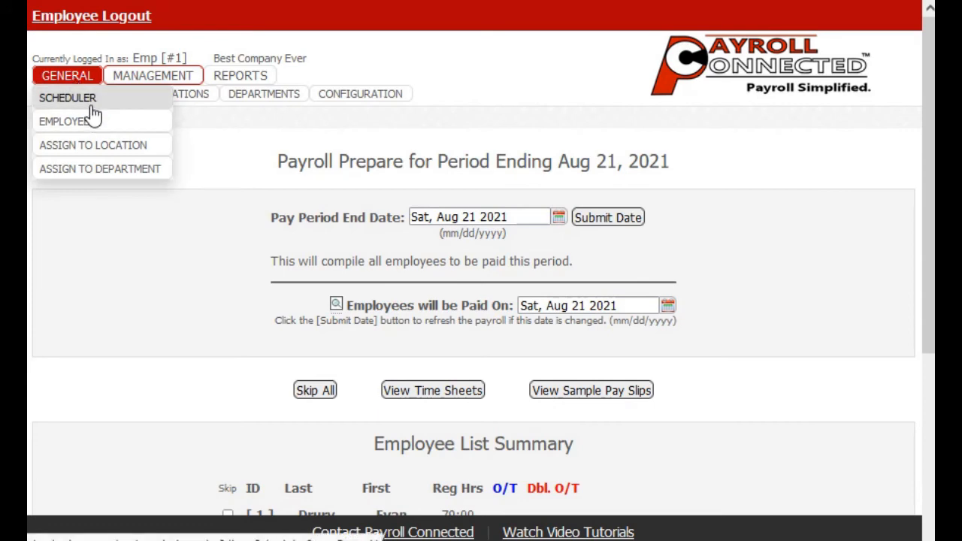
pyautogui.click(89, 99)
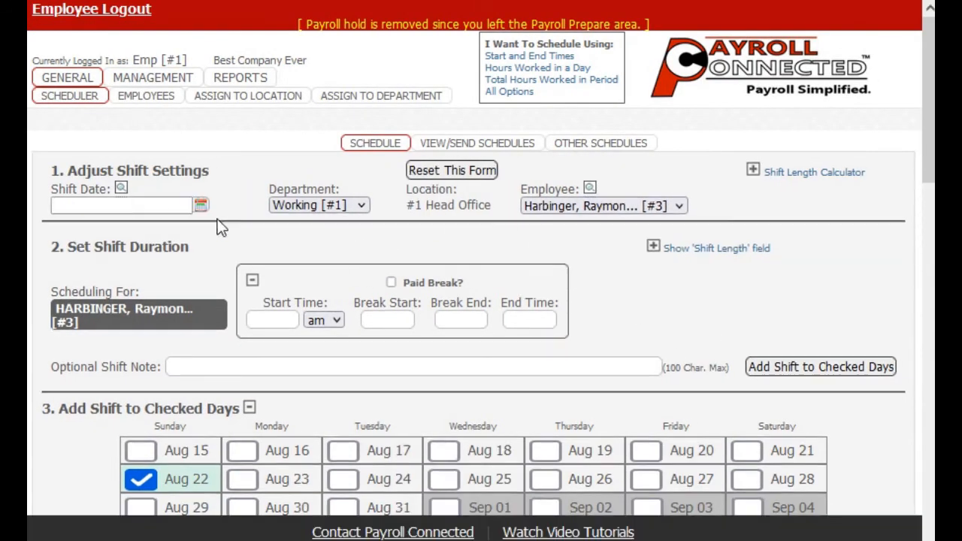
pyautogui.click(198, 205)
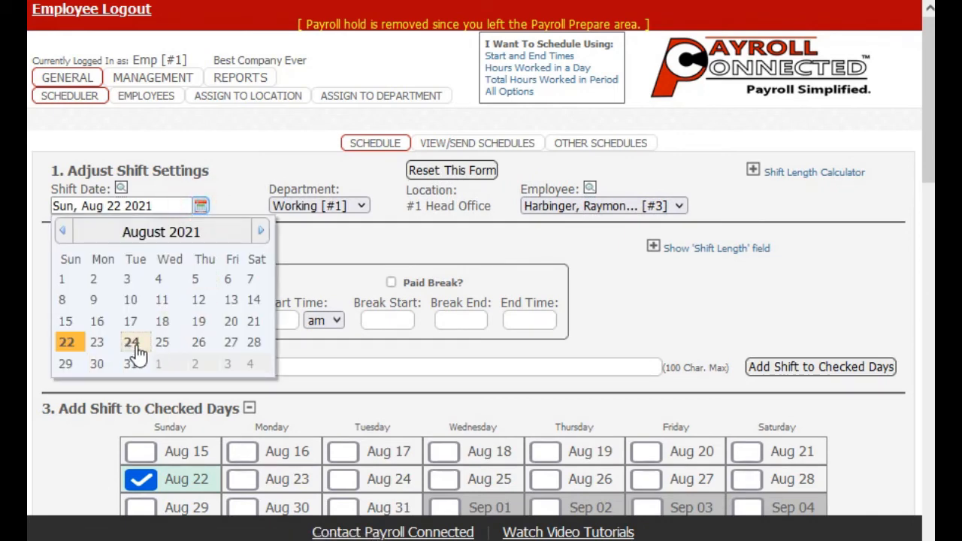
pyautogui.click(105, 300)
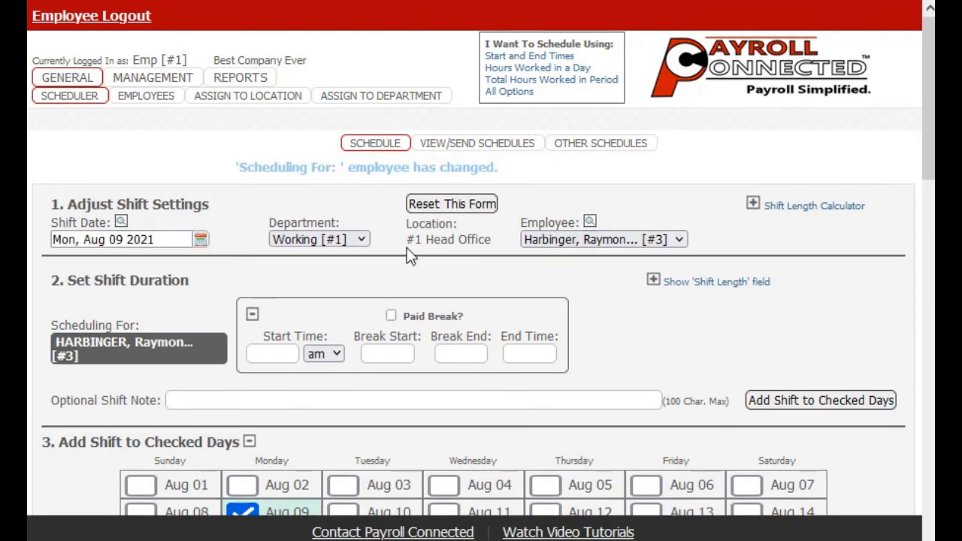
# Select employee #2 for scheduling and hide the multiple-day checkbox calendar.
pyautogui.click(601, 239)
pyautogui.click(605, 326)
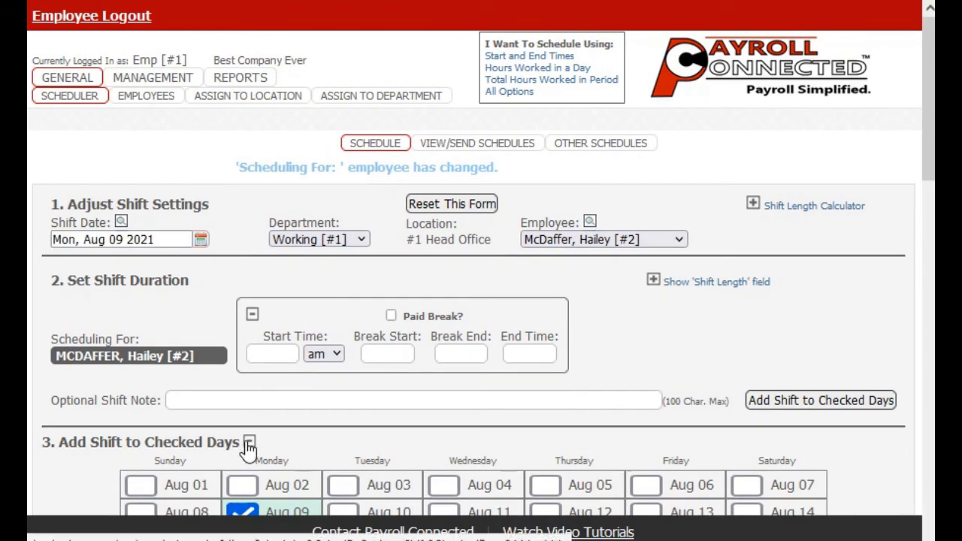
pyautogui.click(249, 443)
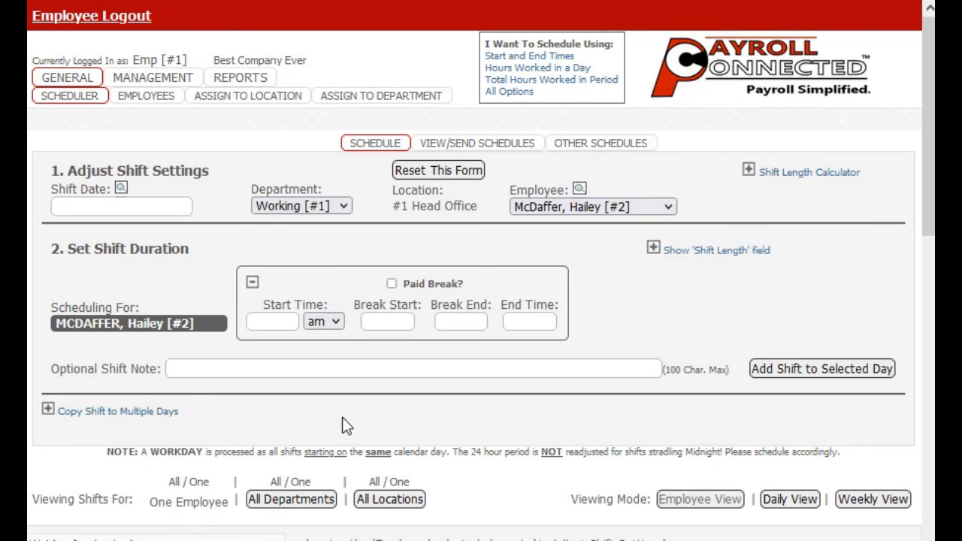
# Add an Aug 09 shift starting at 8 am and ending at 4, with a break from 11 to 12.
pyautogui.click(258, 320)
pyautogui.click(276, 358)
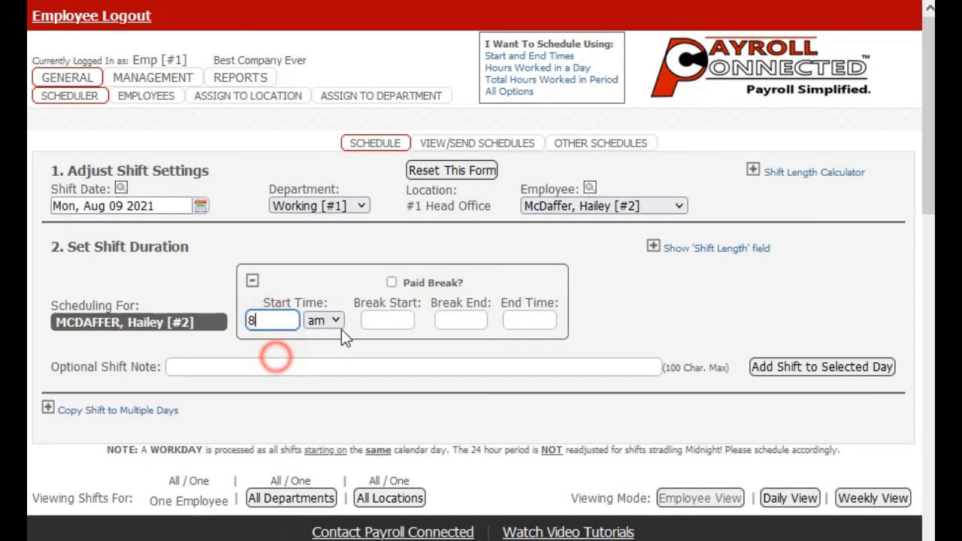
pyautogui.click(387, 320)
pyautogui.write('1')
pyautogui.click(428, 339)
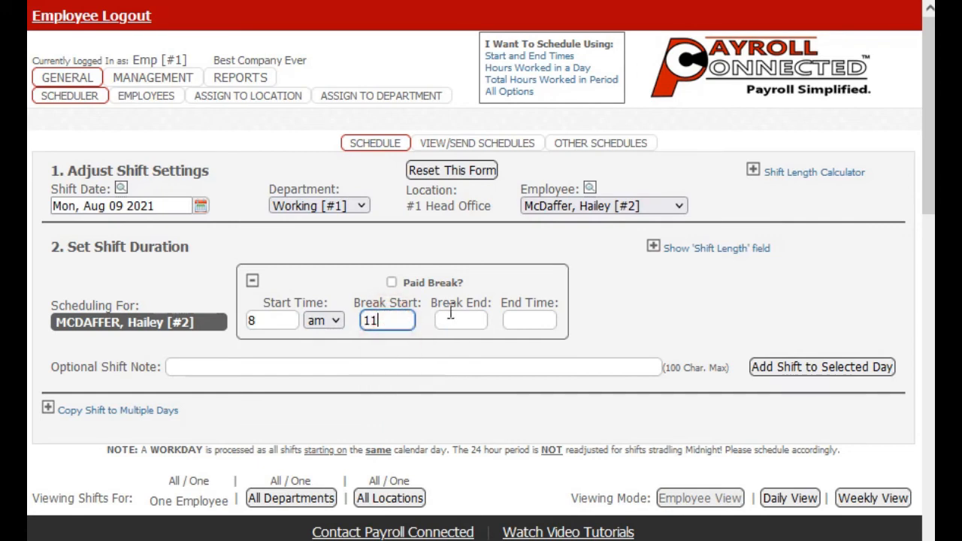
pyautogui.click(451, 316)
pyautogui.click(467, 398)
pyautogui.click(527, 322)
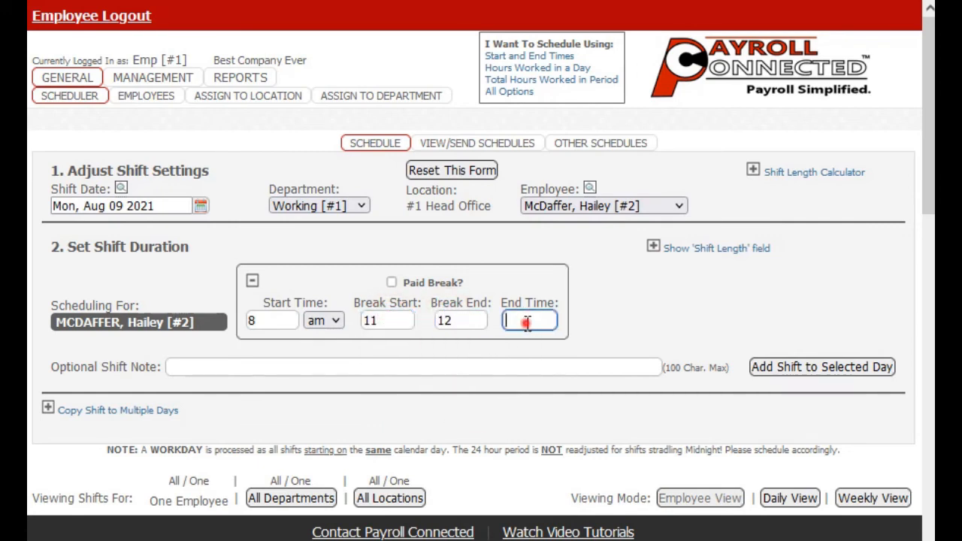
pyautogui.click(535, 437)
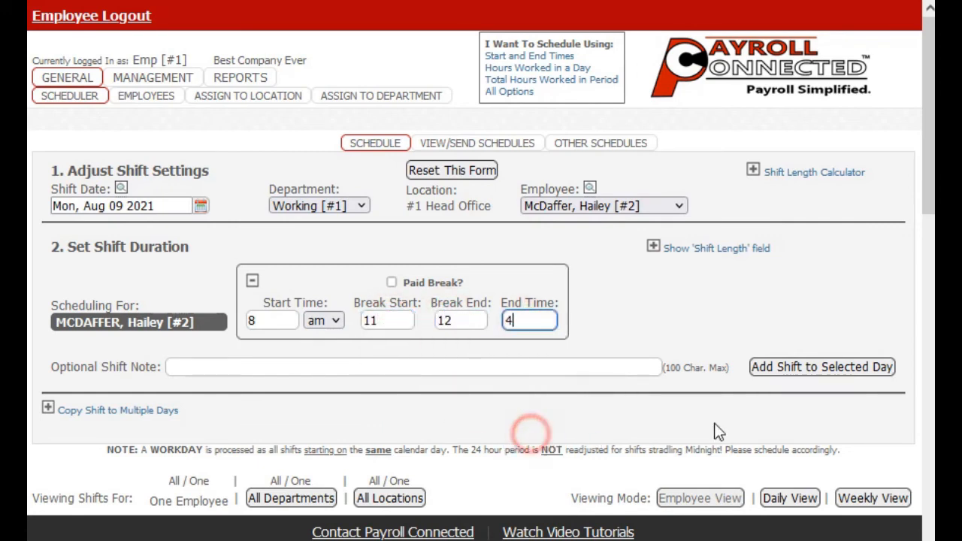
pyautogui.click(784, 371)
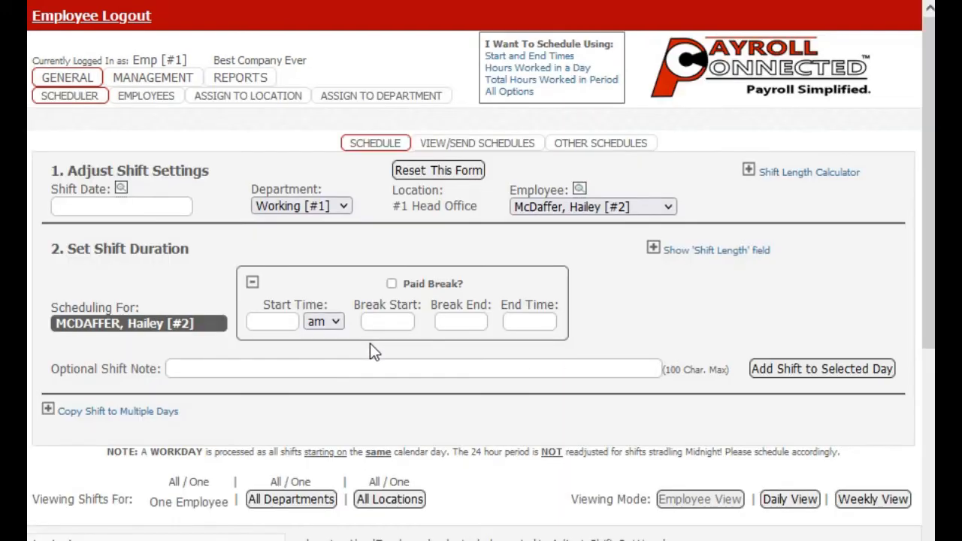
# Add a shift on Tue, Aug 10 2021 with start time 0, end time 8 and no break.
pyautogui.click(200, 205)
pyautogui.click(133, 300)
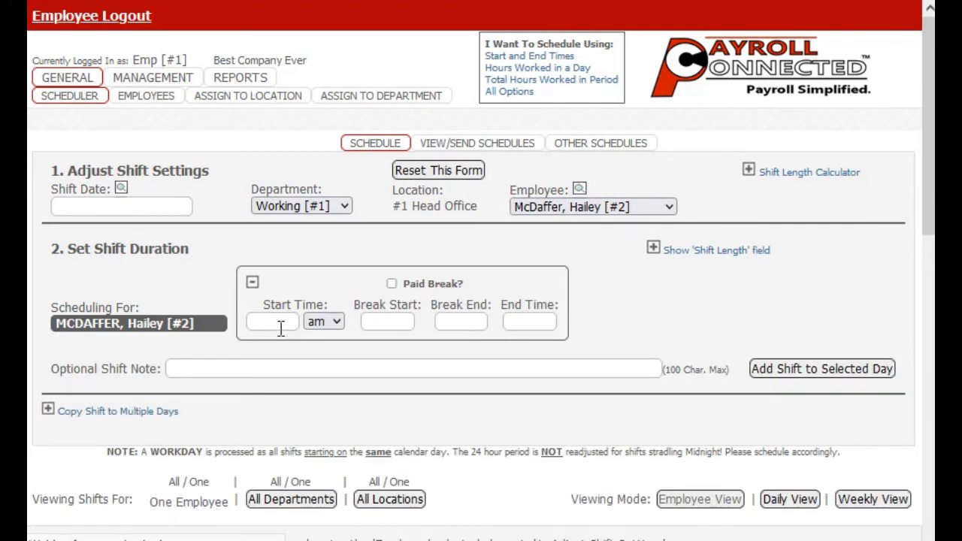
pyautogui.click(279, 321)
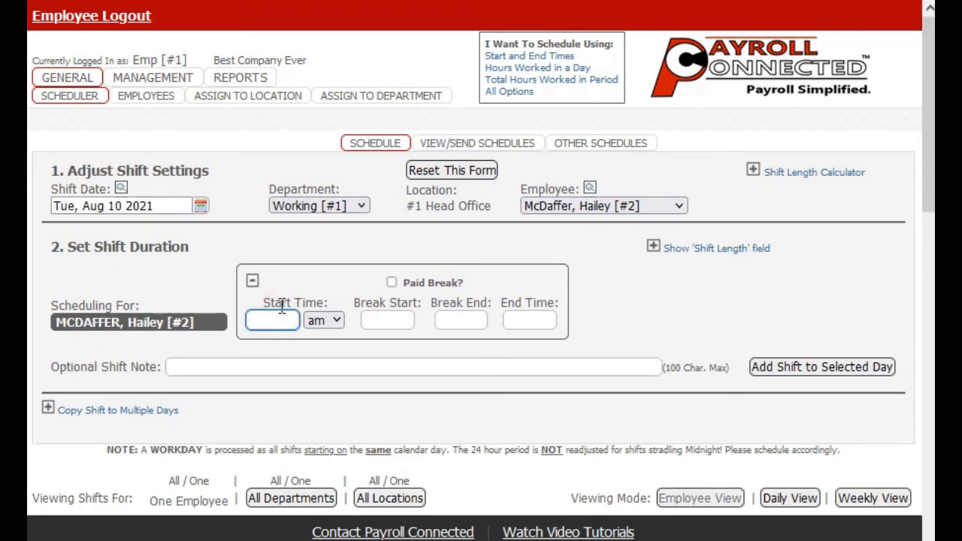
pyautogui.write('0')
pyautogui.click(515, 320)
pyautogui.write('8')
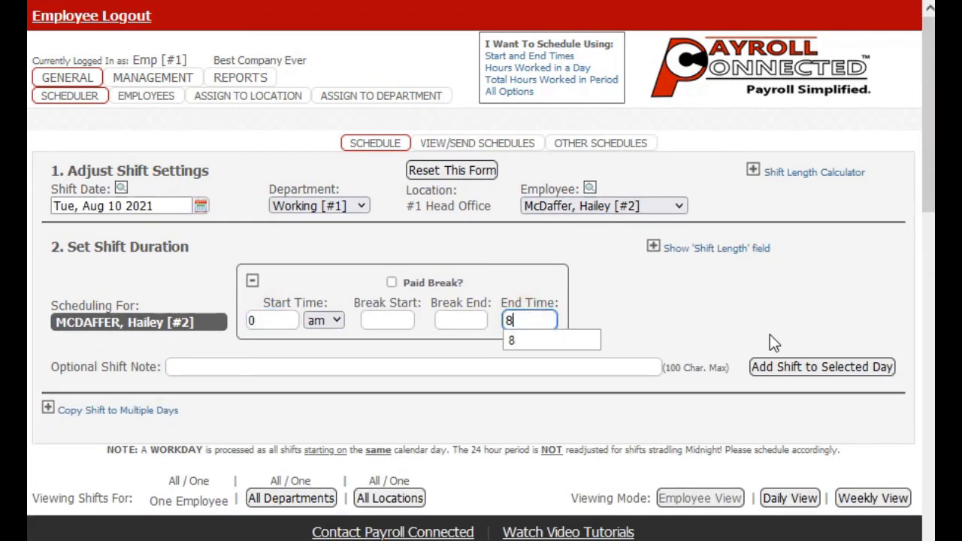
pyautogui.click(828, 370)
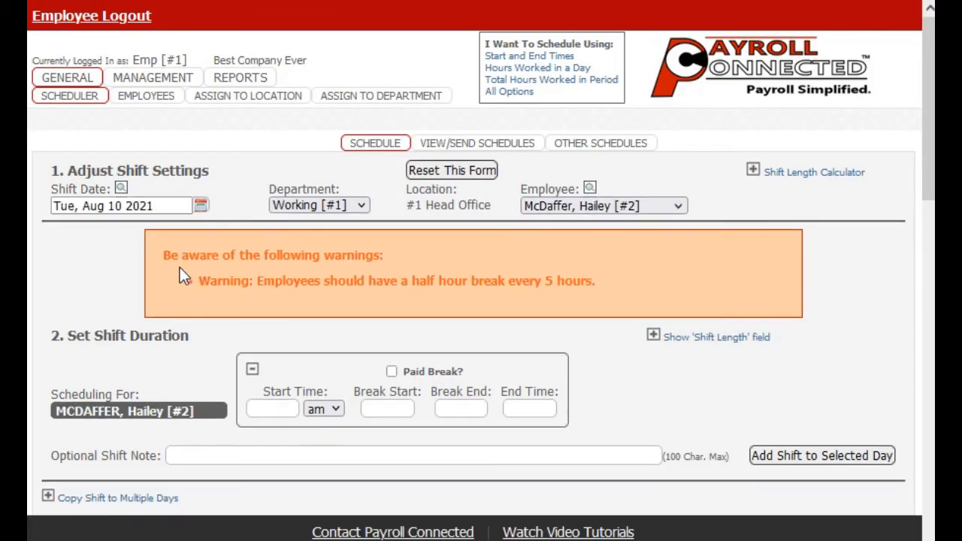
# Add a shift on Wed, Aug 11 2021 with start time 0, end time 7 and no break.
pyautogui.click(200, 205)
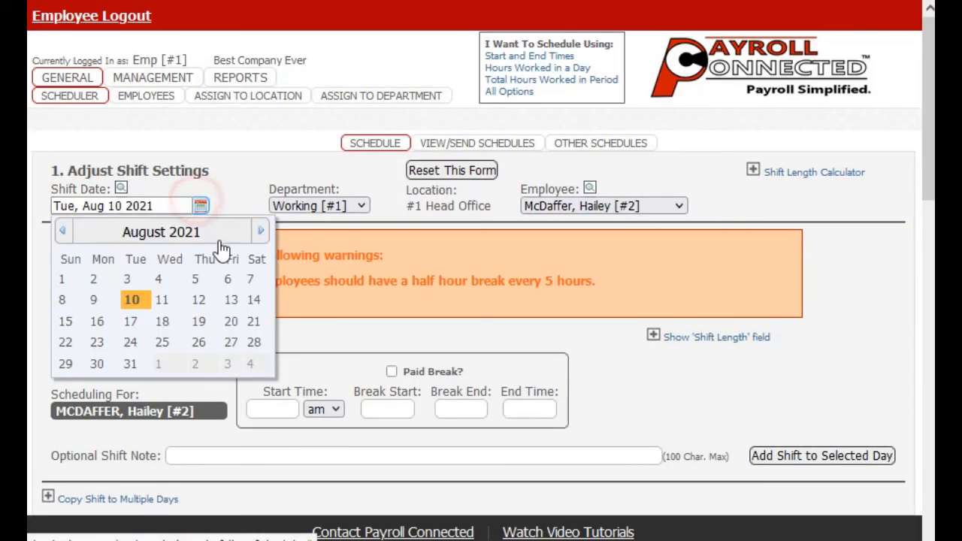
pyautogui.click(163, 299)
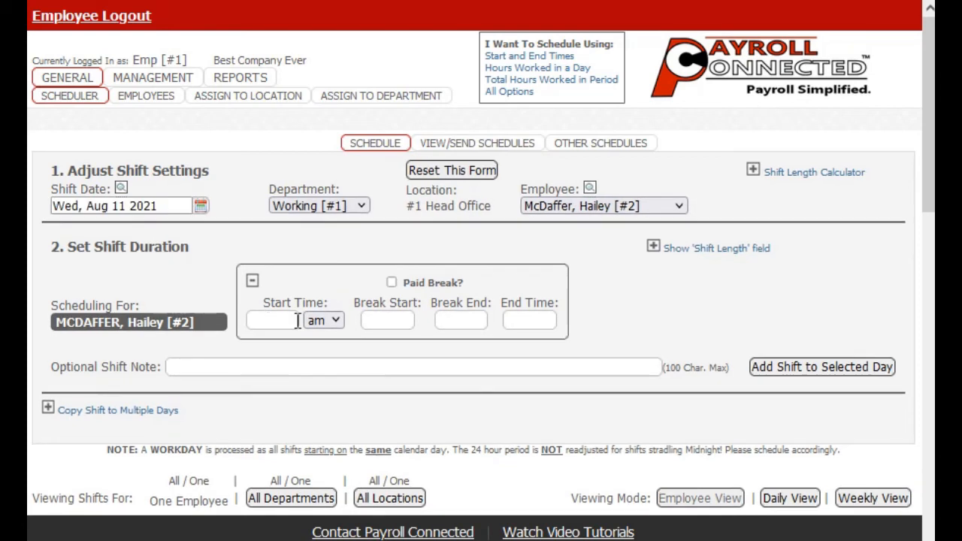
pyautogui.click(276, 321)
pyautogui.write('0')
pyautogui.click(533, 320)
pyautogui.write('7')
pyautogui.click(790, 367)
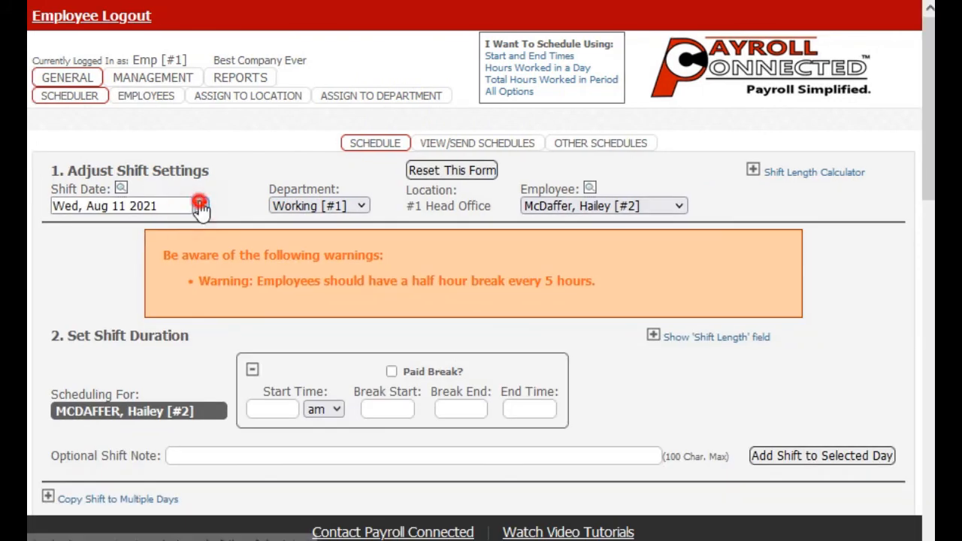
# Add a shift on Fri, Aug 13 2021 from 13 to 17 without a break and review it in the monthly schedule.
pyautogui.click(200, 206)
pyautogui.click(237, 300)
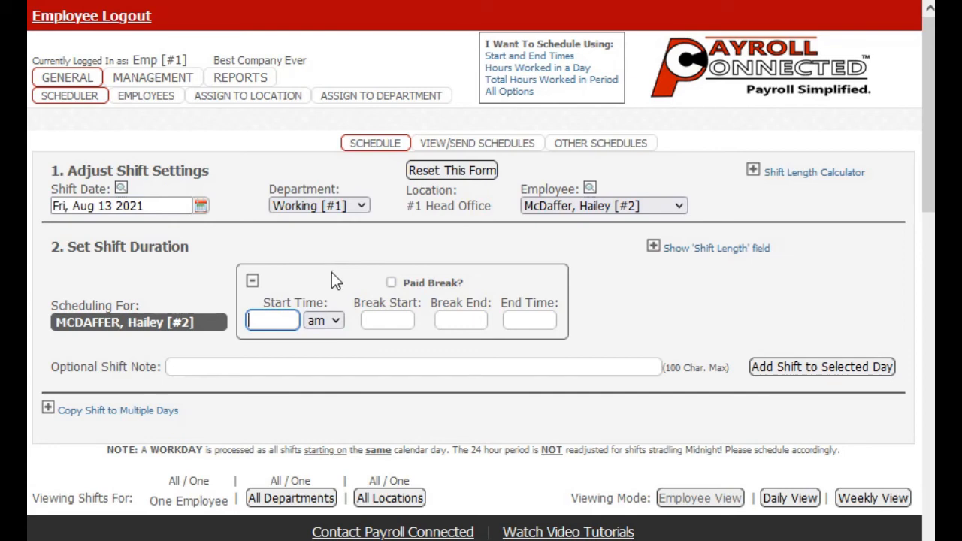
pyautogui.write('13')
pyautogui.click(542, 319)
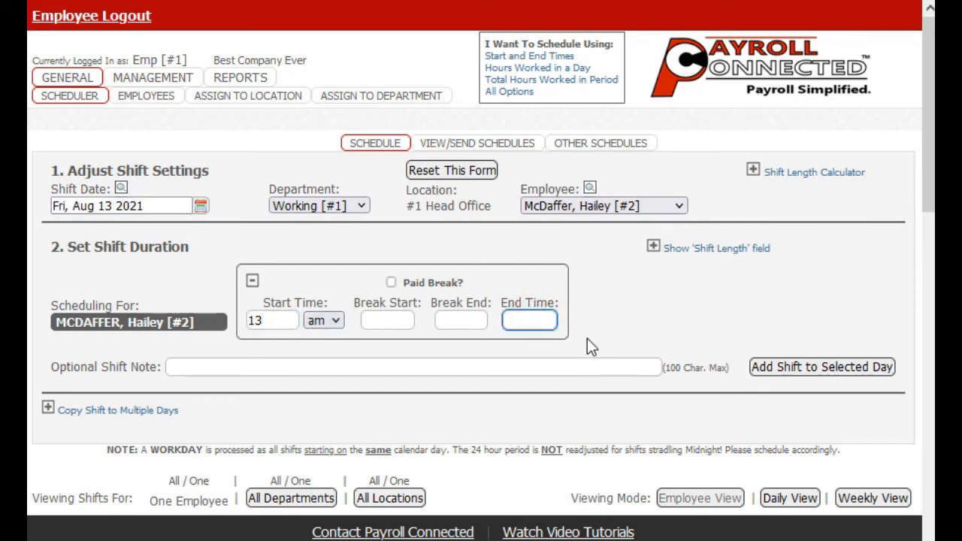
pyautogui.write('17')
pyautogui.click(793, 363)
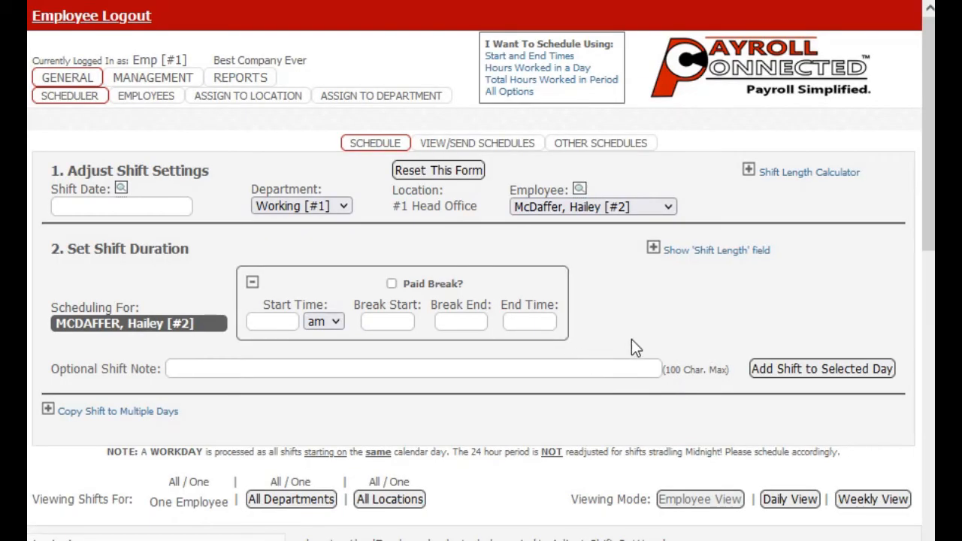
pyautogui.scroll(-9, 631, 346)
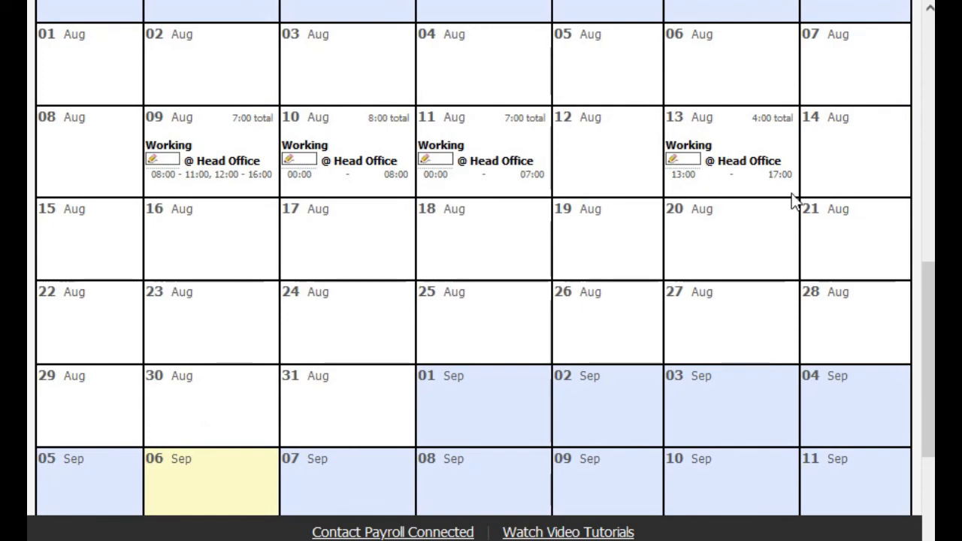
pyautogui.click(768, 189)
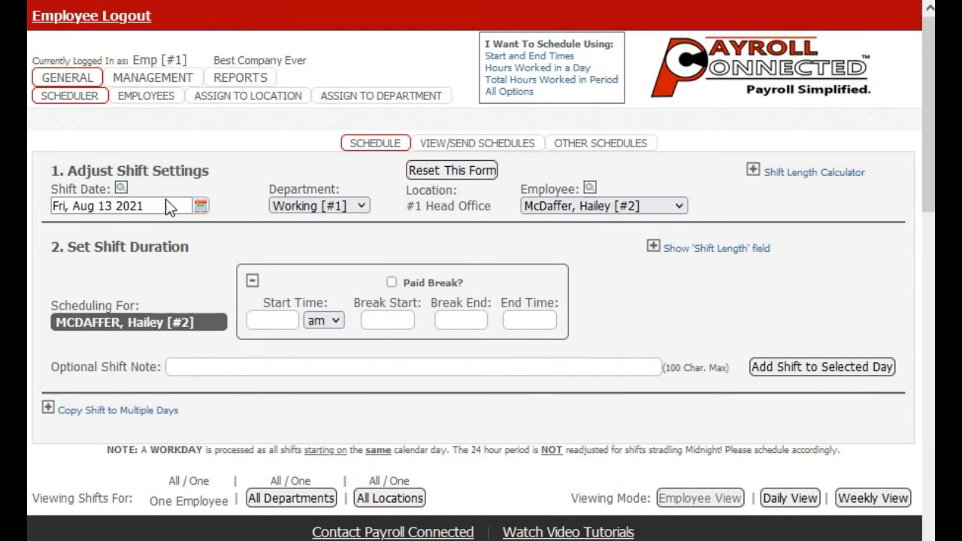
# Add a shift on Mon, Aug 16 2021 from 2 pm to 6 without a break and review it in the monthly schedule.
pyautogui.click(200, 205)
pyautogui.click(97, 322)
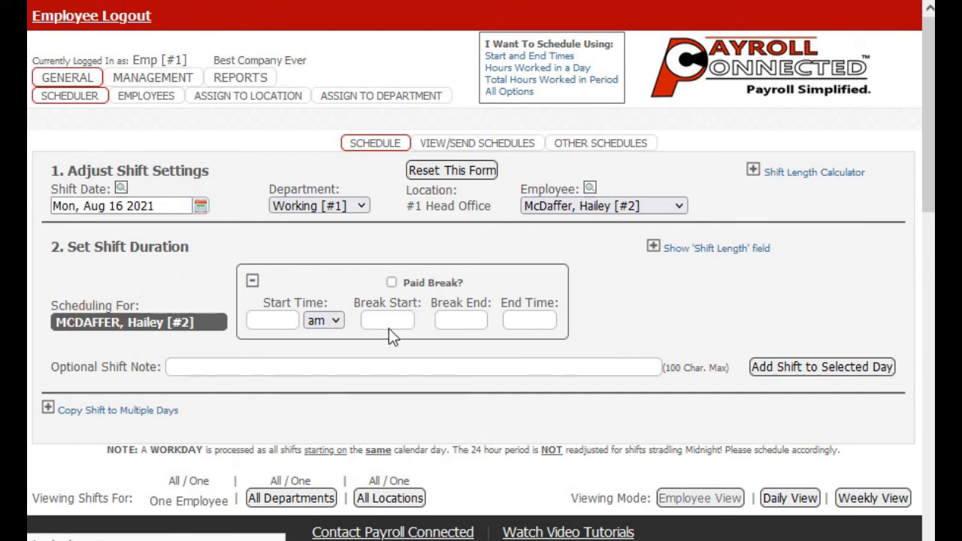
pyautogui.click(274, 322)
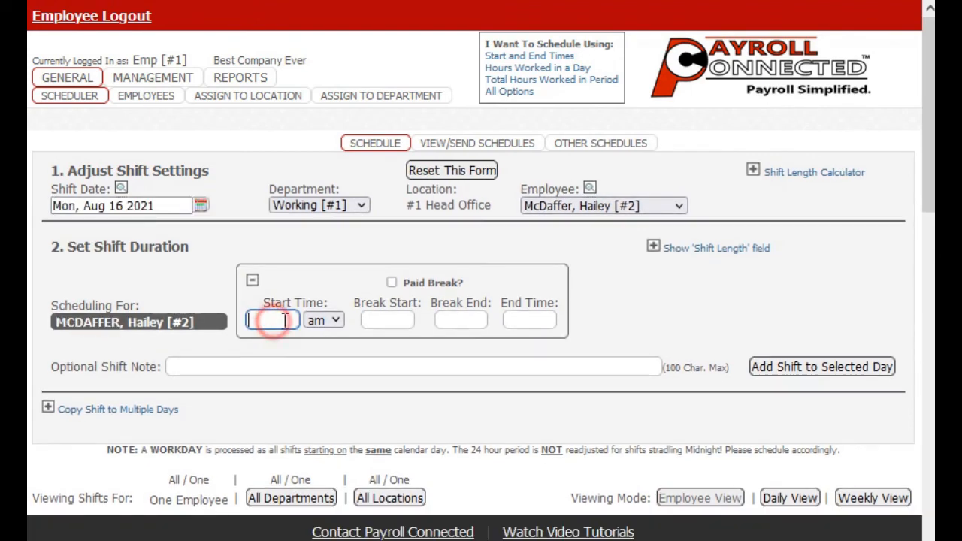
pyautogui.write('2')
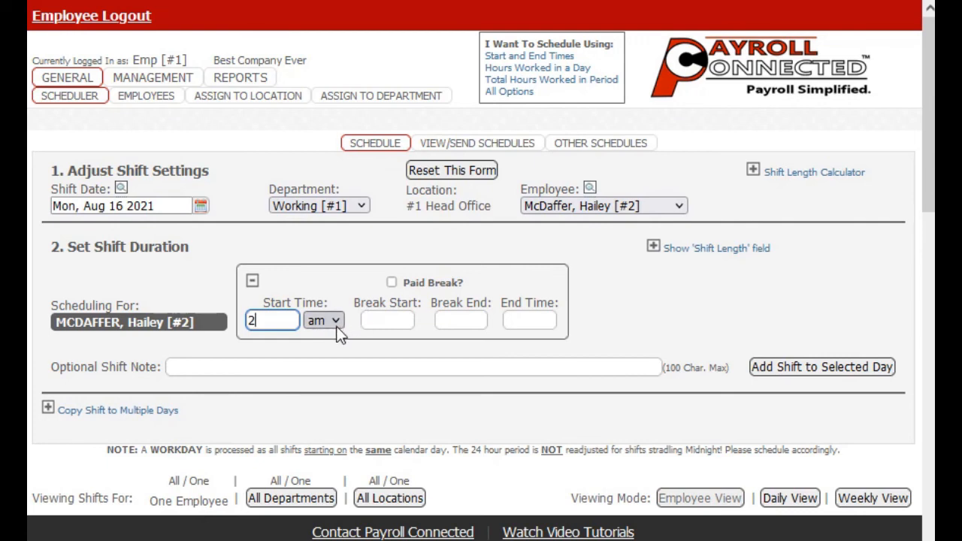
pyautogui.click(337, 320)
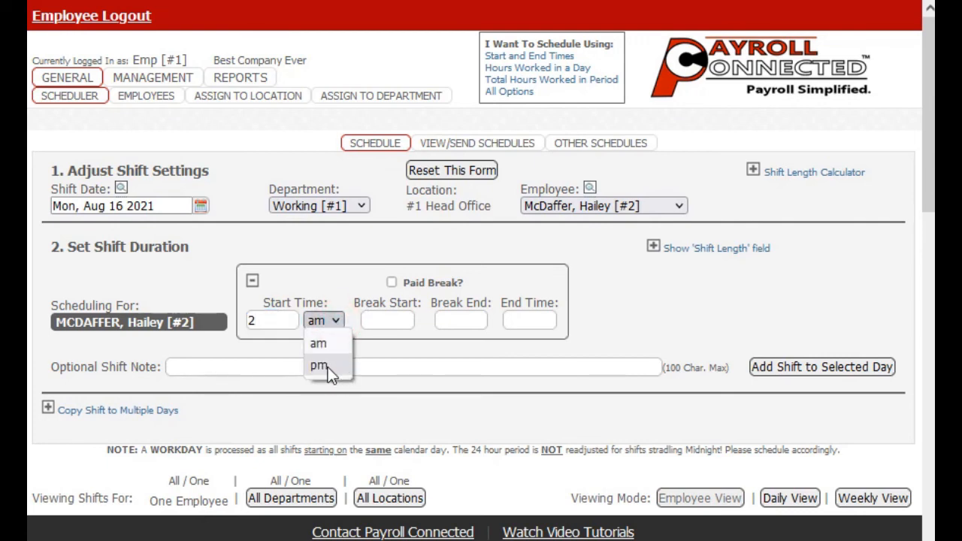
pyautogui.click(326, 367)
pyautogui.click(535, 319)
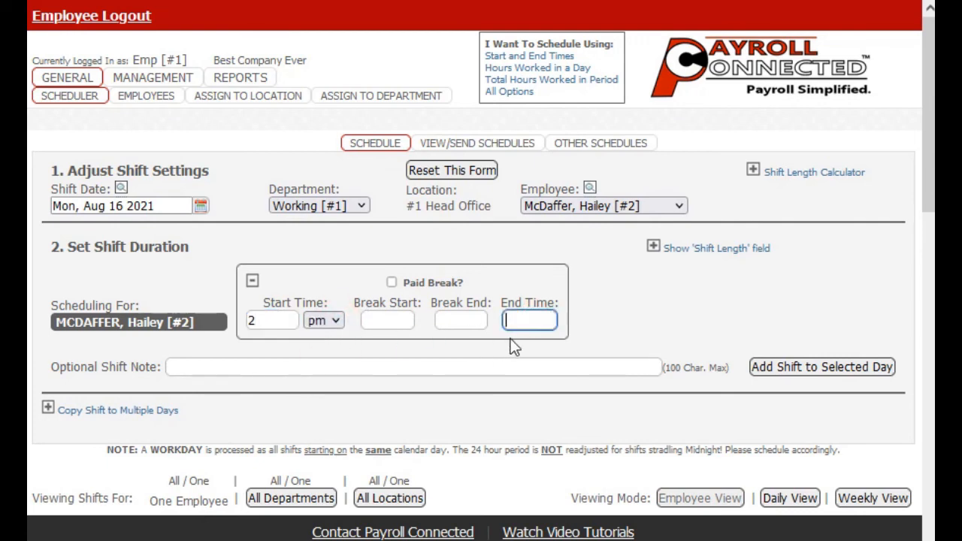
pyautogui.write('6')
pyautogui.click(813, 366)
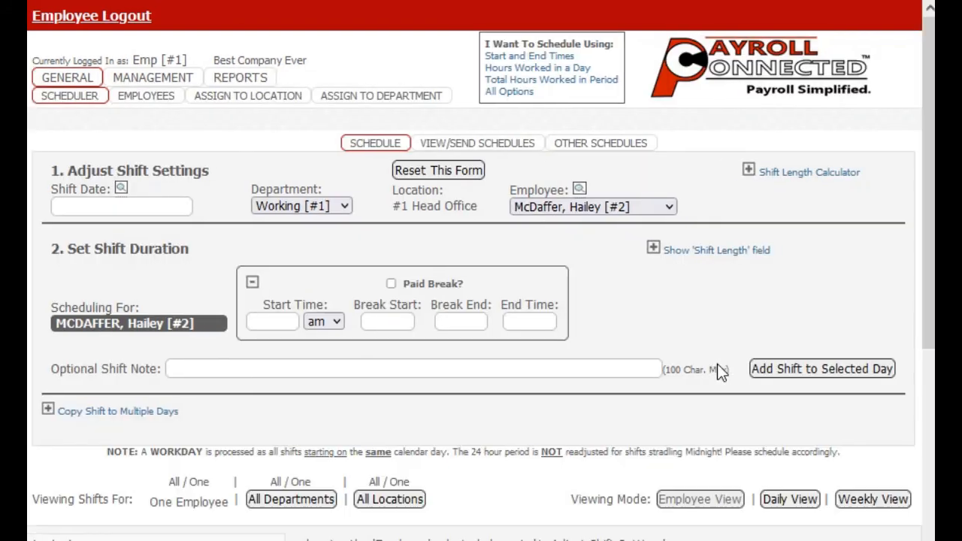
pyautogui.scroll(-7, 717, 368)
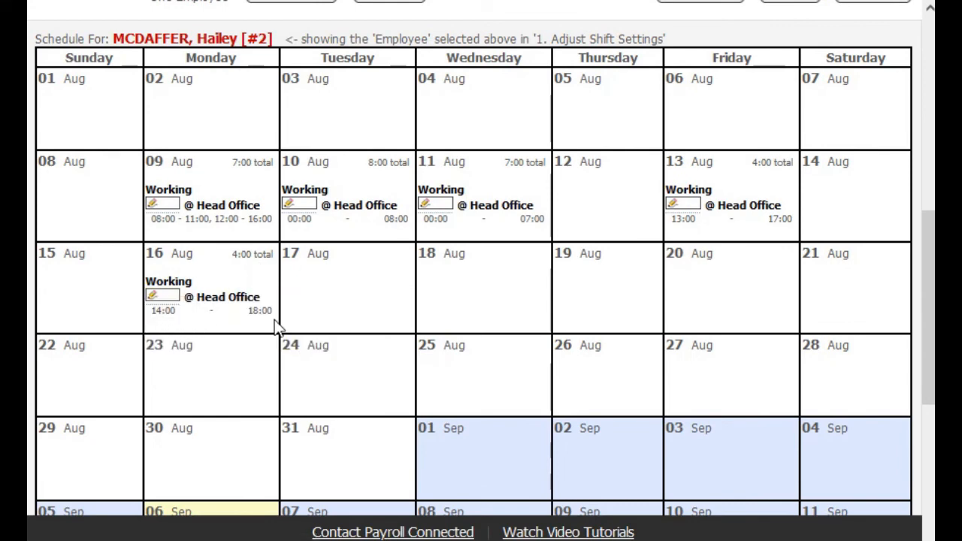
# Add a shift on Wed, Aug 18 2021 from 8 am to 12 without a break.
pyautogui.scroll(5, 278, 323)
pyautogui.scroll(-5, 301, 315)
pyautogui.click(449, 259)
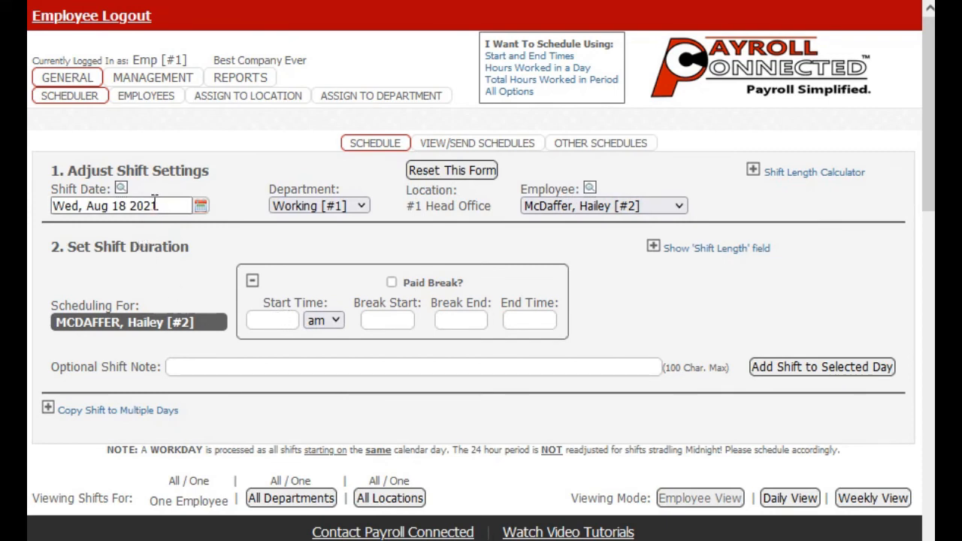
pyautogui.click(282, 322)
pyautogui.click(280, 325)
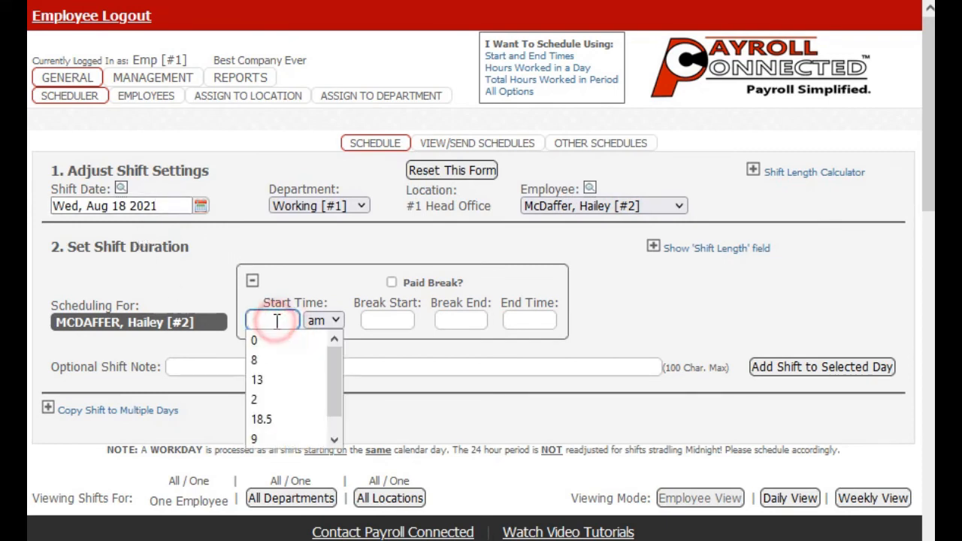
pyautogui.click(262, 360)
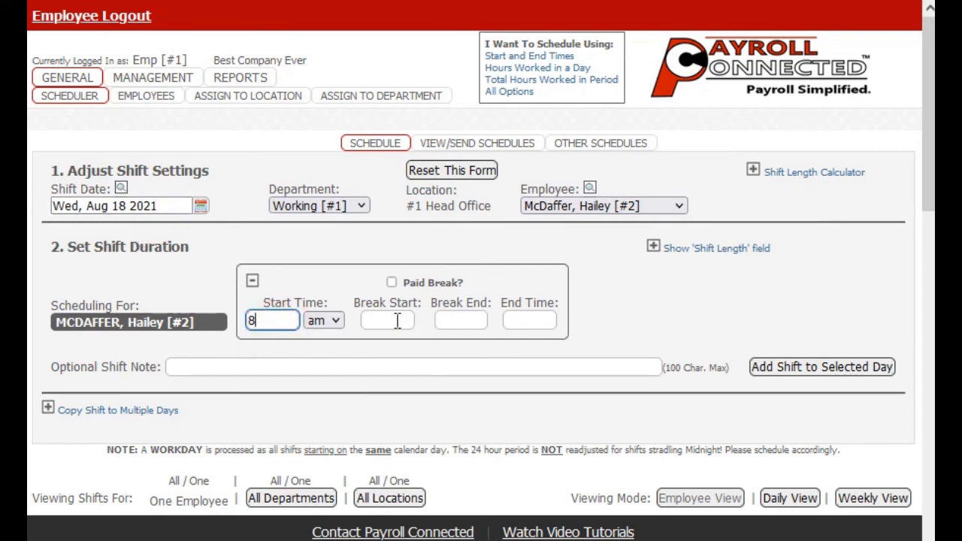
pyautogui.click(524, 322)
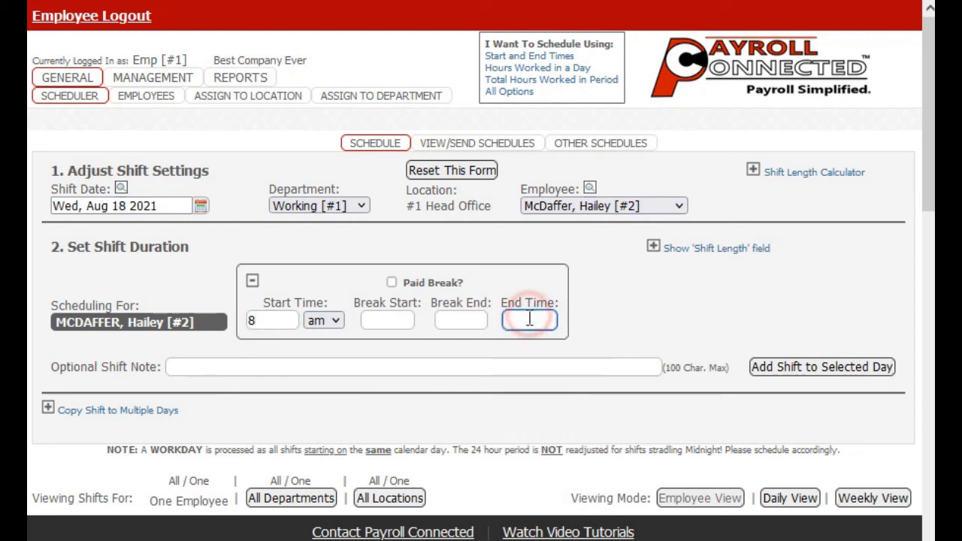
pyautogui.write('12')
pyautogui.click(814, 367)
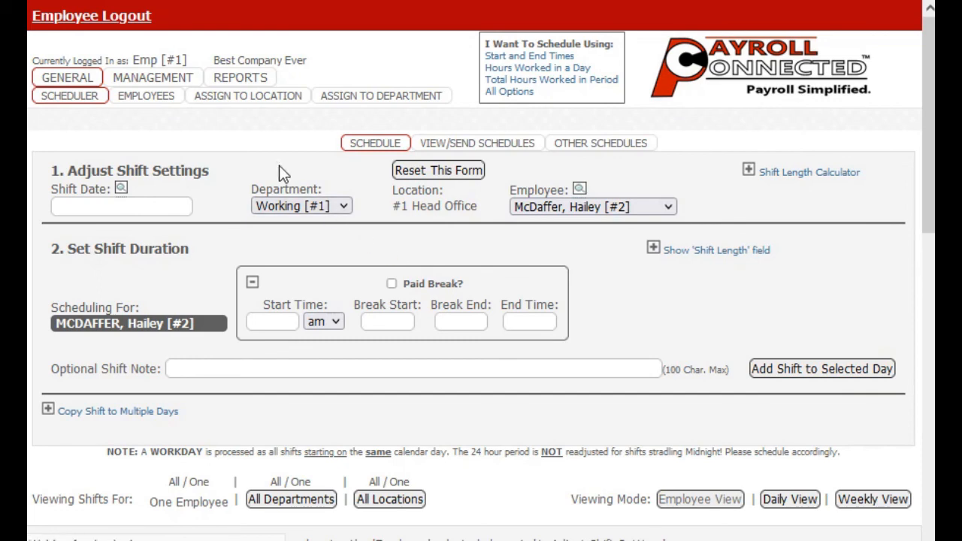
# Prepare the payroll with both the pay period end date and the employee payment date set to Sat, Aug 21 2021.
pyautogui.moveTo(127, 72)
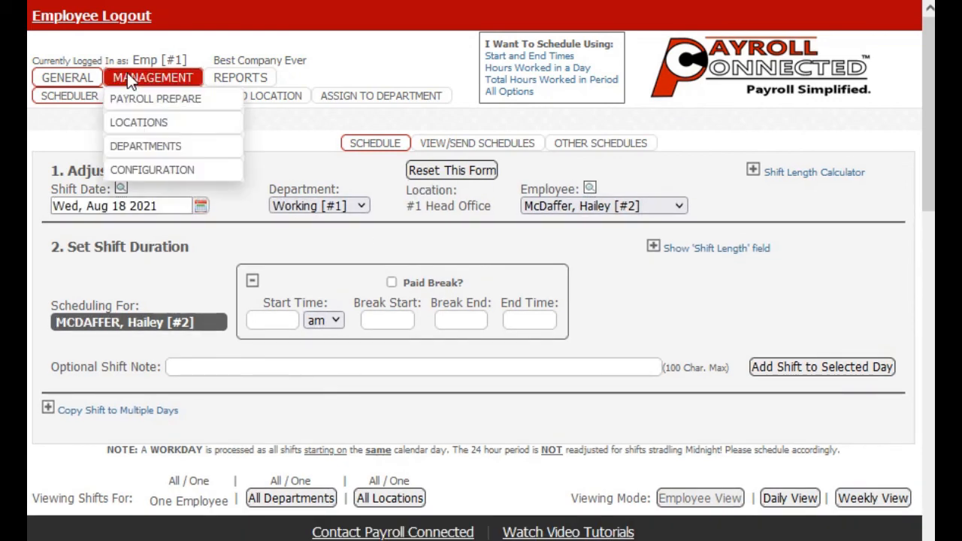
pyautogui.click(173, 100)
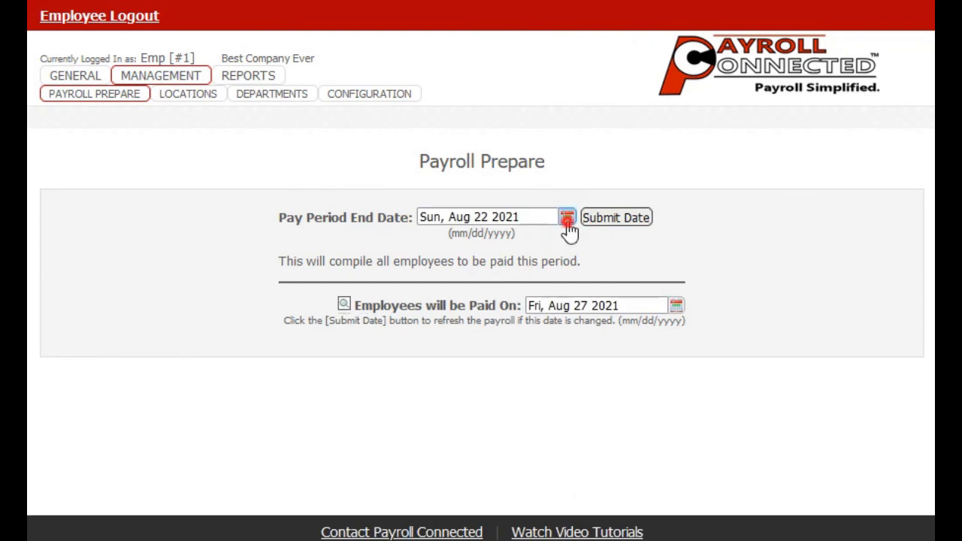
pyautogui.click(567, 217)
pyautogui.click(612, 332)
pyautogui.click(676, 305)
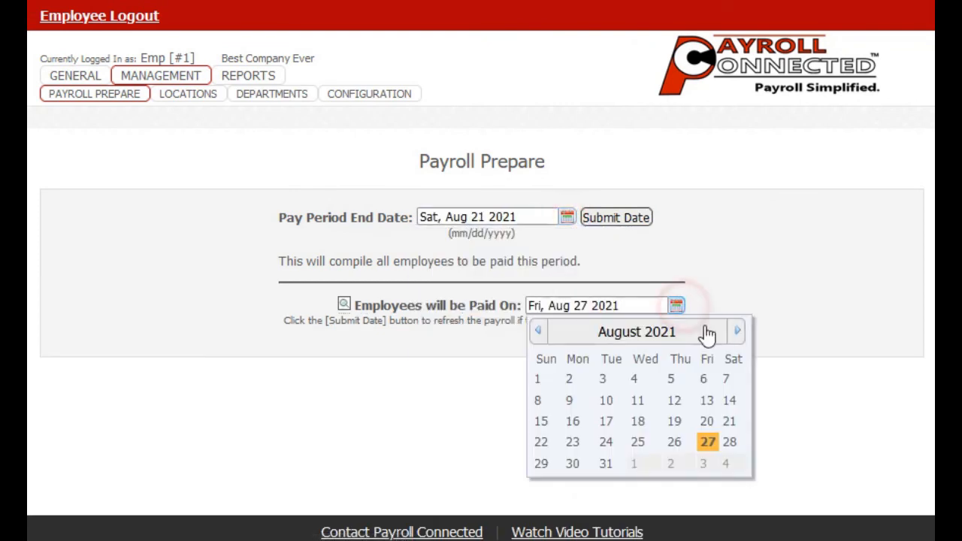
pyautogui.click(729, 421)
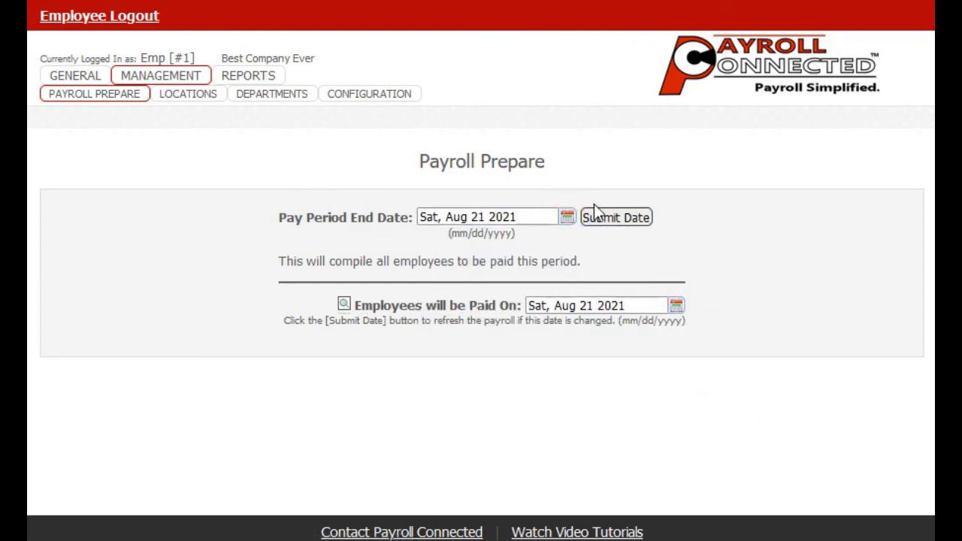
pyautogui.click(616, 217)
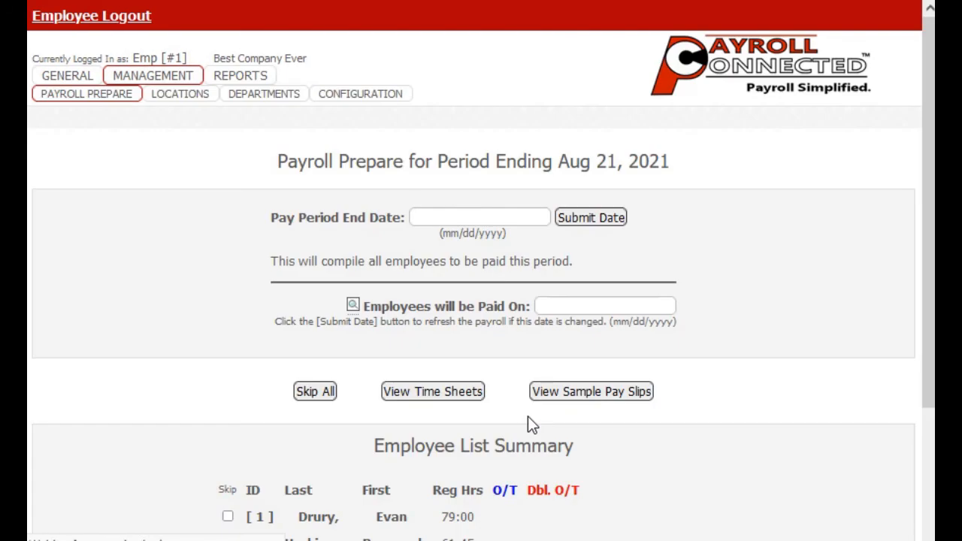
# View the sample pay slips for the prepared period, paging through the employees' slips.
pyautogui.click(591, 390)
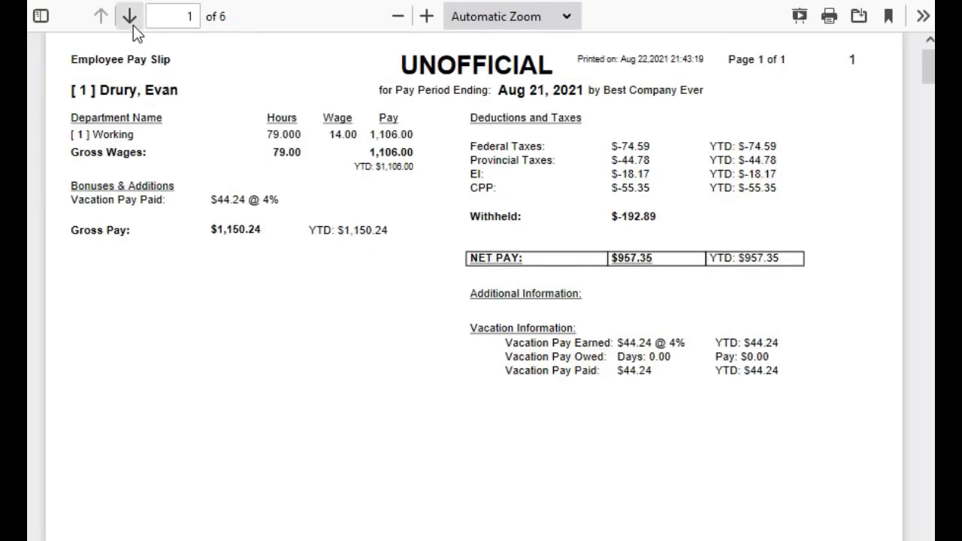
pyautogui.click(131, 18)
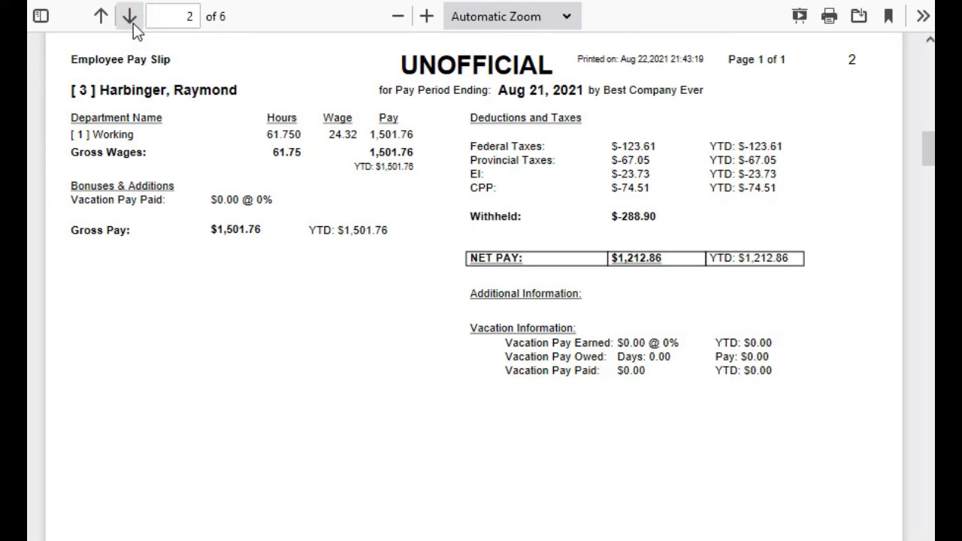
pyautogui.click(133, 24)
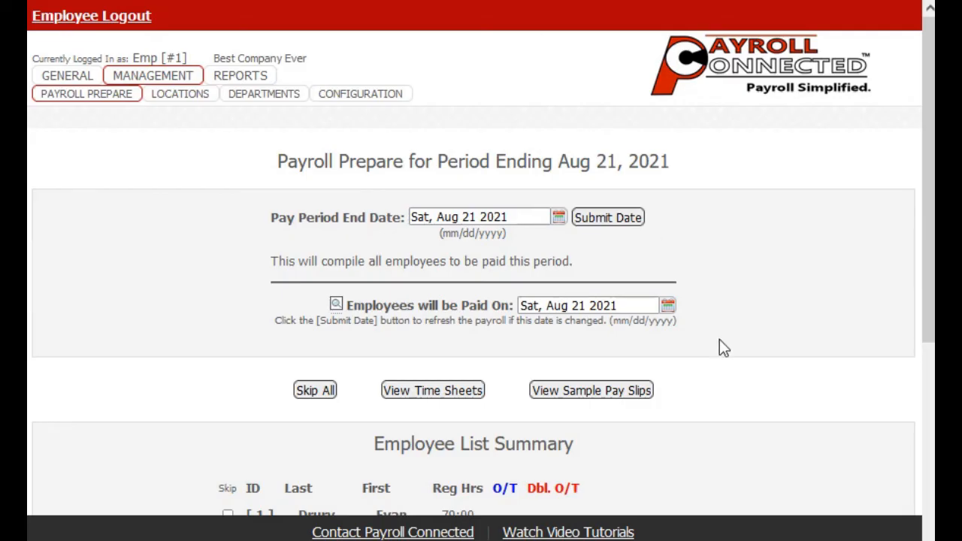
# Confirm that the payroll times and wages were reviewed, and move on to finalization with Email Employee Pay Slips enabled.
pyautogui.scroll(-4, 735, 320)
pyautogui.scroll(2, 731, 322)
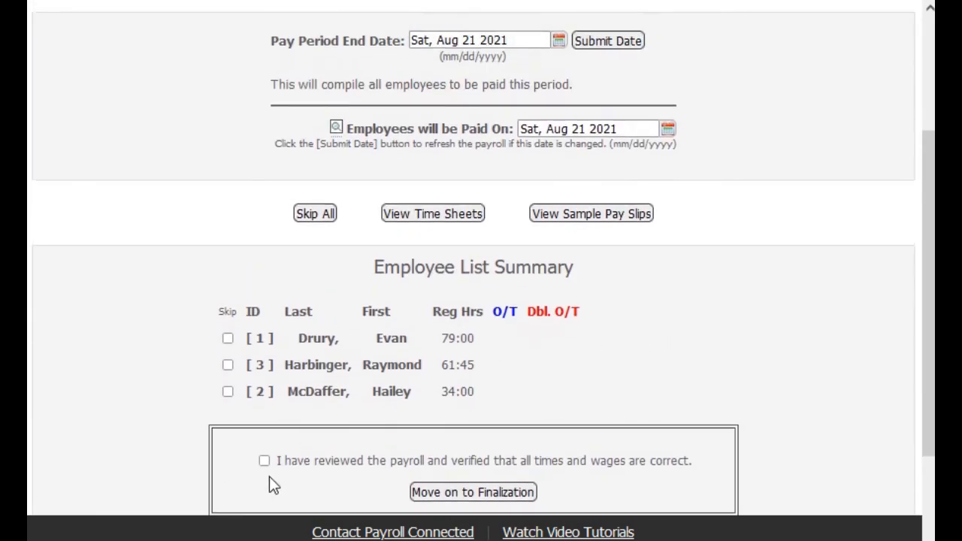
pyautogui.scroll(-2, 697, 443)
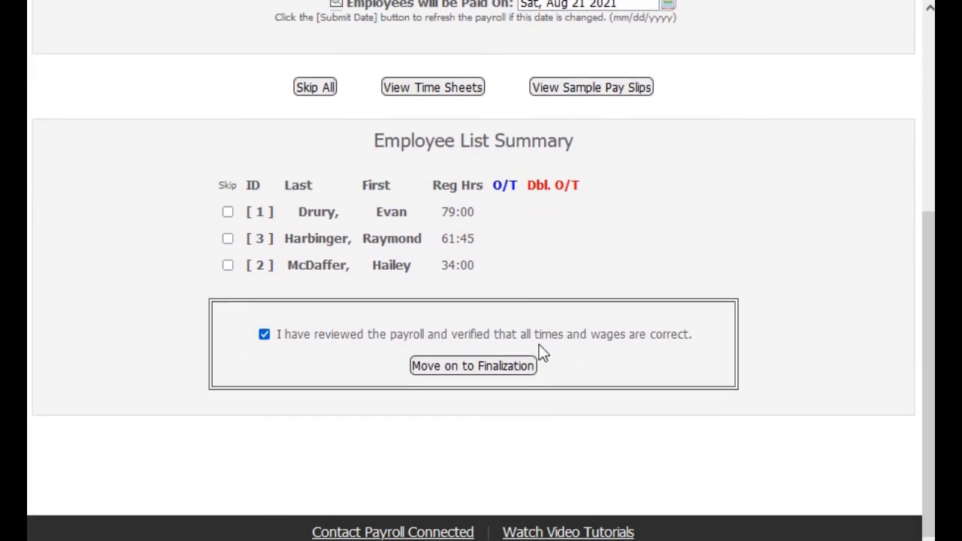
pyautogui.click(523, 368)
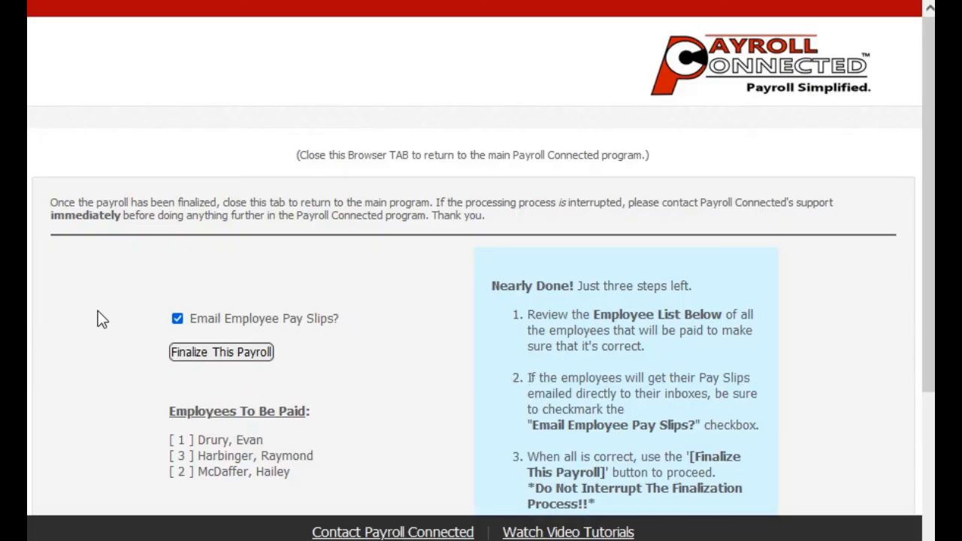
pyautogui.click(179, 319)
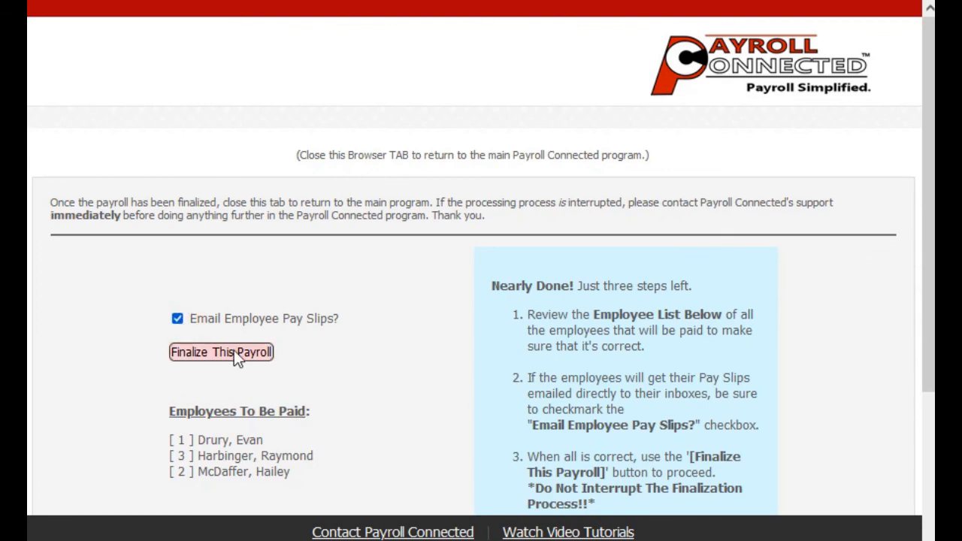
# Close the finalization page without finalizing the payroll and return to the scheduler.
pyautogui.hotkey('ctrl', 'w')
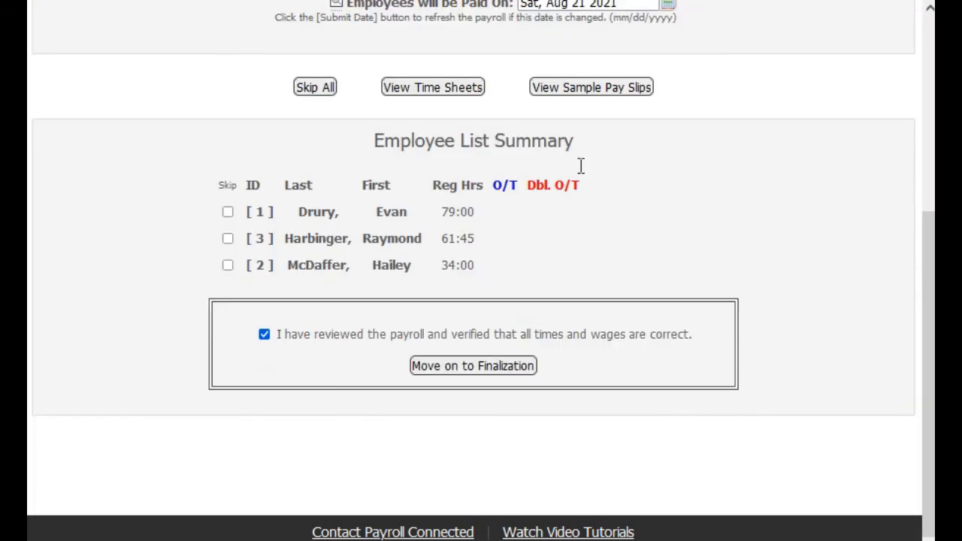
pyautogui.scroll(5, 689, 450)
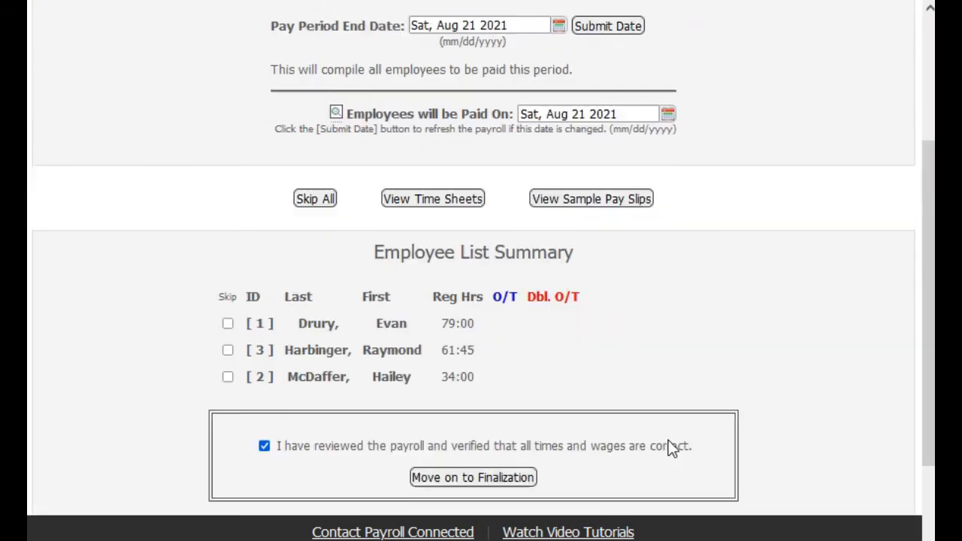
pyautogui.moveTo(82, 77)
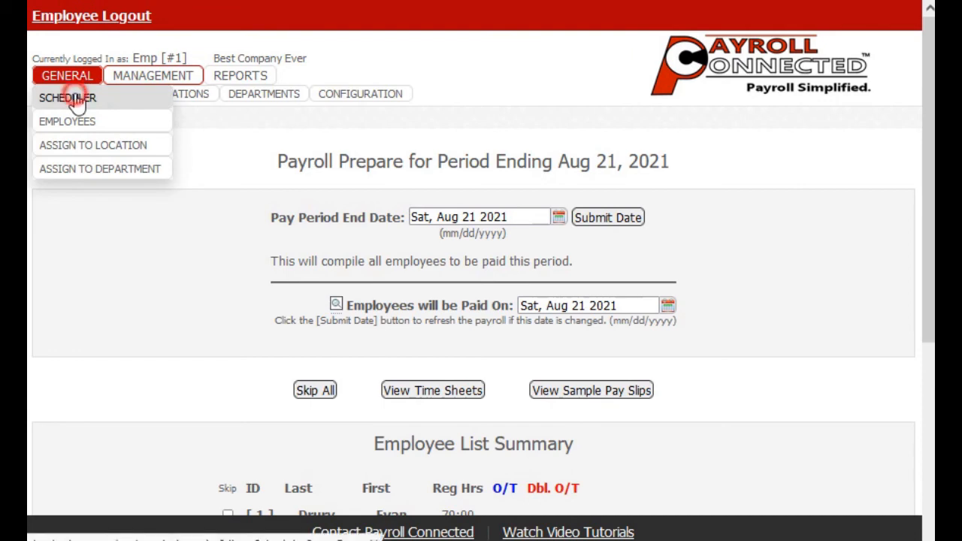
pyautogui.click(75, 100)
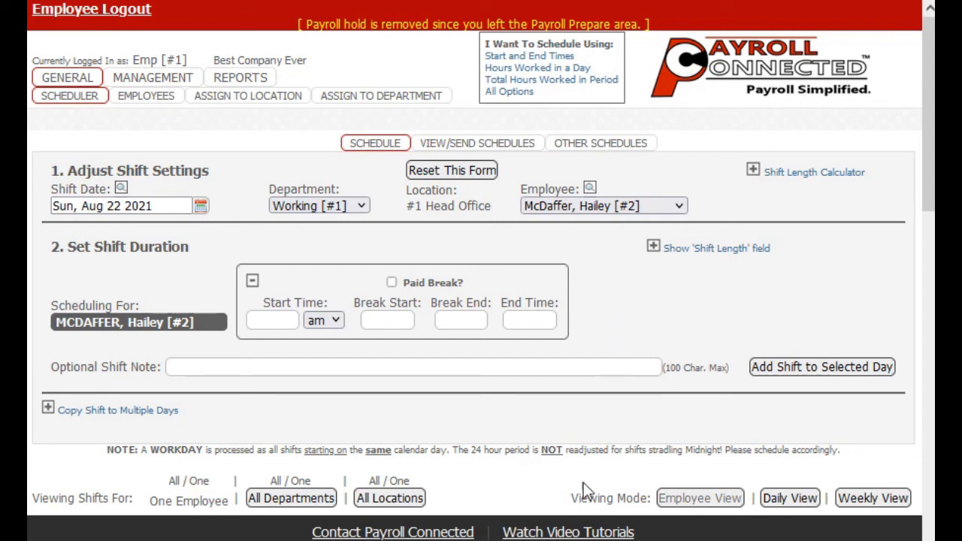
# View the video tutorials directory and return to the scheduler.
pyautogui.click(593, 532)
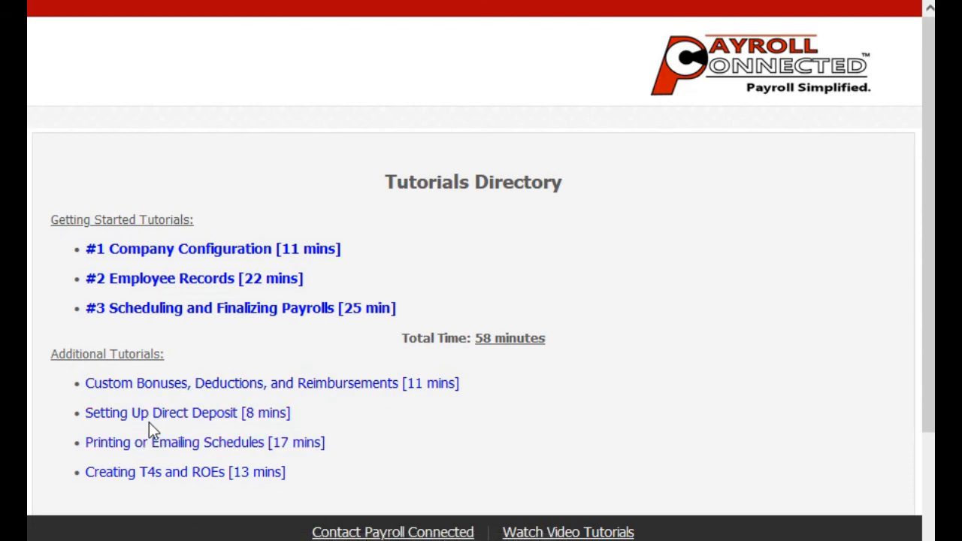
pyautogui.click(361, 1)
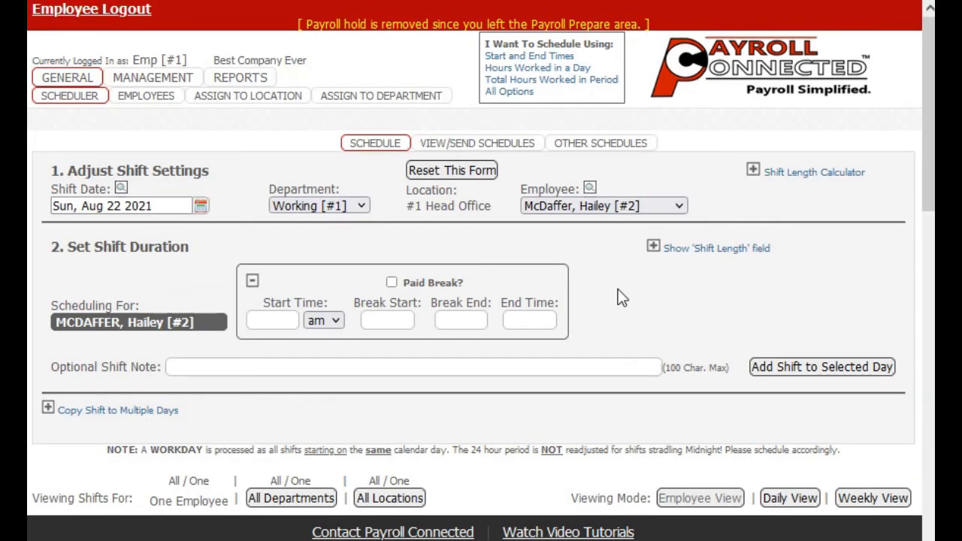